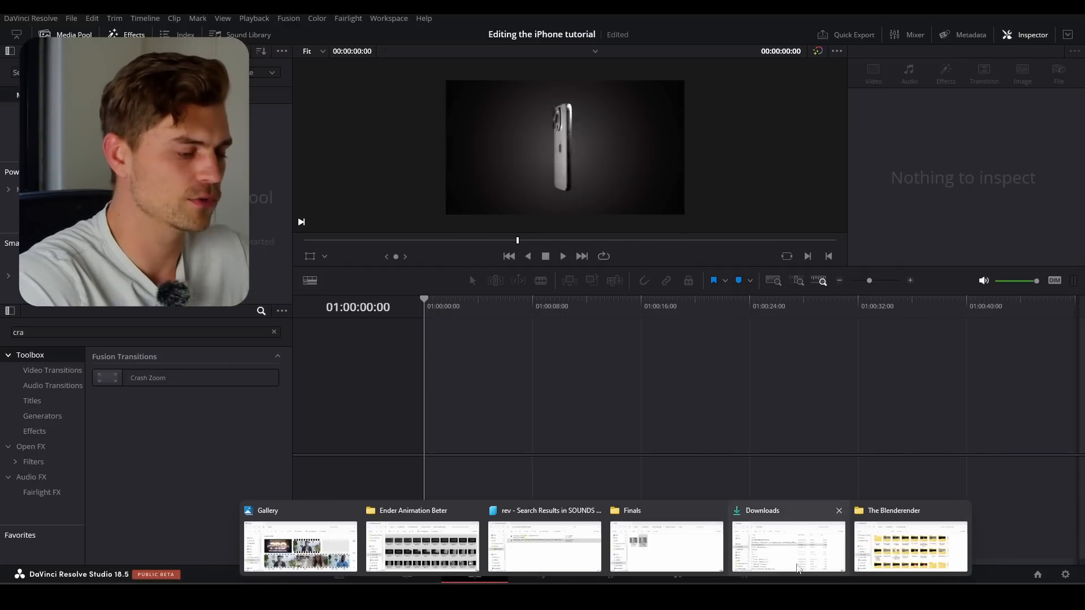
Add the rendered PNG frames from The Blenderender's Cable Charging Animation 1 folder to the start of the empty timeline.
click(606, 587)
click(694, 30)
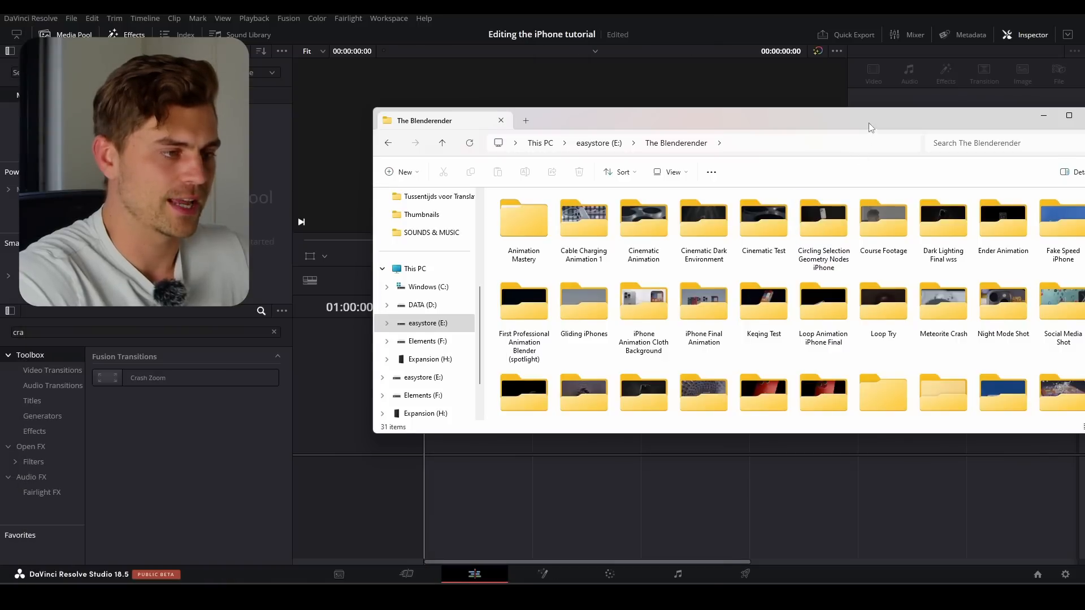
drag(868, 123, 811, 115)
scroll(758, 218, down, 2)
scroll(758, 218, up, 2)
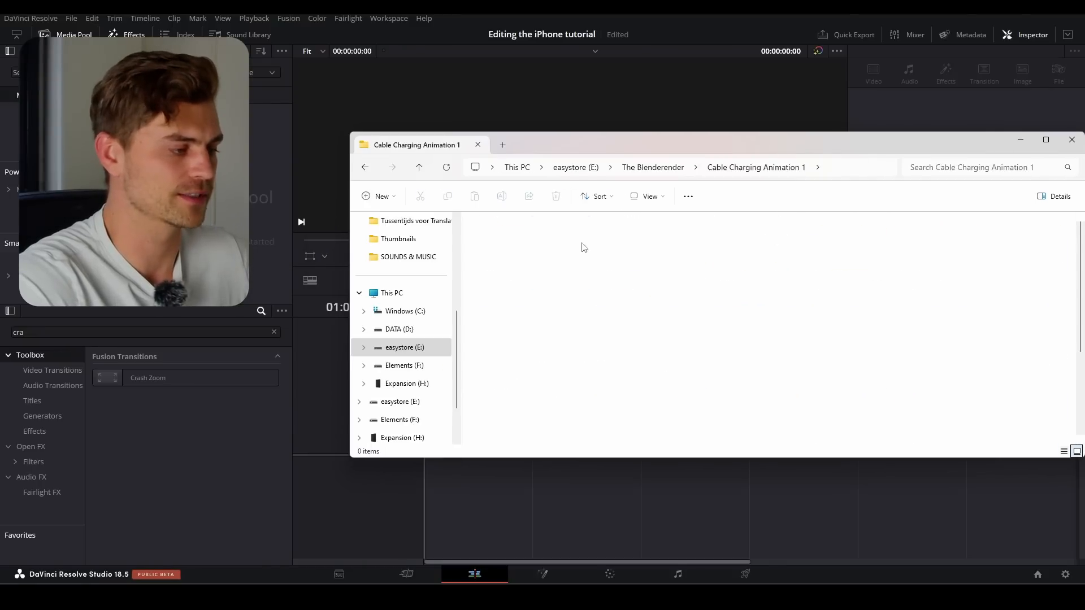
scroll(713, 318, down, 2)
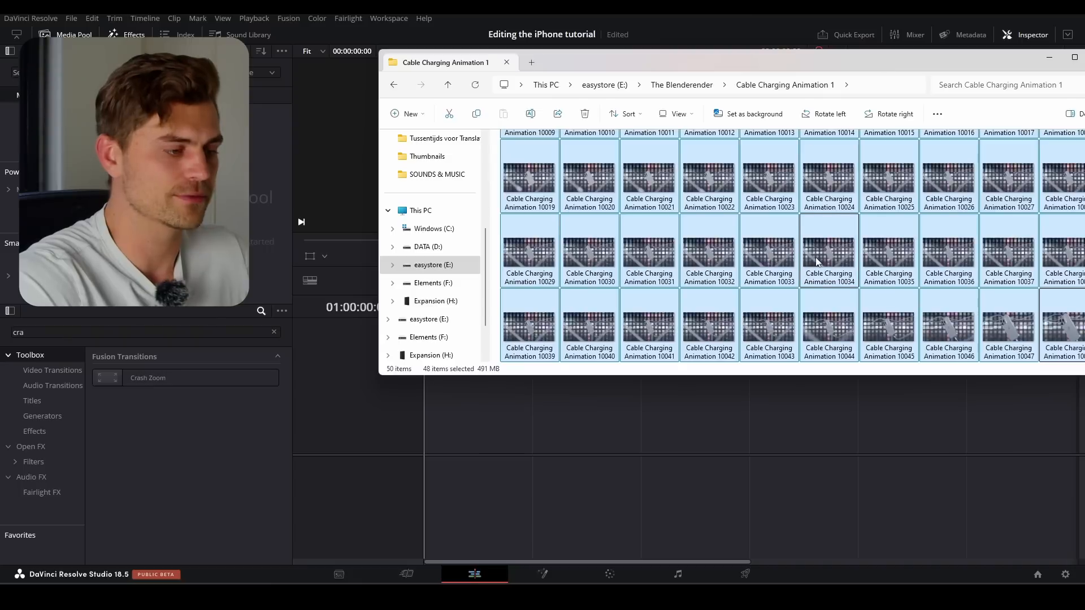
drag(754, 339, 429, 425)
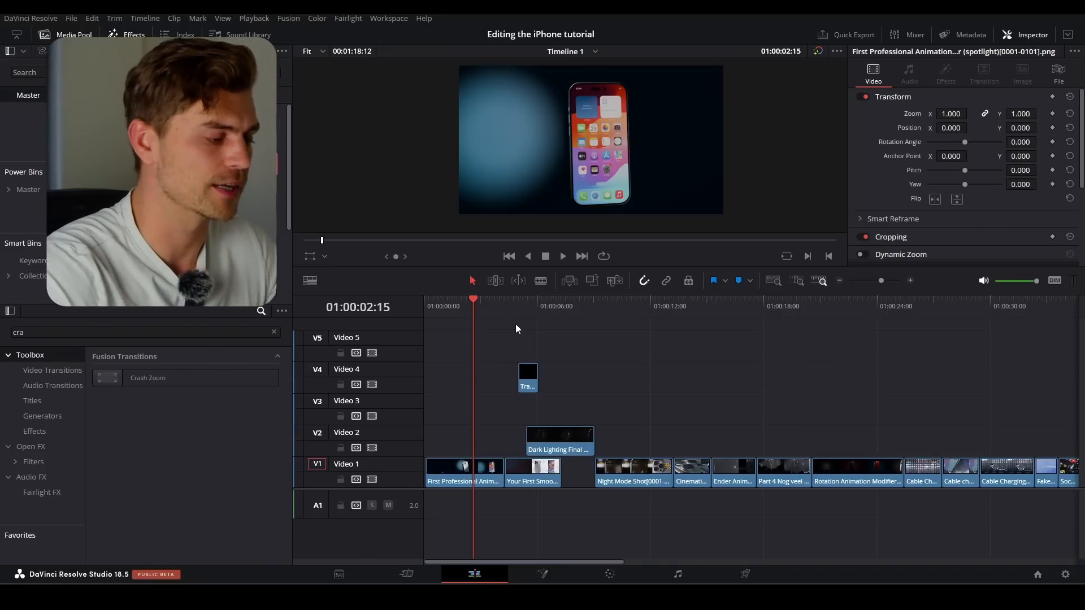
Close the gap between the first two clips on Video 1 by moving Your First Smooth iPhone Animation earlier.
scroll(652, 358, right, 3)
scroll(652, 358, left, 3)
click(563, 315)
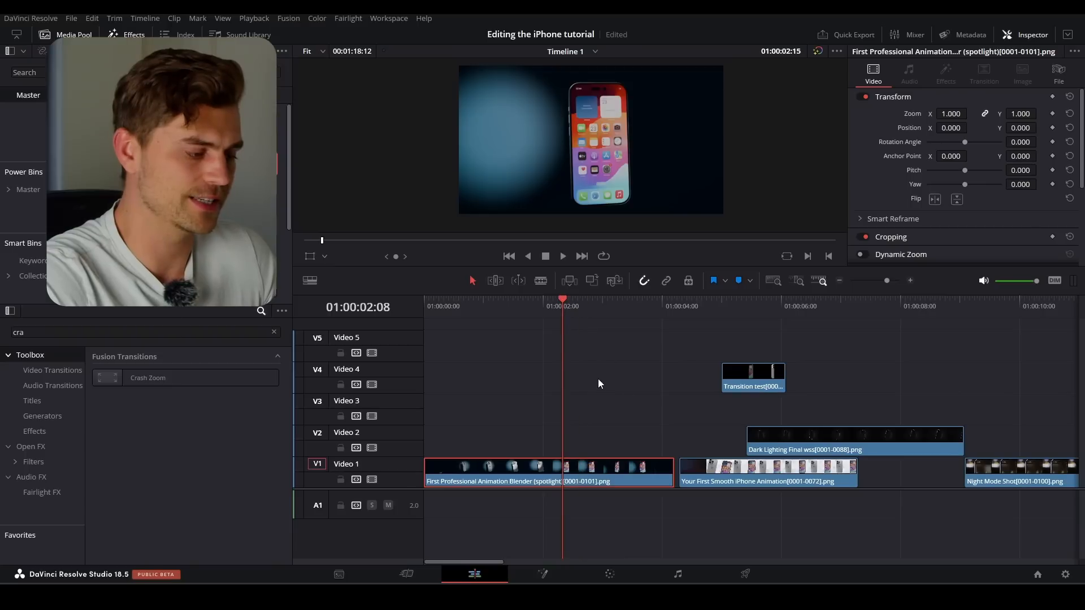
scroll(598, 378, right, 2)
drag(531, 308, 625, 312)
drag(686, 482, 680, 482)
Scrub through the sequence from the Your First Smooth iPhone Animation clip to Rotation Animation Modifier to examine the transitions.
mouse_move(655, 309)
mouse_down()
mouse_move(679, 307)
mouse_move(640, 311)
mouse_move(668, 309)
mouse_move(643, 311)
mouse_move(659, 314)
mouse_up()
scroll(597, 338, right, 2)
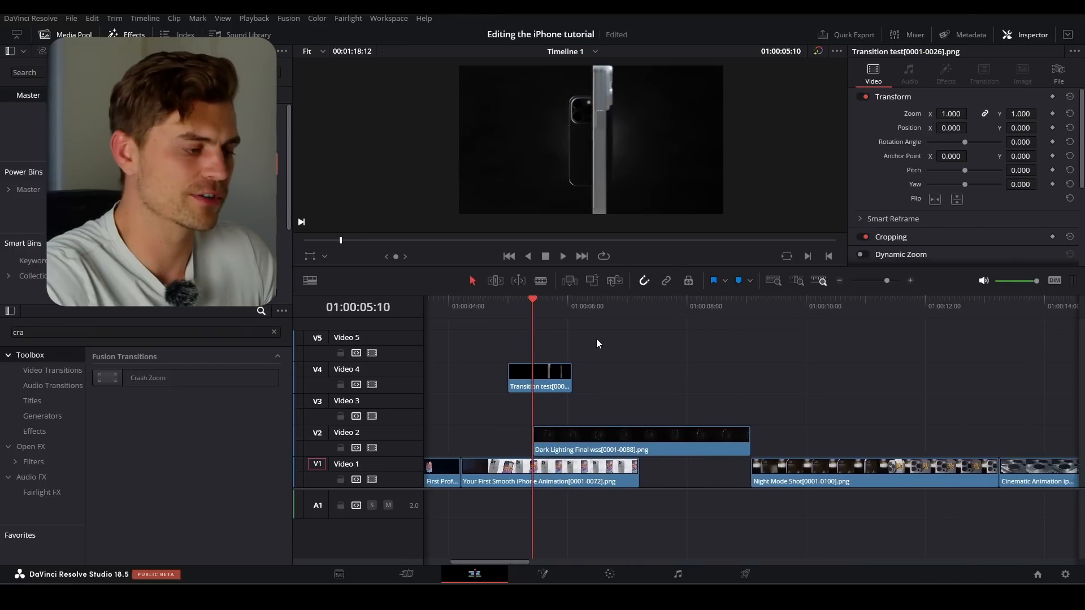
drag(530, 292, 803, 339)
drag(849, 368, 632, 342)
click(591, 304)
drag(592, 307, 726, 325)
scroll(835, 441, right, 4)
drag(571, 314, 728, 342)
scroll(690, 318, right, 1)
scroll(763, 381, right, 2)
drag(632, 306, 794, 321)
scroll(699, 381, right, 5)
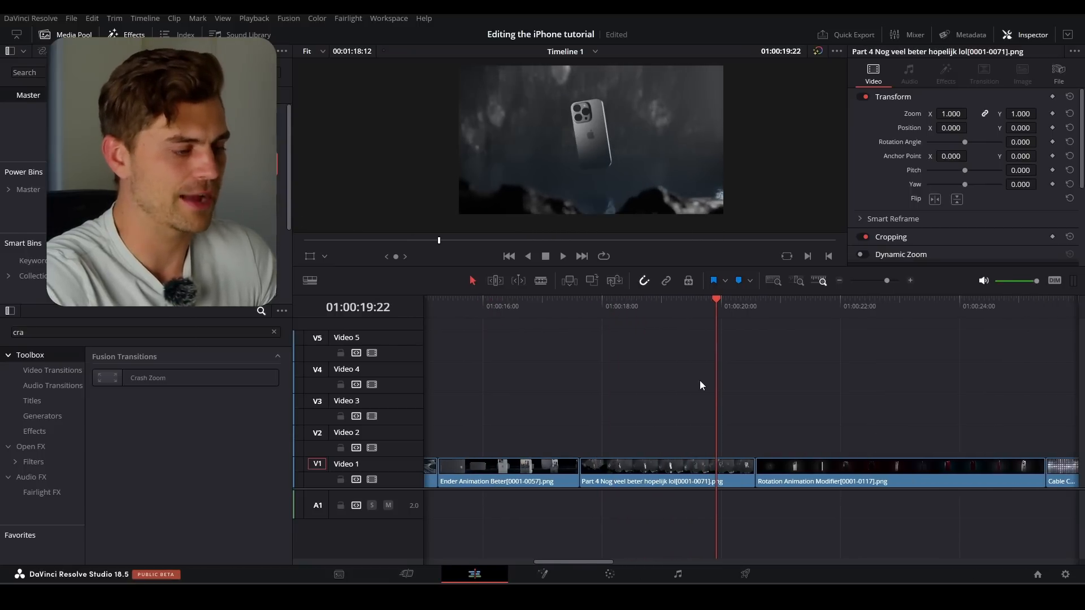
drag(632, 312, 900, 355)
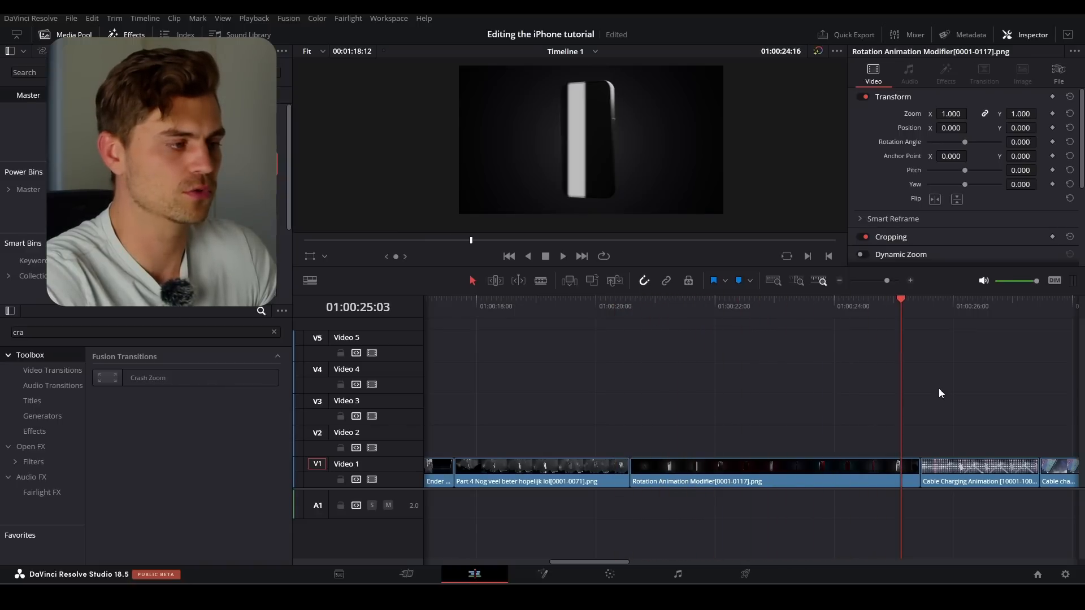
Play and scrub the end of Rotation Animation Modifier and the cable charging clips to examine how they connect.
key(space)
scroll(600, 360, right, 3)
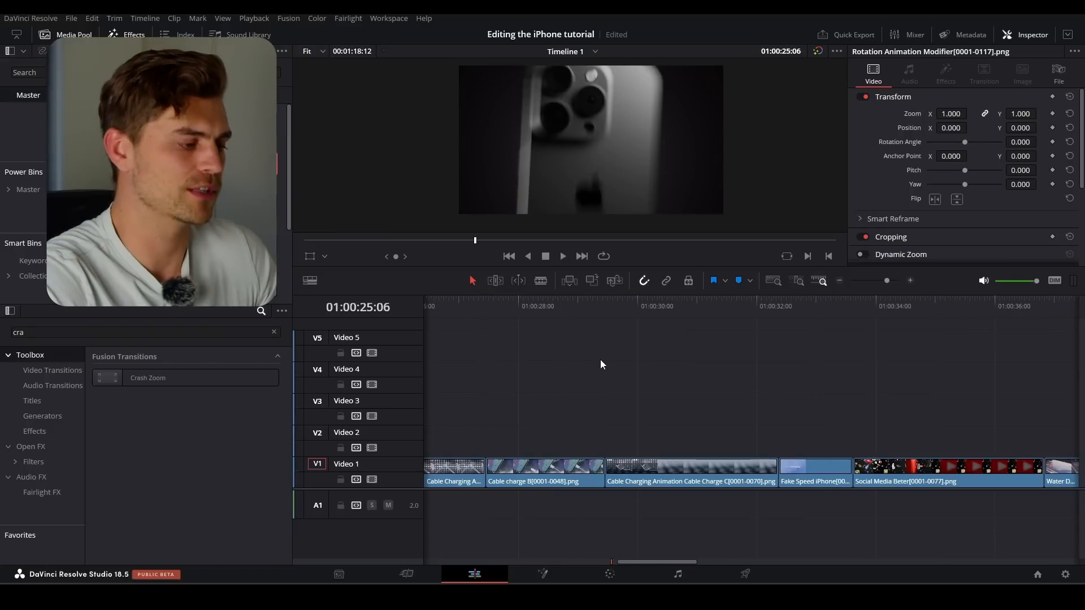
scroll(755, 375, down, 3)
key(space)
drag(755, 375, 617, 349)
scroll(750, 382, up, 3)
drag(751, 382, 763, 354)
click(660, 307)
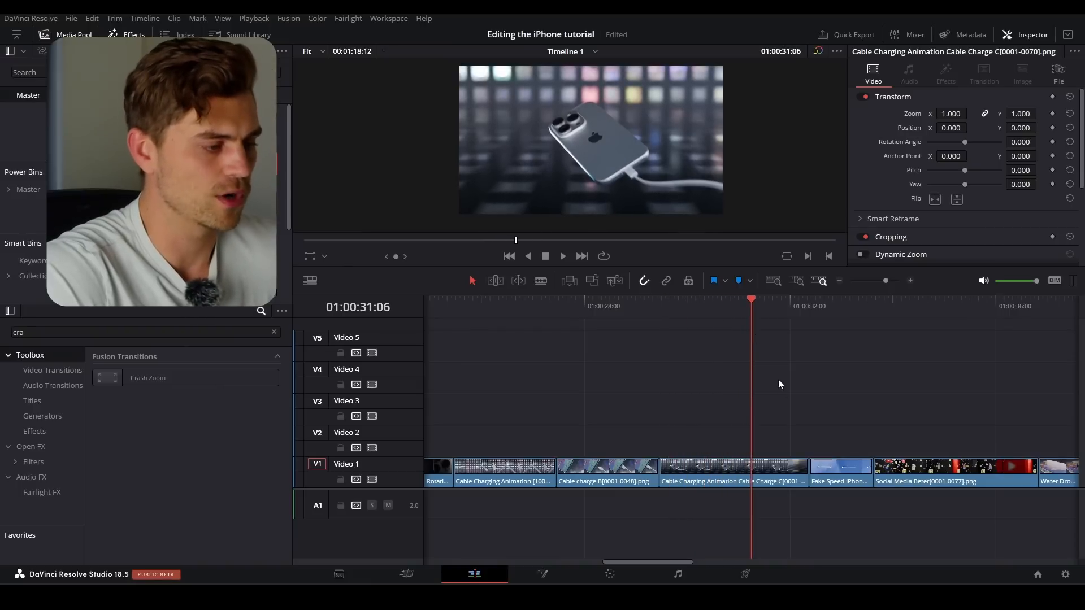
Scrub through the Fake Speed iPhone, Social Media Beter, Water Droplet Tutorial and drop test clips to examine their order and motion.
scroll(683, 374, right, 5)
drag(656, 307, 675, 311)
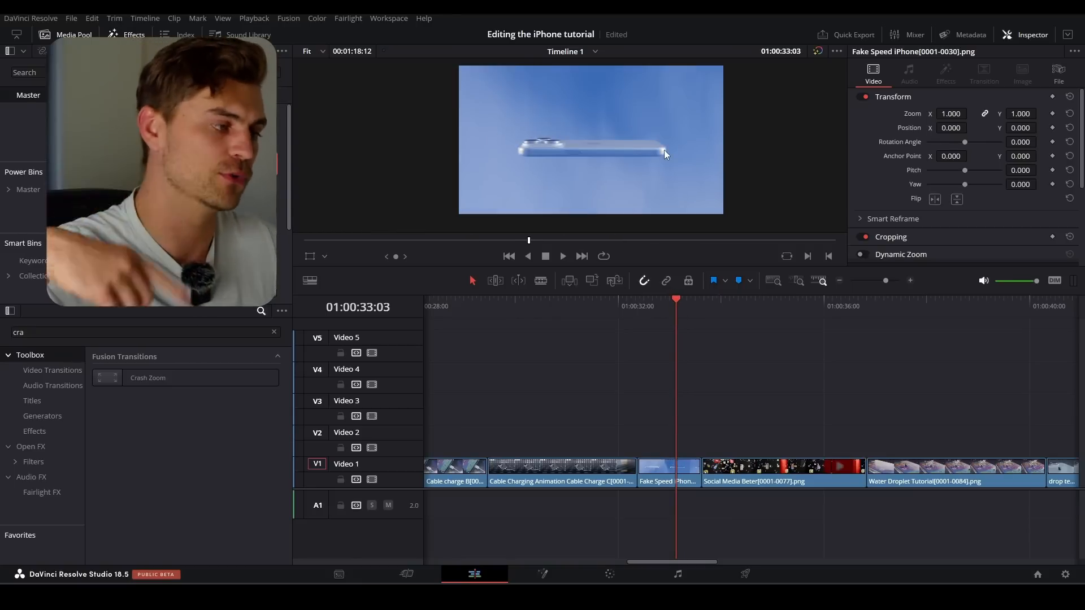
drag(701, 309, 842, 311)
scroll(707, 344, right, 5)
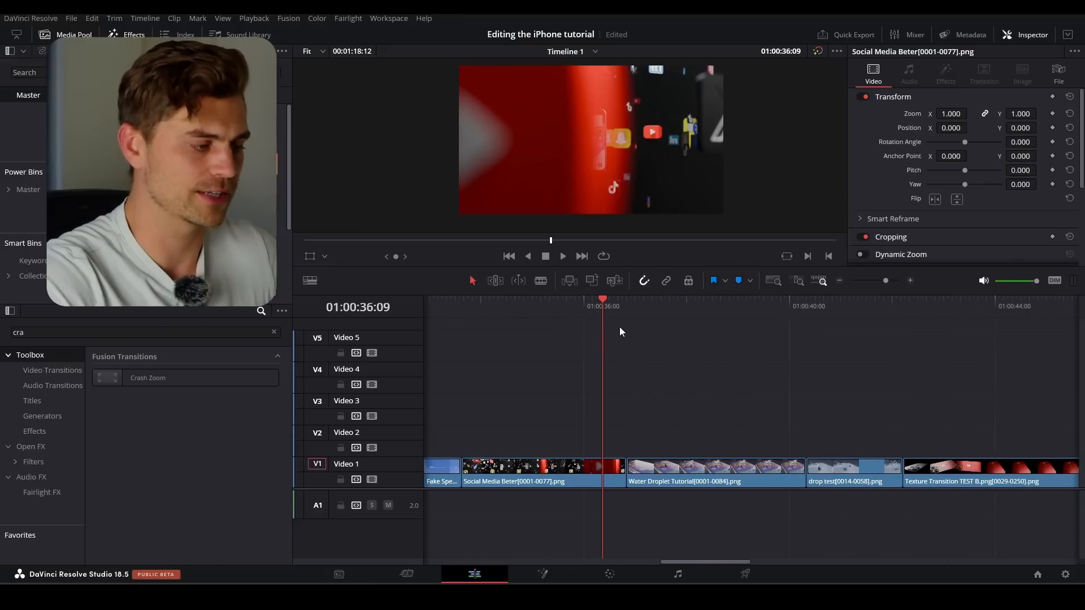
mouse_move(628, 311)
mouse_down()
mouse_move(881, 325)
mouse_move(662, 334)
mouse_move(628, 310)
mouse_up()
click(552, 308)
click(606, 308)
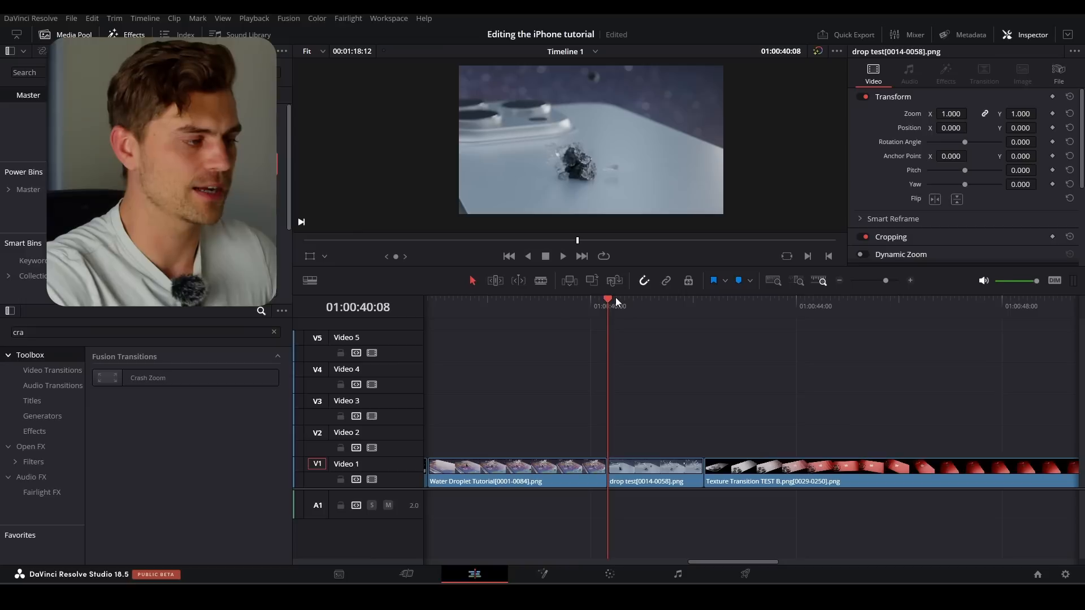
click(635, 308)
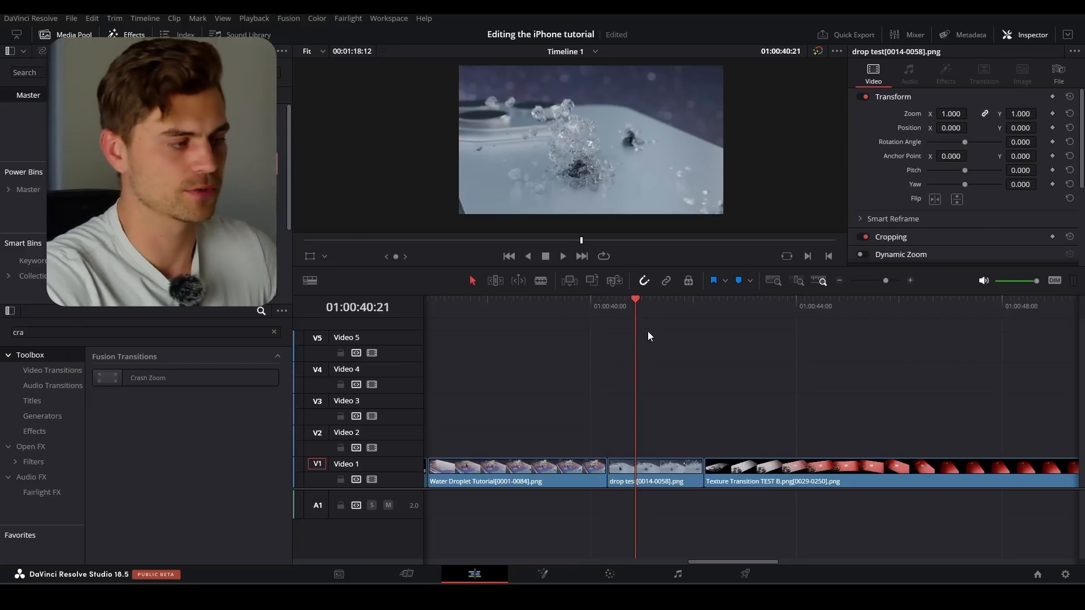
click(646, 300)
Try enlarging the drop test clip to zoom 1.650 and repositioning it to X 70, Y -37.
click(653, 303)
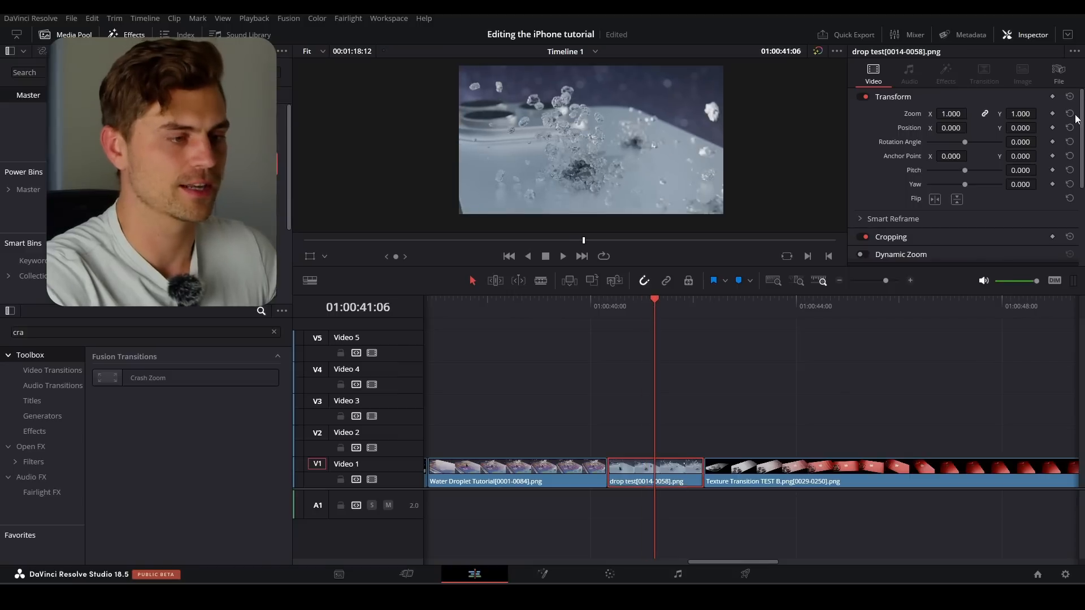
drag(1014, 111, 1014, 129)
drag(944, 125, 945, 126)
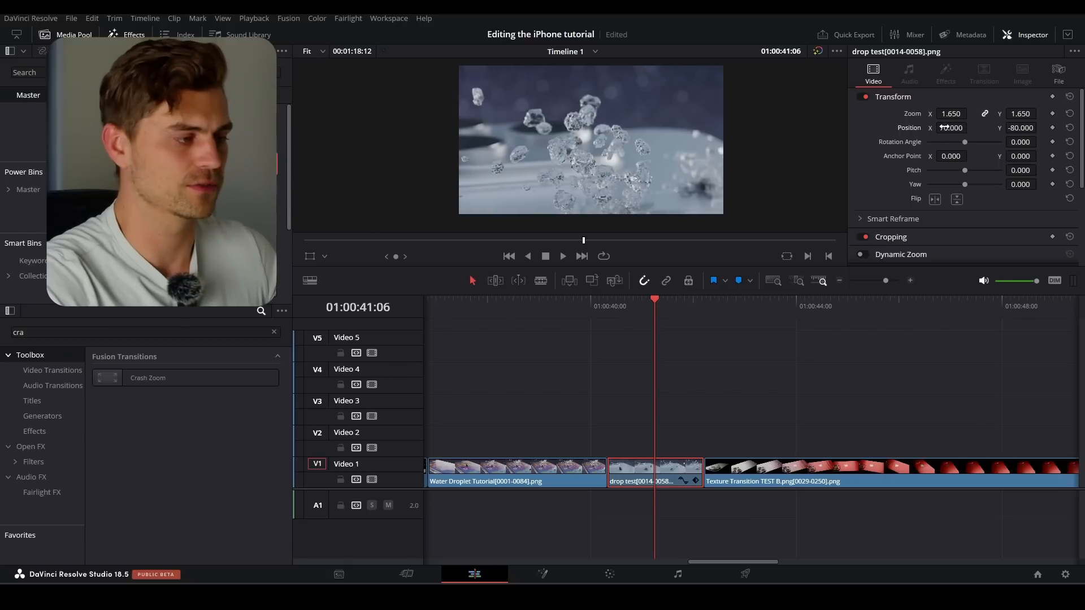
drag(1011, 126, 1012, 126)
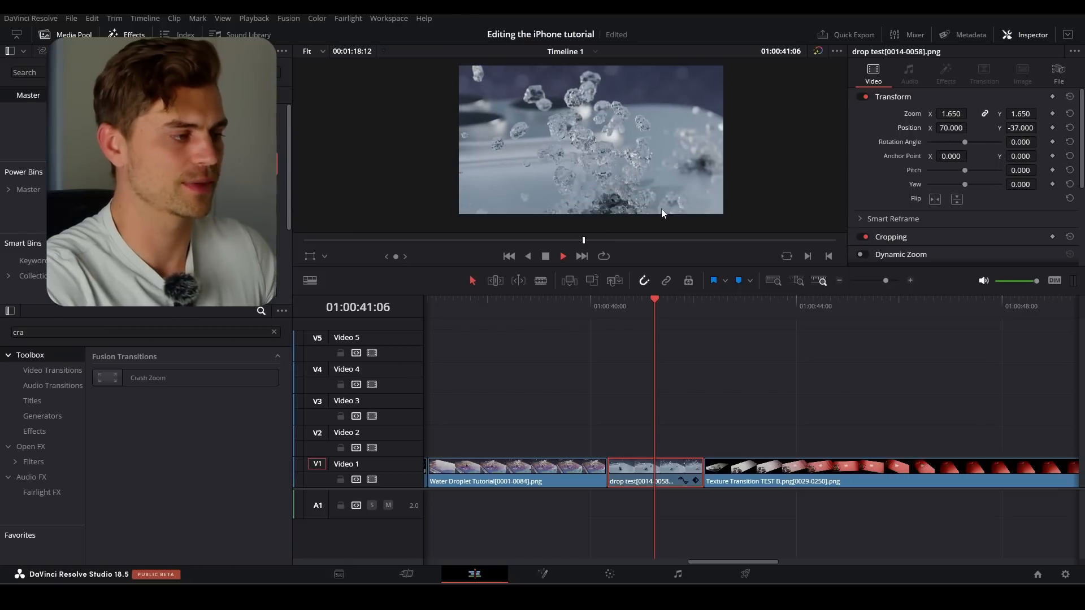
Play and scrub the two Texture Transition clips and the Gliding iPhones clip to examine the cuts between them.
drag(655, 304, 709, 338)
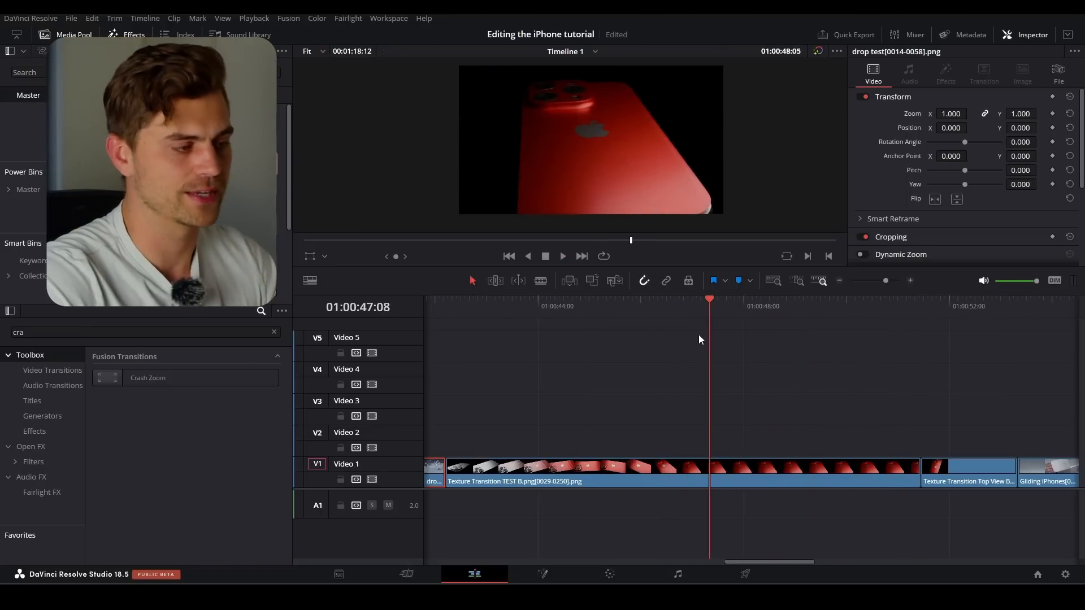
drag(850, 386, 693, 350)
drag(583, 310, 575, 308)
key(space)
drag(766, 308, 633, 317)
key(space)
key(space)
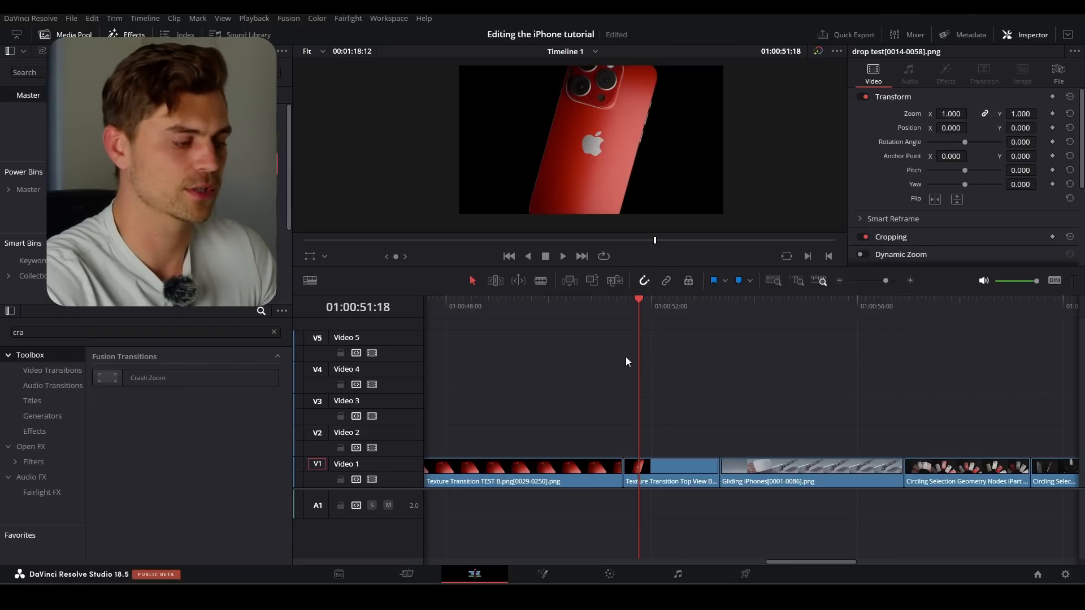
click(476, 303)
click(670, 309)
scroll(760, 369, right, 5)
drag(622, 313, 677, 313)
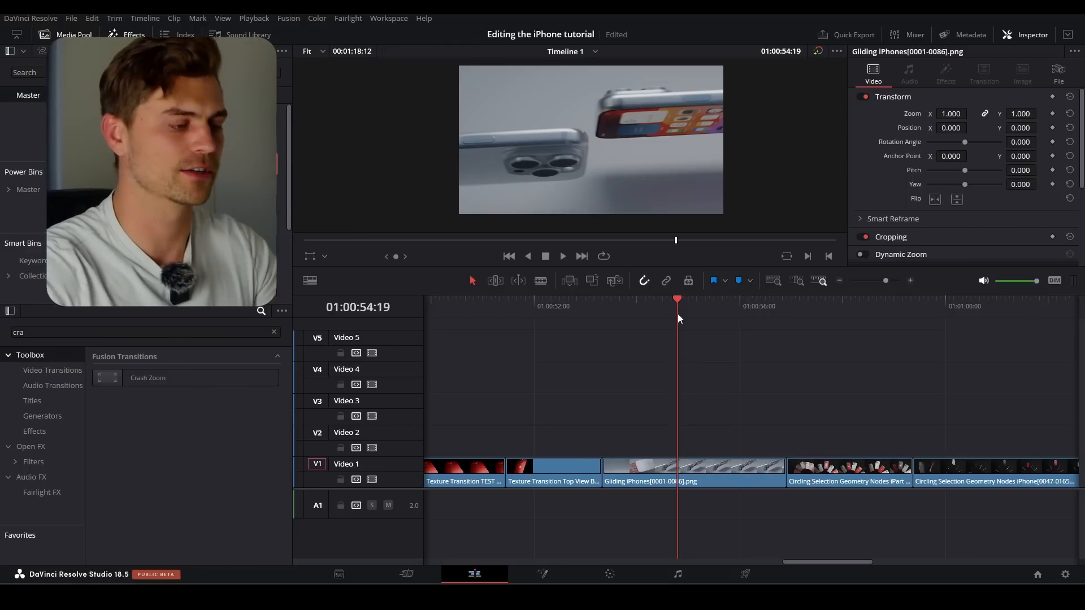
Scrub through the Circling Selection, Meteorite Crash, Spiraling iPhone and Loop Animation clips to examine the rest of the sequence.
drag(677, 314, 833, 330)
drag(838, 380, 648, 371)
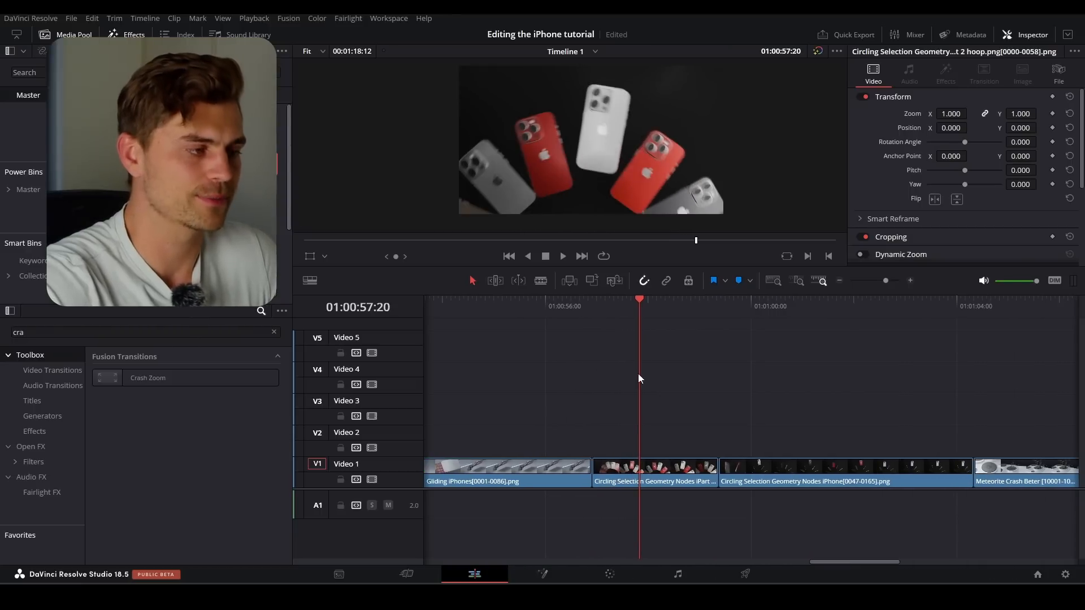
drag(645, 308, 839, 313)
drag(866, 357, 721, 341)
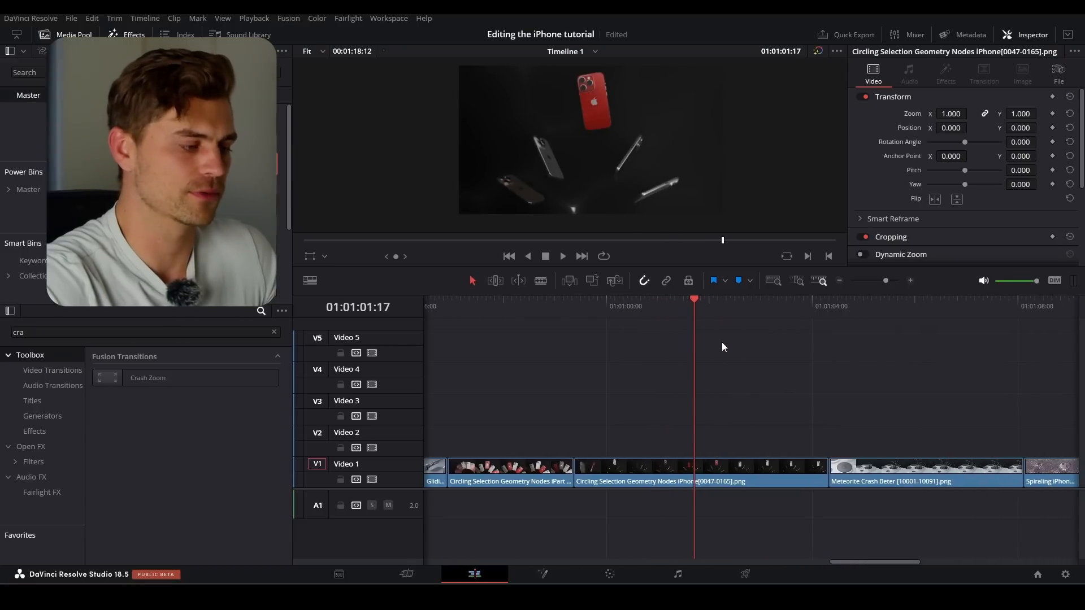
click(529, 307)
scroll(593, 333, right, 1)
drag(580, 313, 680, 313)
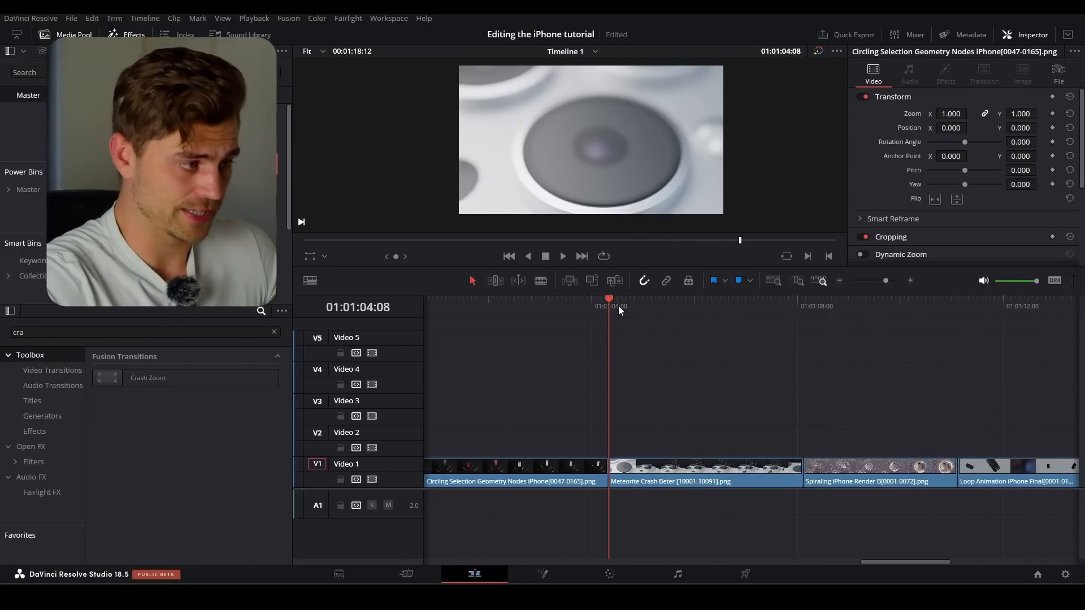
drag(618, 306, 1015, 350)
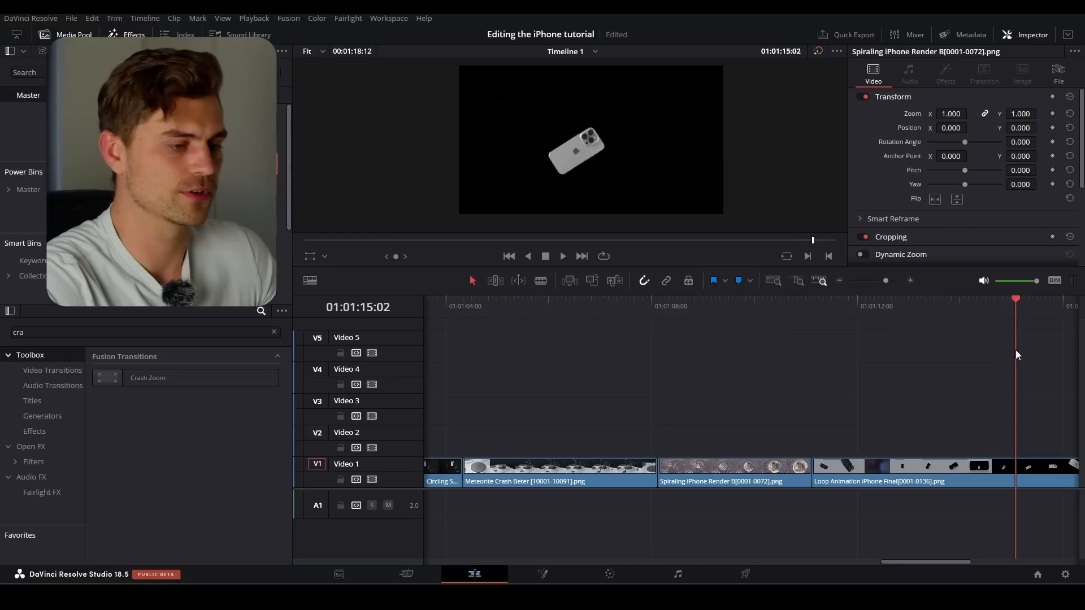
drag(647, 312, 771, 331)
Place the playhead at 01:00:01:17 within the first clip of the timeline, First Professional Animation Blender (spotlight).
key(ctrl+minus)
key(ctrl+minus)
key(ctrl+minus)
key(ctrl+minus)
key(Home)
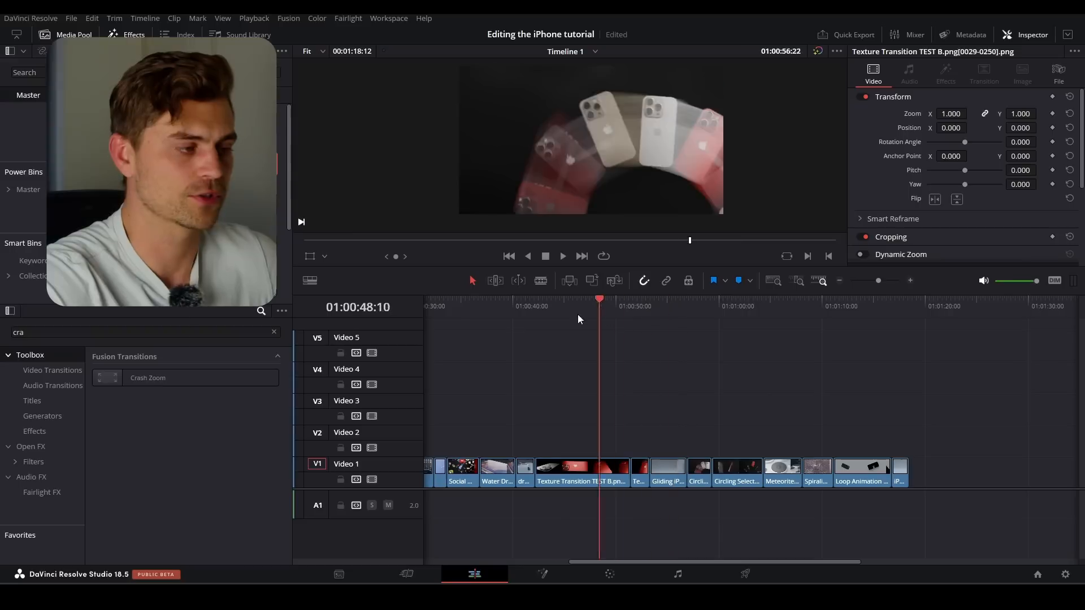
drag(607, 314, 552, 328)
scroll(607, 359, left, 3)
scroll(678, 347, left, 3)
scroll(599, 364, down, 3)
scroll(540, 358, up, 4)
scroll(541, 401, left, 5)
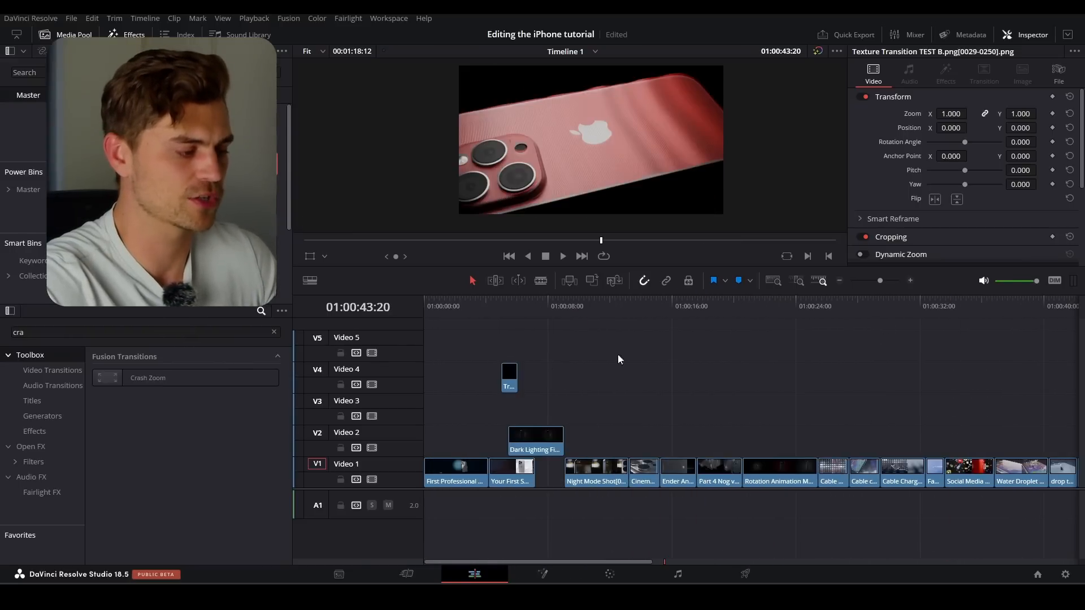
click(451, 312)
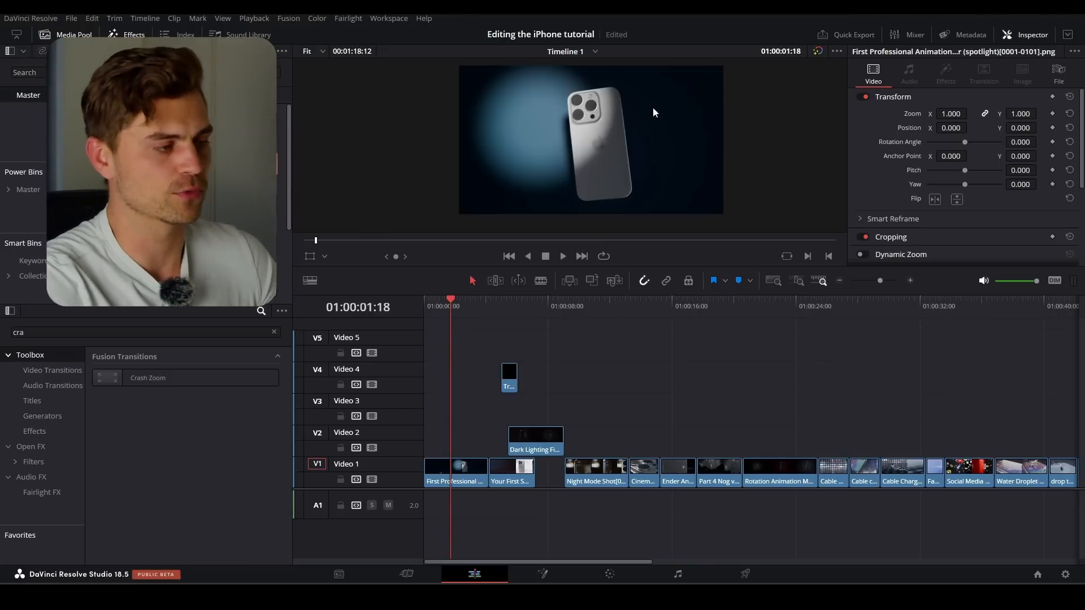
scroll(625, 134, up, 1)
drag(461, 304, 450, 307)
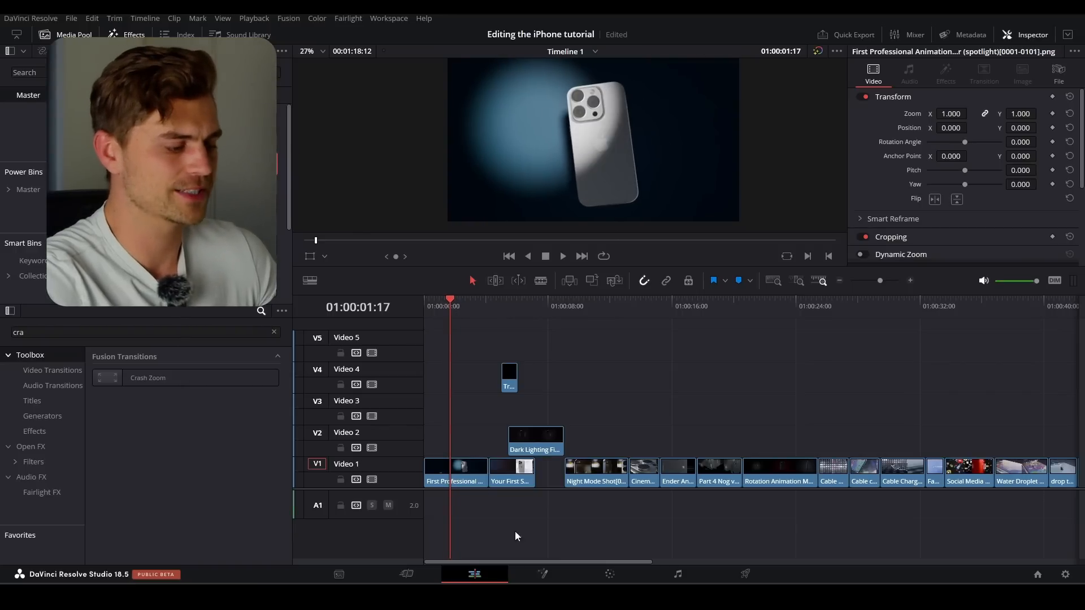
Switch to color grading, clear the effects search, and keep the effects library shown while hiding the clip thumbnails and gallery.
click(605, 575)
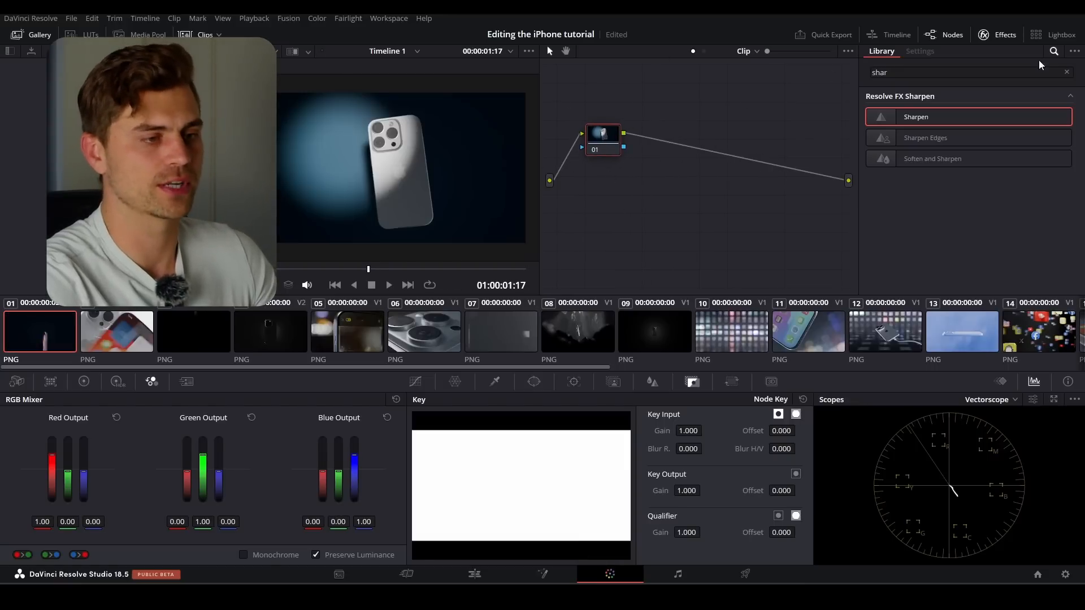
click(1065, 74)
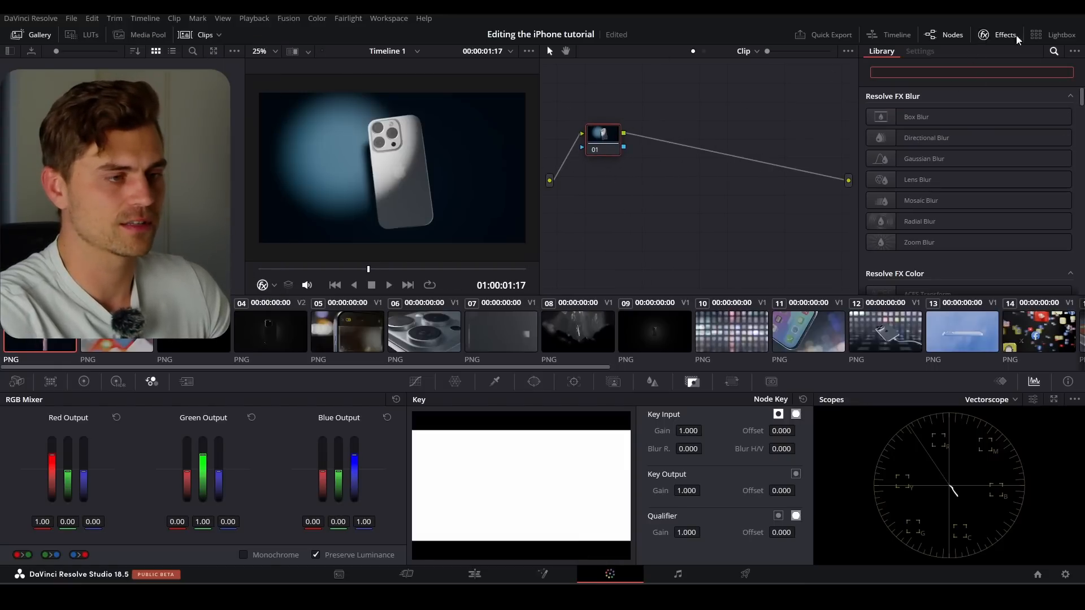
click(998, 36)
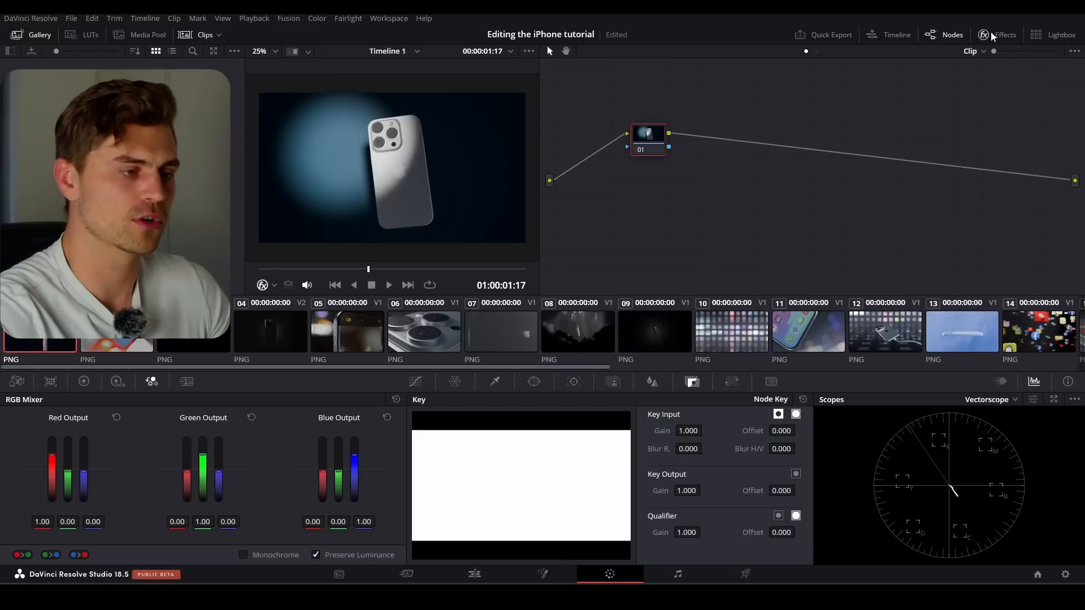
click(999, 35)
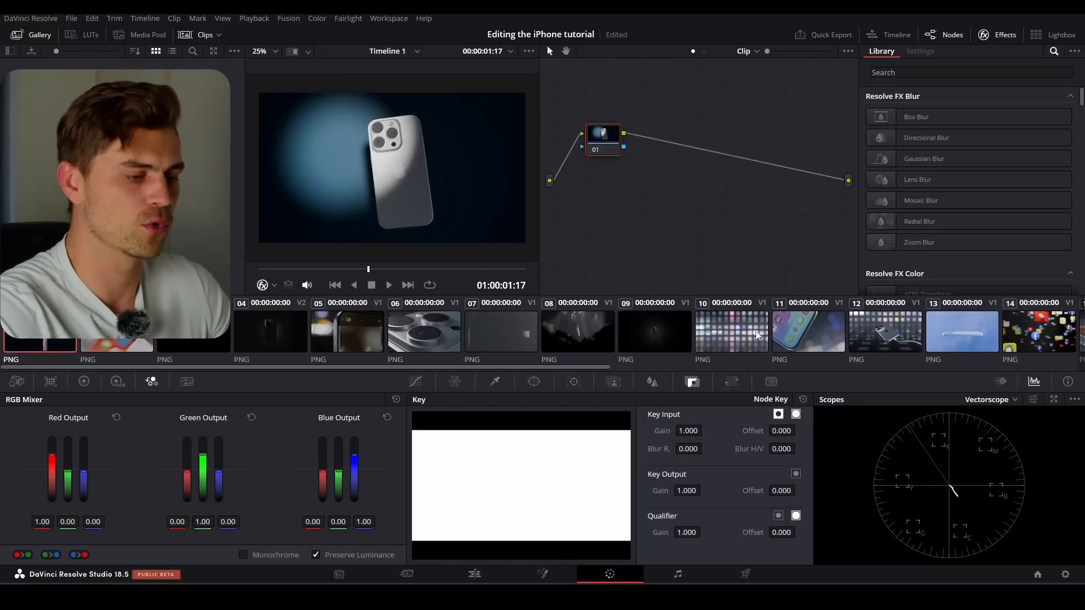
click(191, 34)
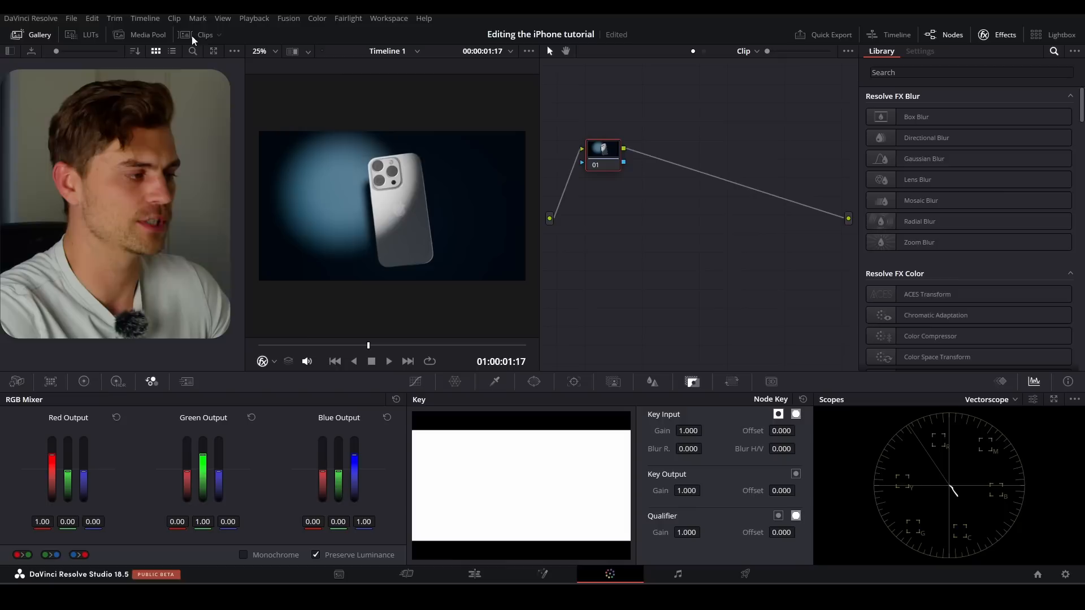
click(28, 35)
Add three serial nodes after node 01 for the first clip and select node 02.
scroll(269, 205, up, 3)
drag(273, 169, 262, 173)
scroll(262, 206, down, 2)
key(alt+s)
key(alt+s)
key(alt+s)
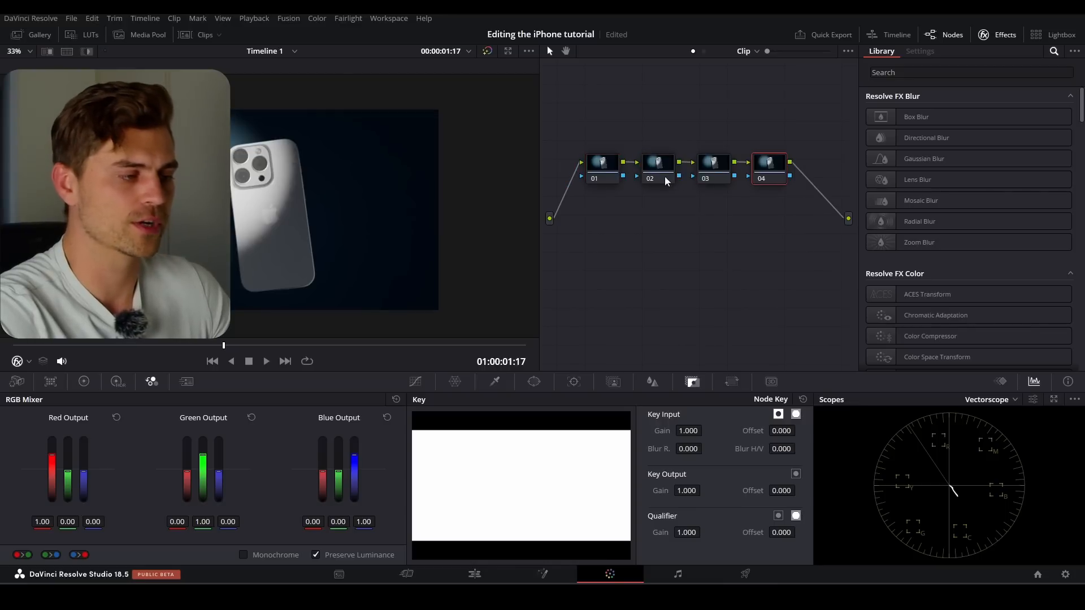
click(658, 170)
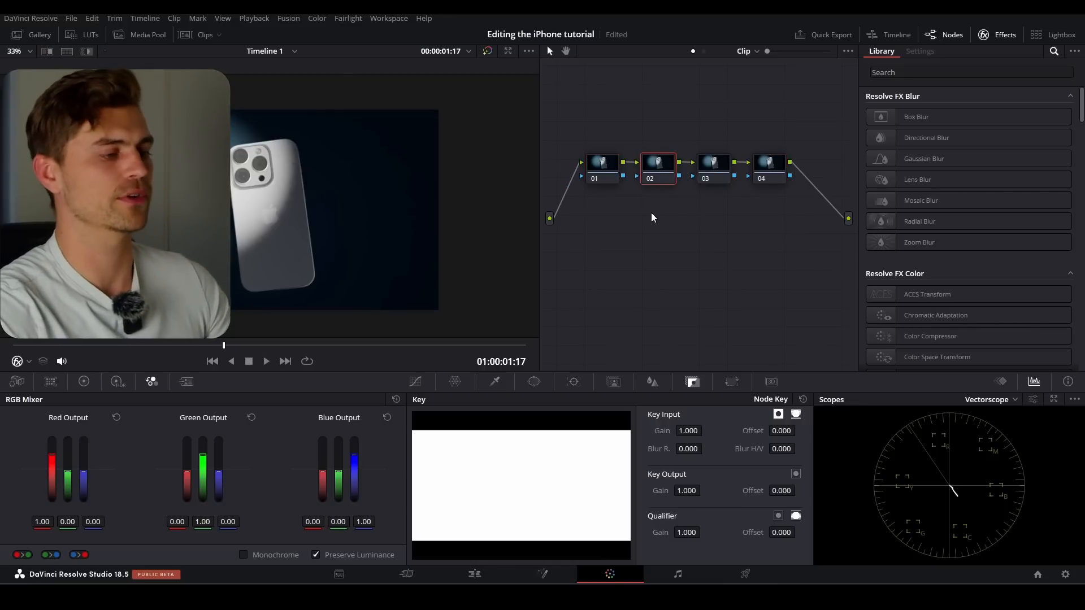
Try temporal noise reduction on node 01 with 5 frames and luma and chroma thresholds of 4.4, and return the frames to 0.
click(590, 181)
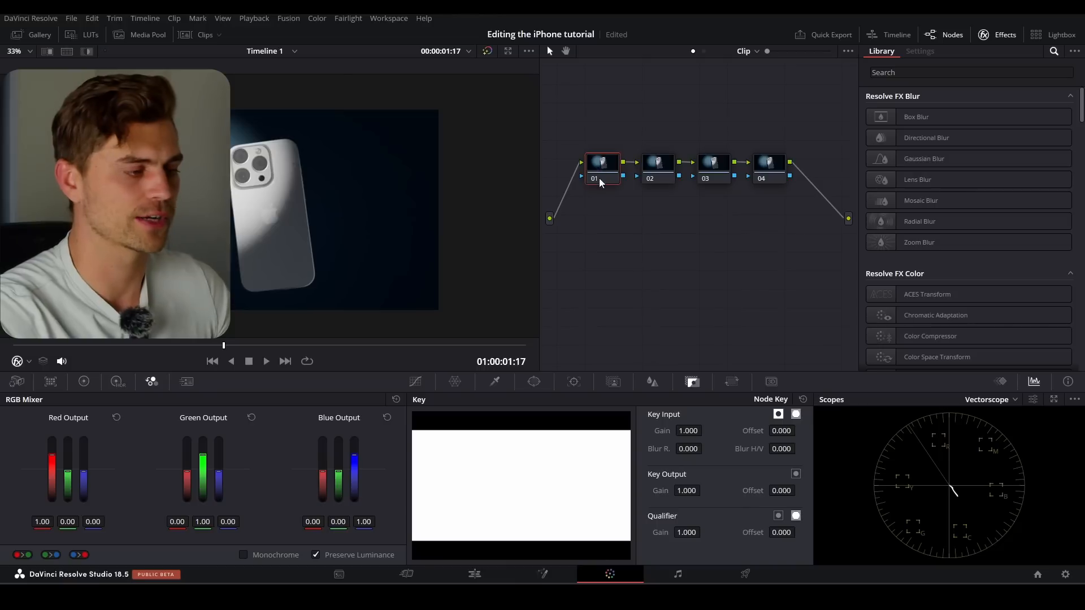
click(182, 384)
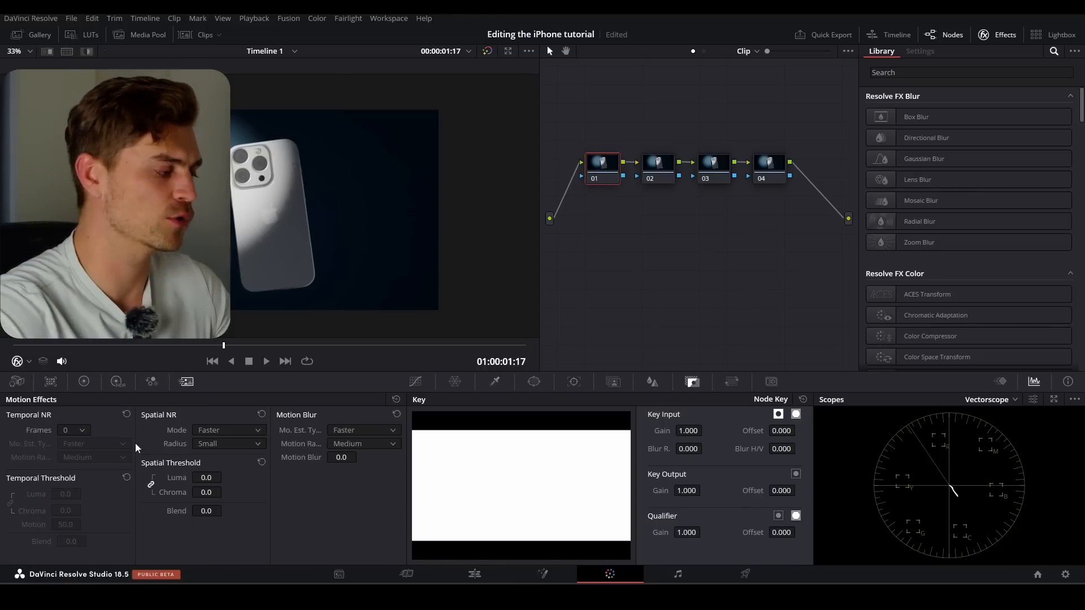
click(66, 433)
click(71, 505)
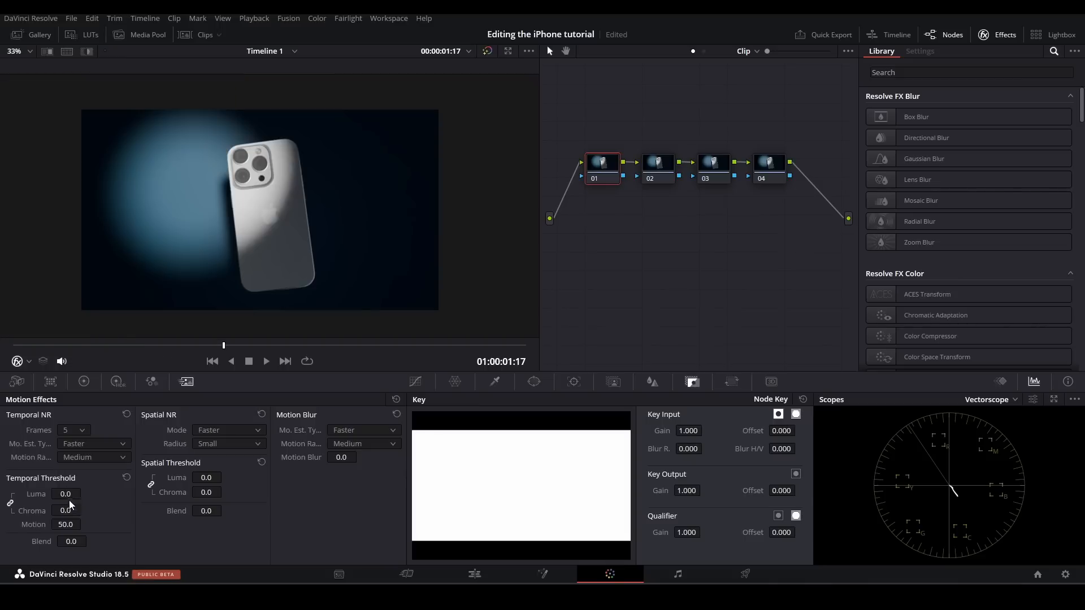
click(82, 431)
click(72, 438)
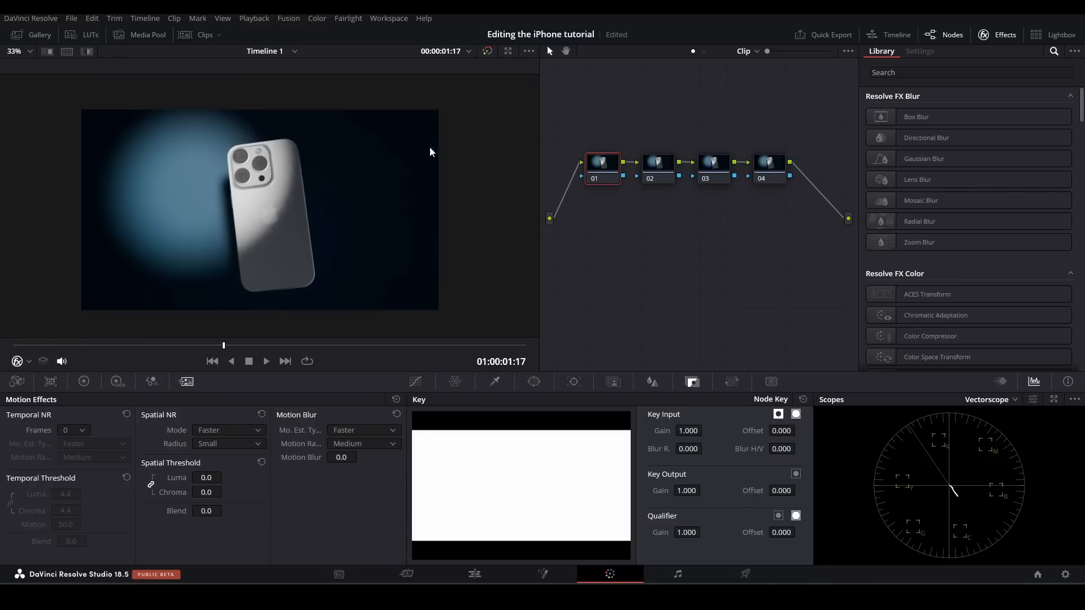
key(ctrl+s)
Lower the global exposure of node 02 to -0.36 with the HDR color wheels.
click(659, 165)
click(118, 383)
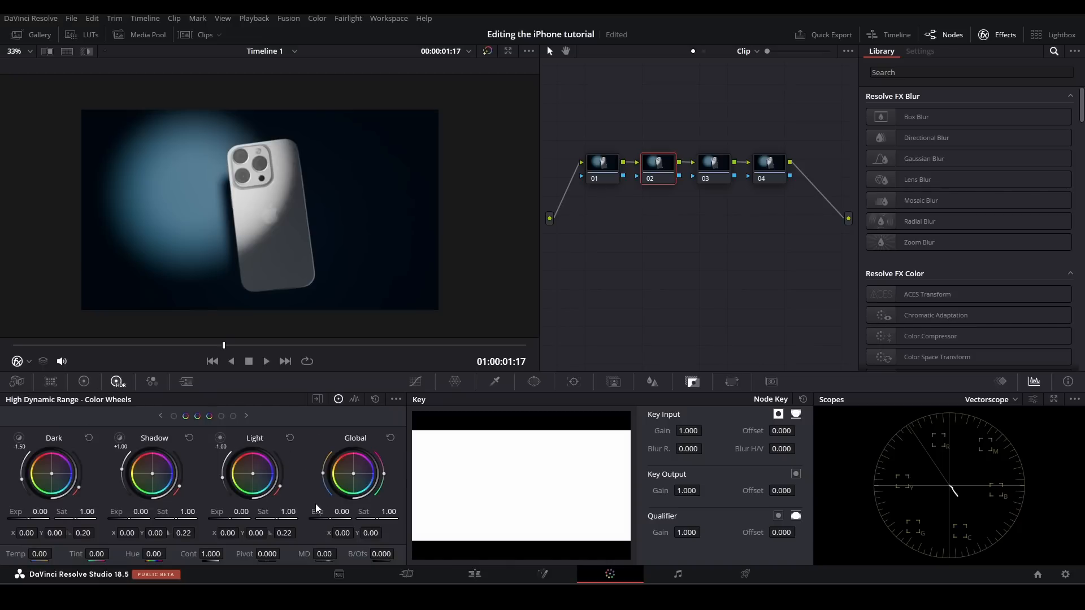
drag(341, 511, 310, 512)
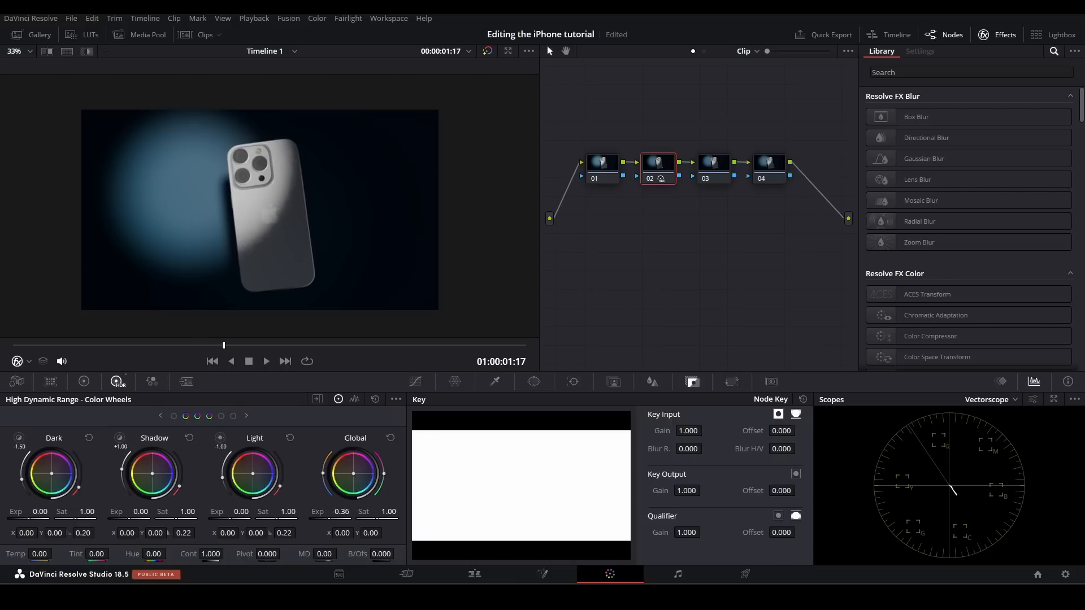
scroll(248, 156, up, 2)
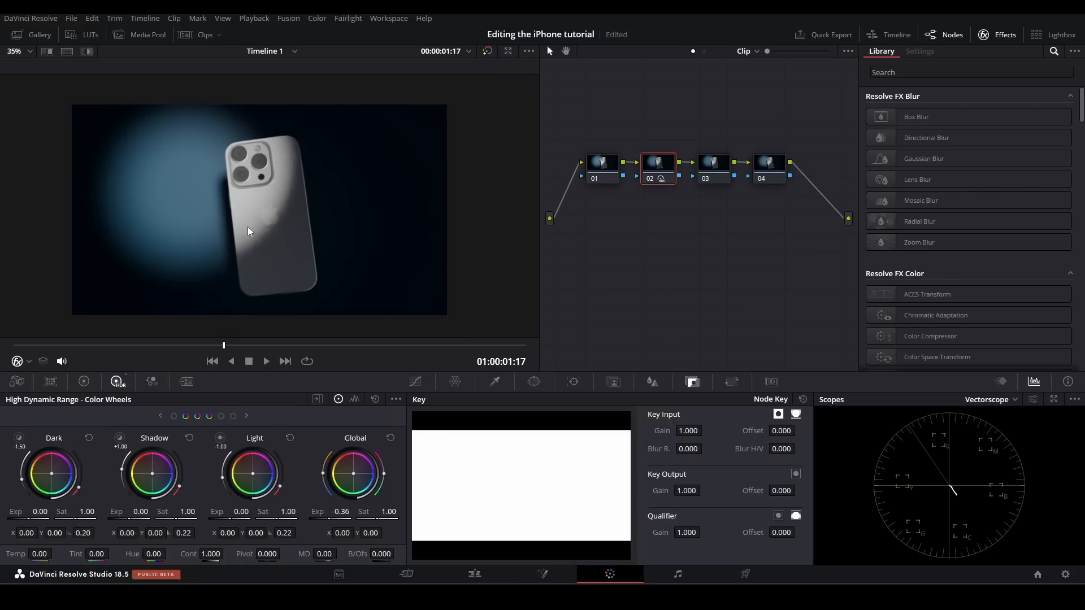
On node 03, try a primaries contrast of 2.000 and undo it, and set gain to 1.34 and gamma to 0.00.
click(715, 169)
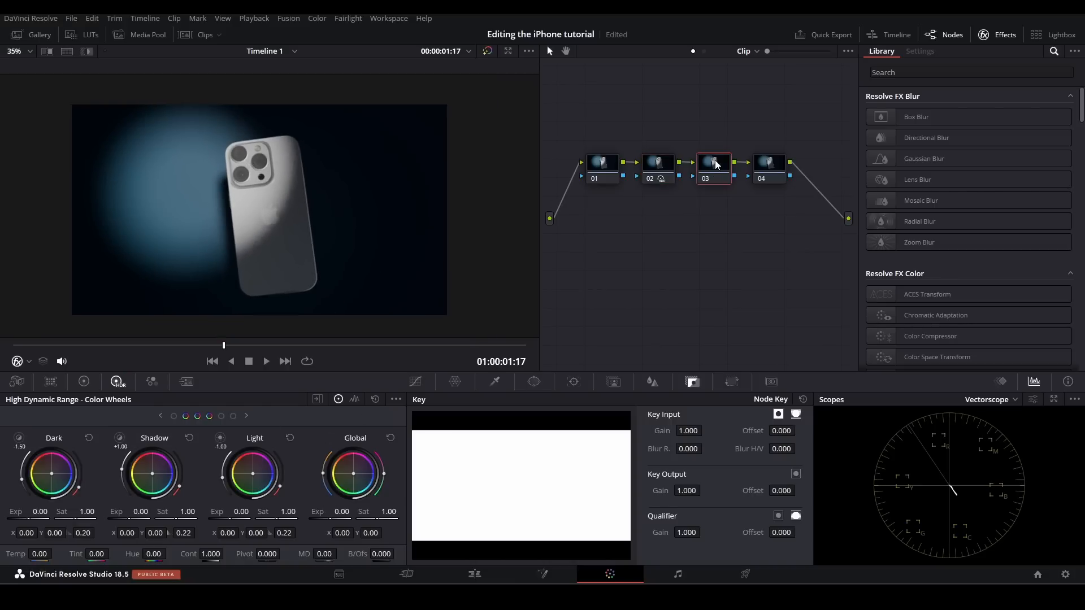
click(85, 382)
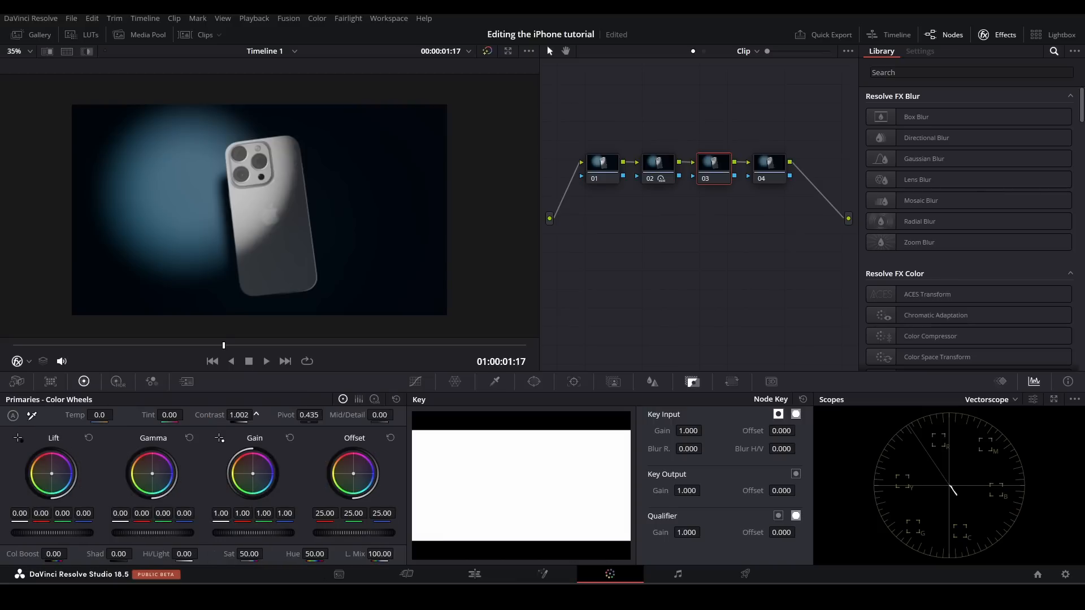
drag(256, 414, 322, 414)
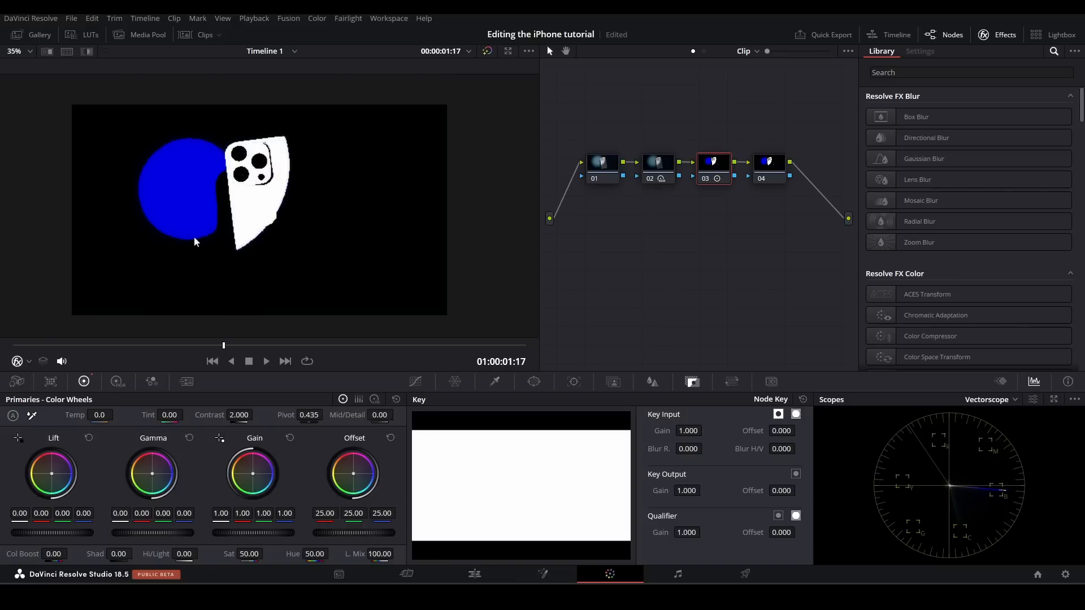
key(ctrl+z)
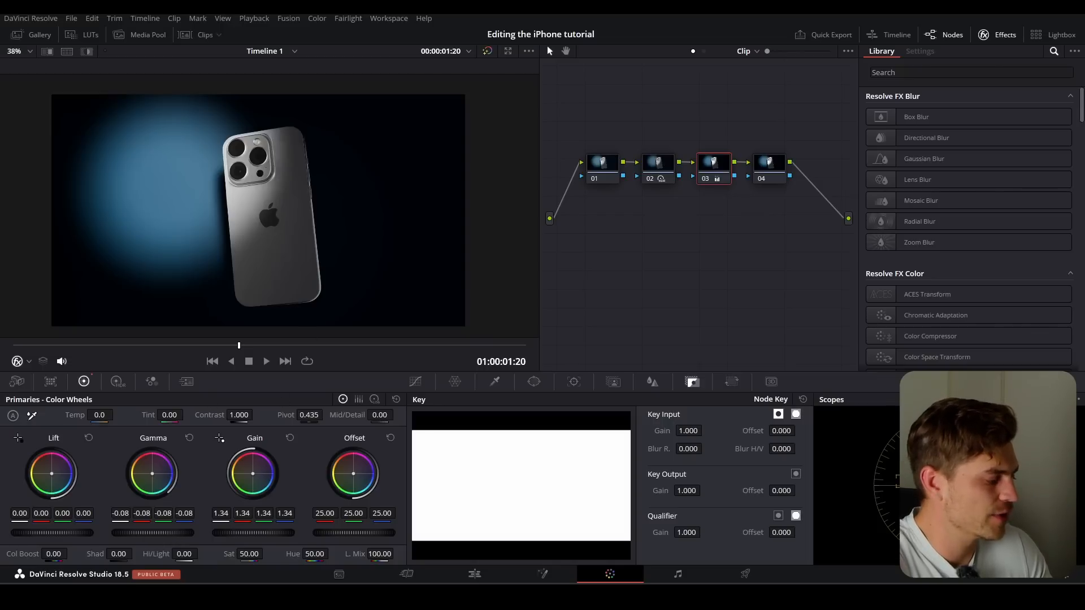
drag(152, 532, 156, 532)
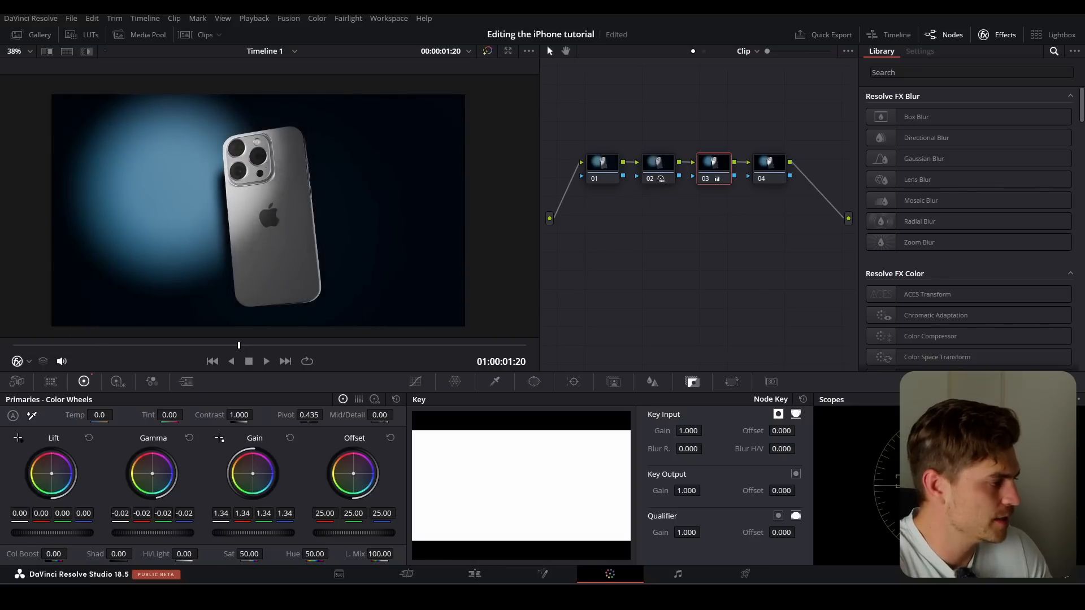
drag(153, 532, 154, 532)
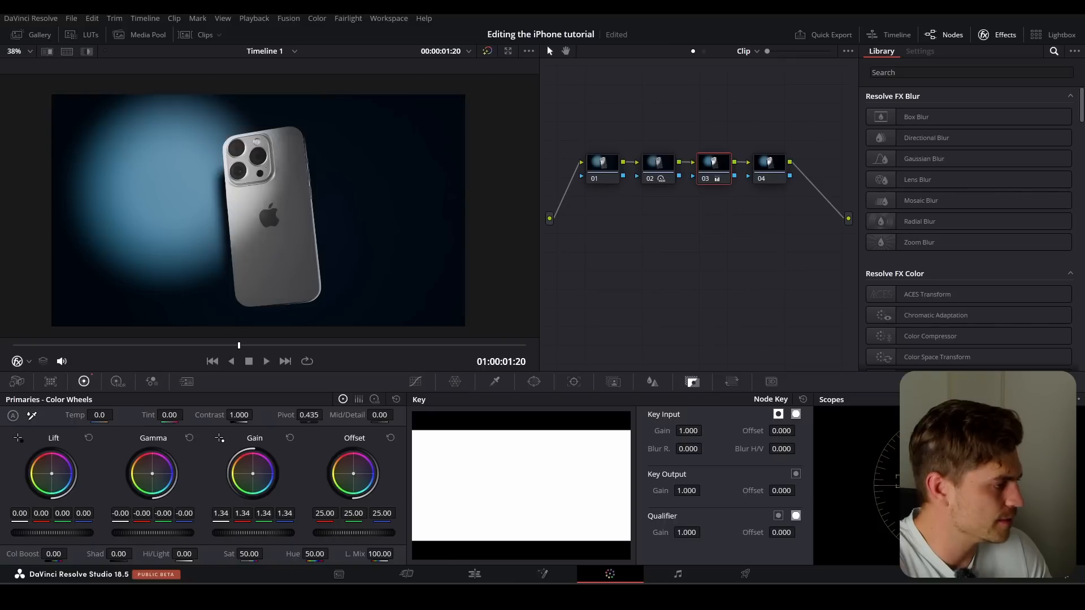
Compare the clip with node 03 disabled and enabled.
key(ctrl+d)
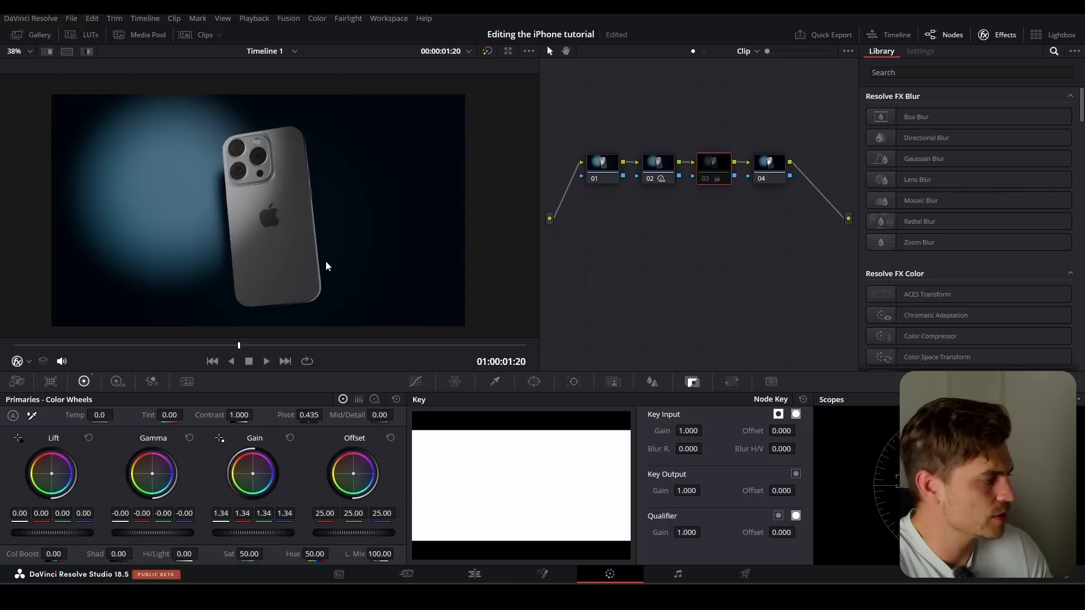
key(ctrl+d)
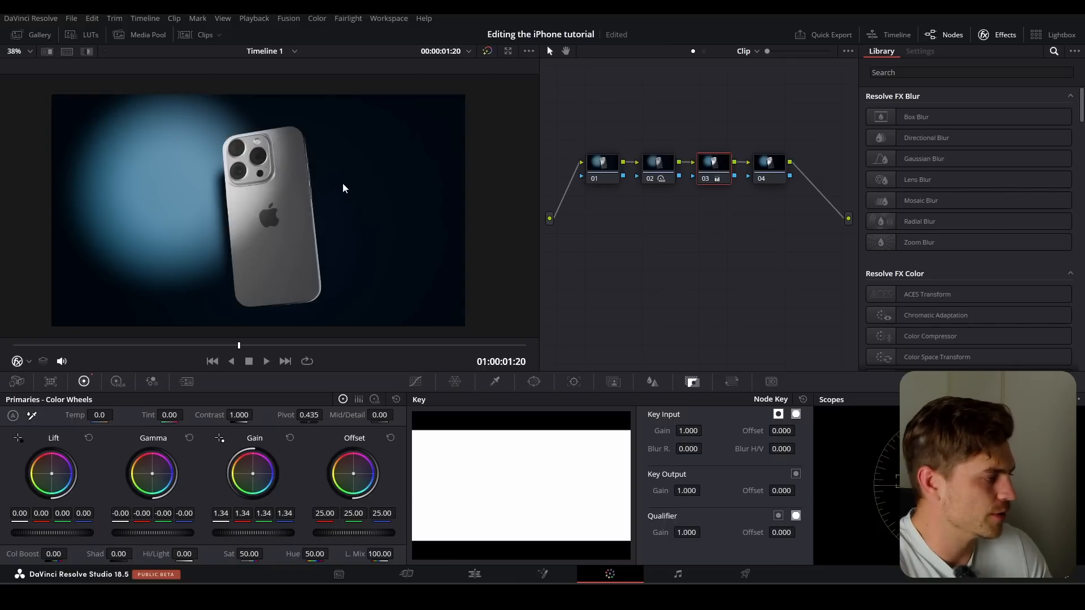
scroll(345, 186, down, 2)
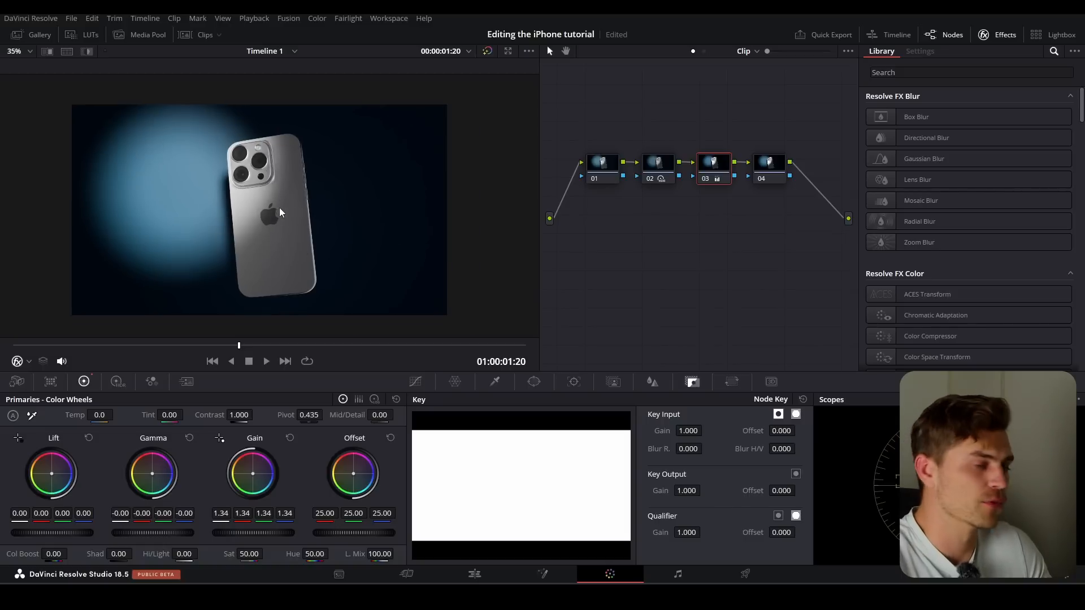
In node 04's RGB Mixer, raise red in the red output, green in the green output and blue in the blue output to 2.00.
click(766, 168)
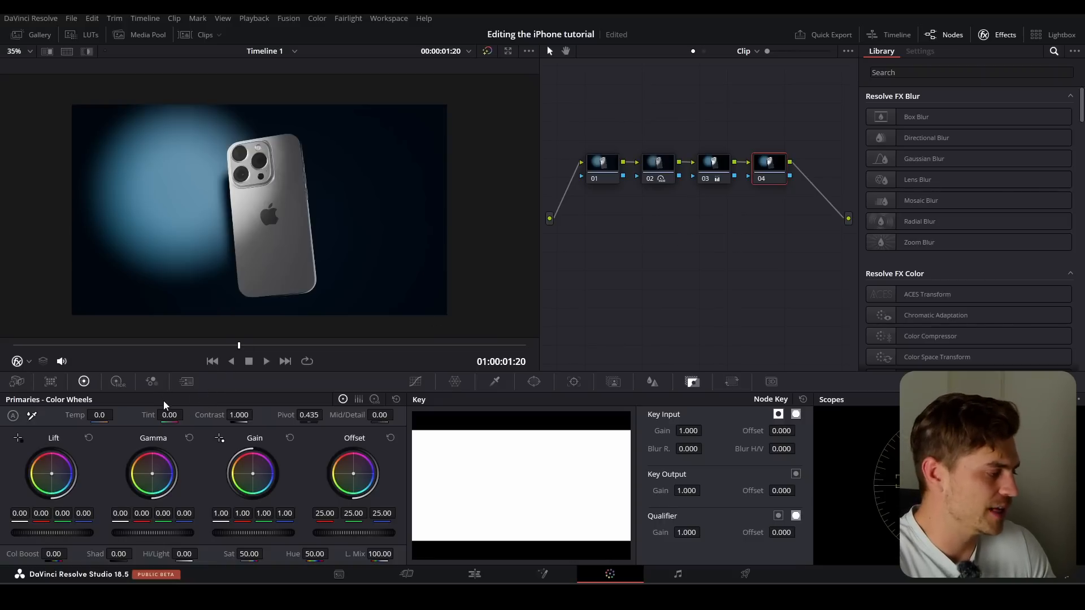
click(152, 383)
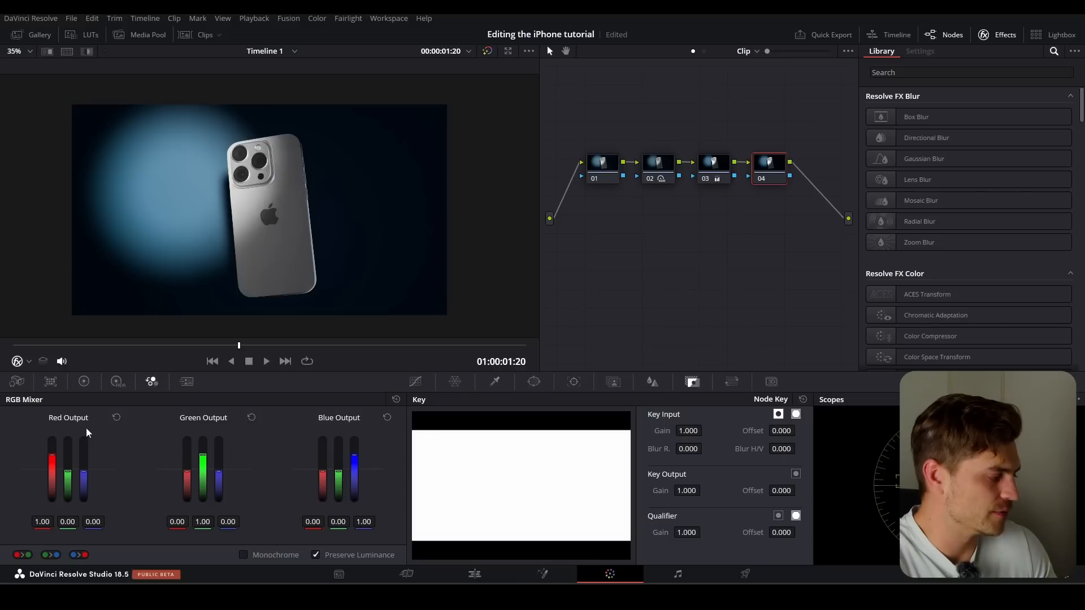
drag(51, 469, 52, 439)
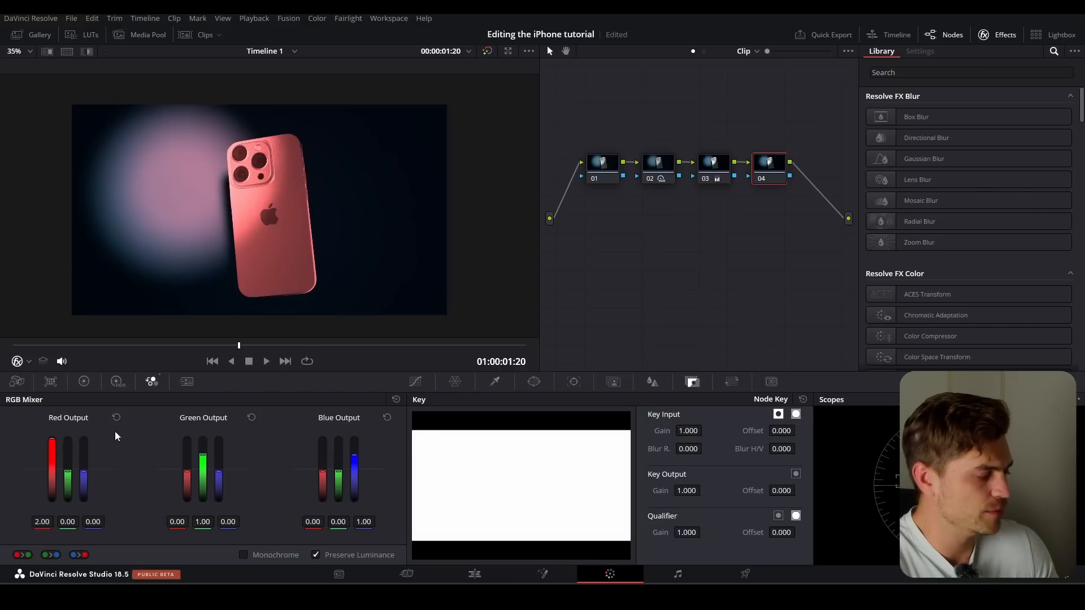
drag(202, 467, 203, 440)
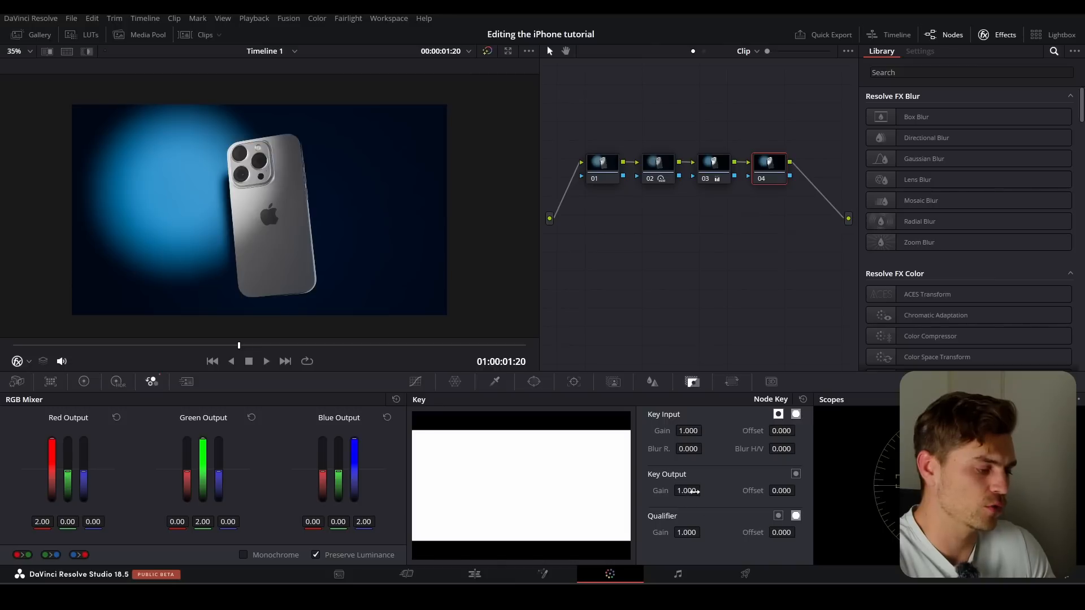
Reduce node 04's key output gain to 0.327 and compare the clip with the node disabled and enabled.
drag(699, 490, 703, 490)
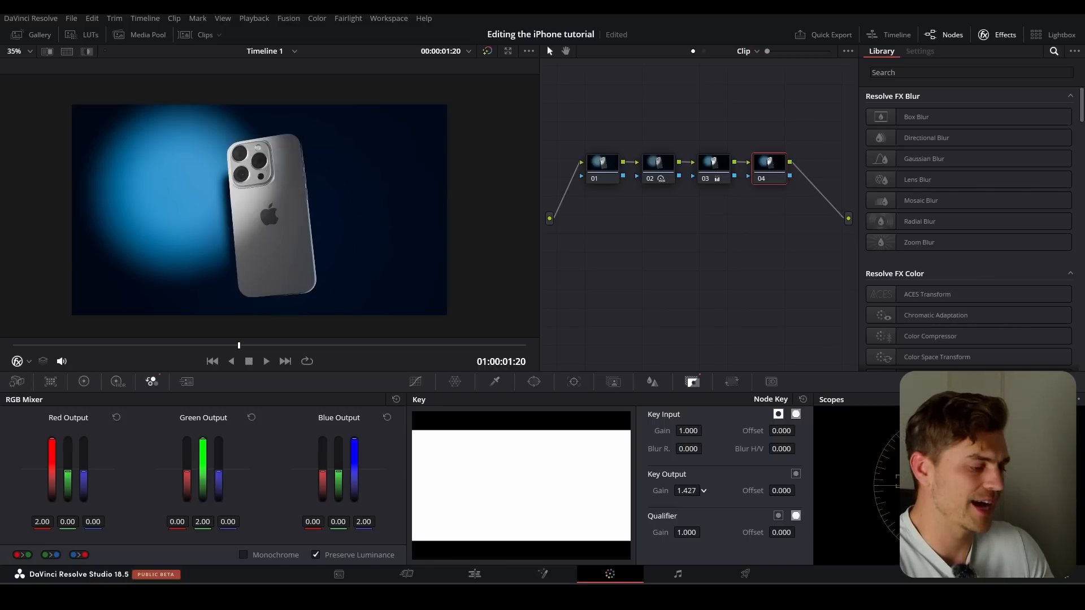
drag(703, 490, 694, 491)
drag(704, 490, 432, 490)
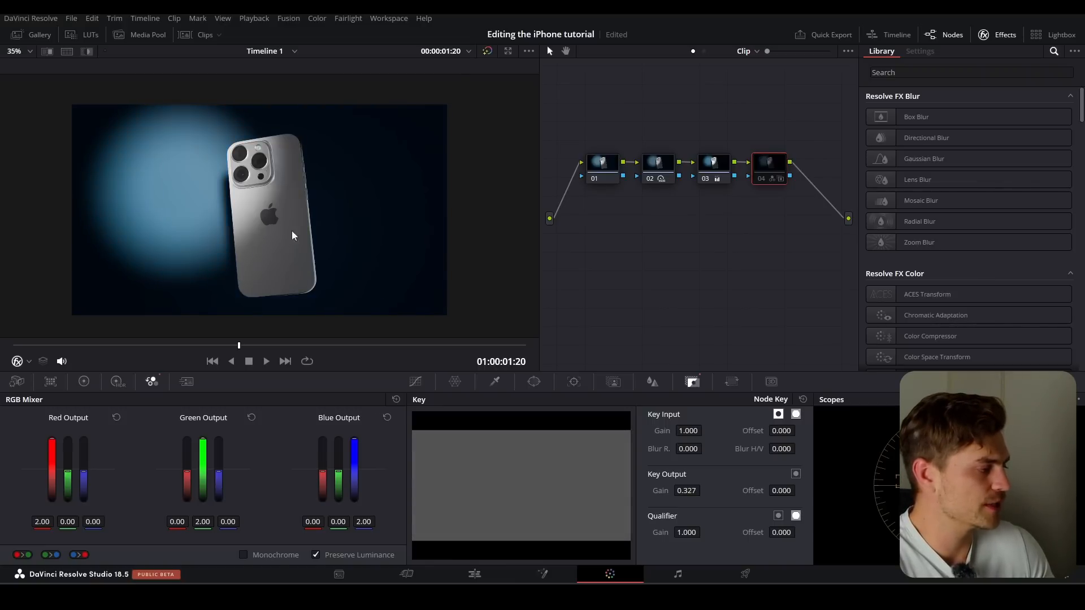
scroll(292, 221, down, 1)
scroll(293, 220, up, 1)
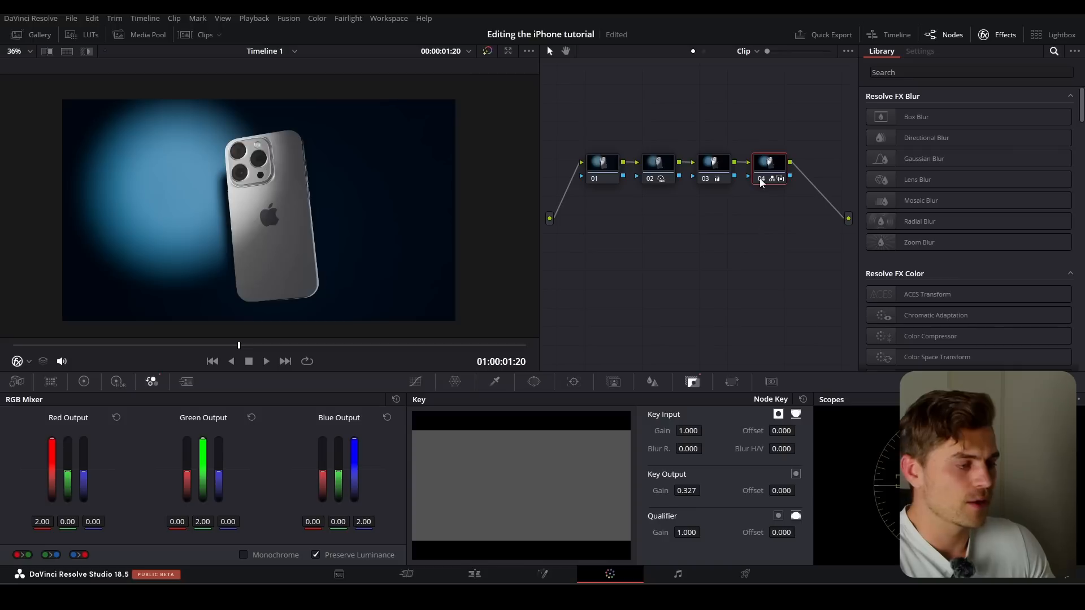
Add four serial nodes, 05 to 08, after node 04.
key(alt+s)
key(alt+s)
key(alt+s)
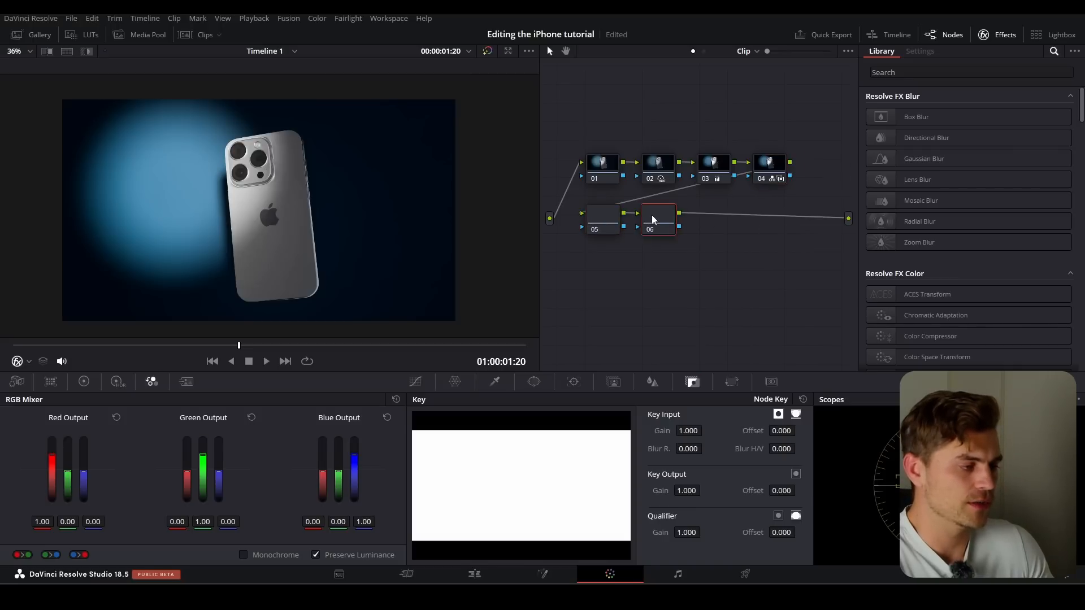
key(alt+s)
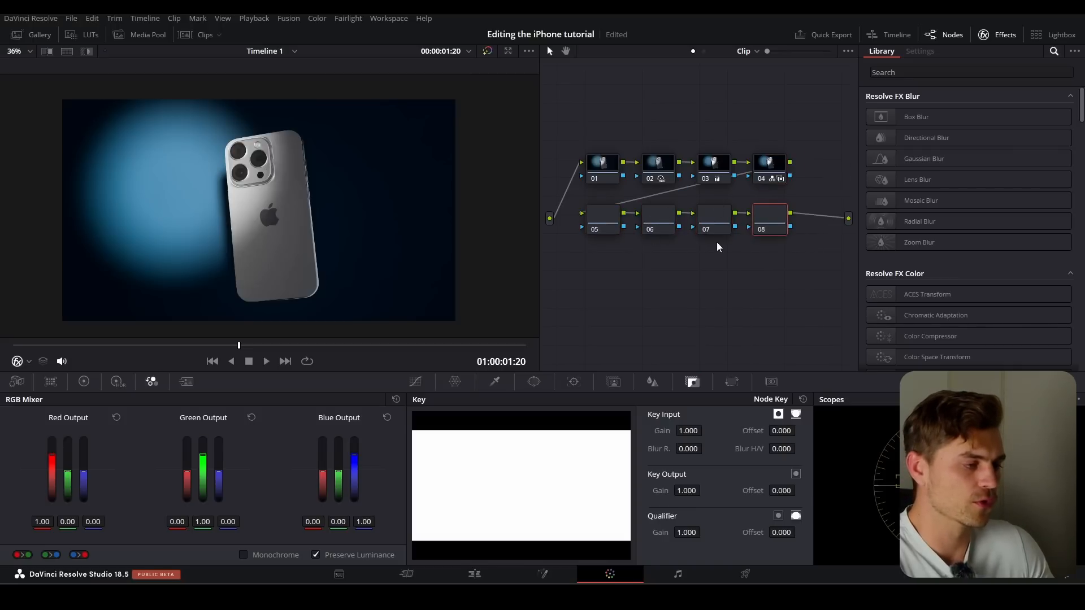
Search the effects library for "sharpen" and apply the Sharpen effect to node 05.
click(601, 218)
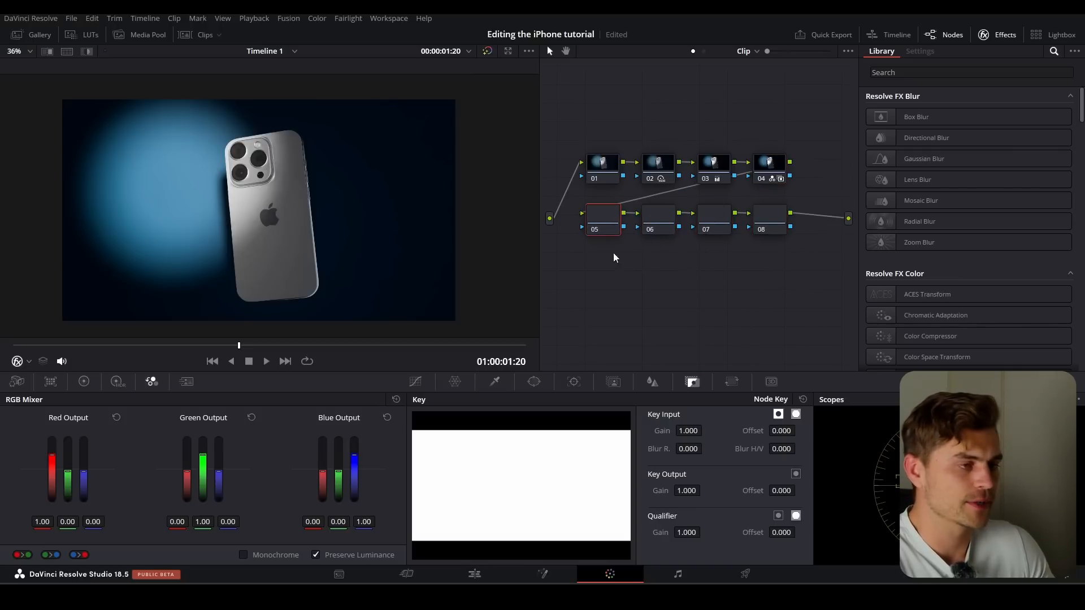
click(900, 73)
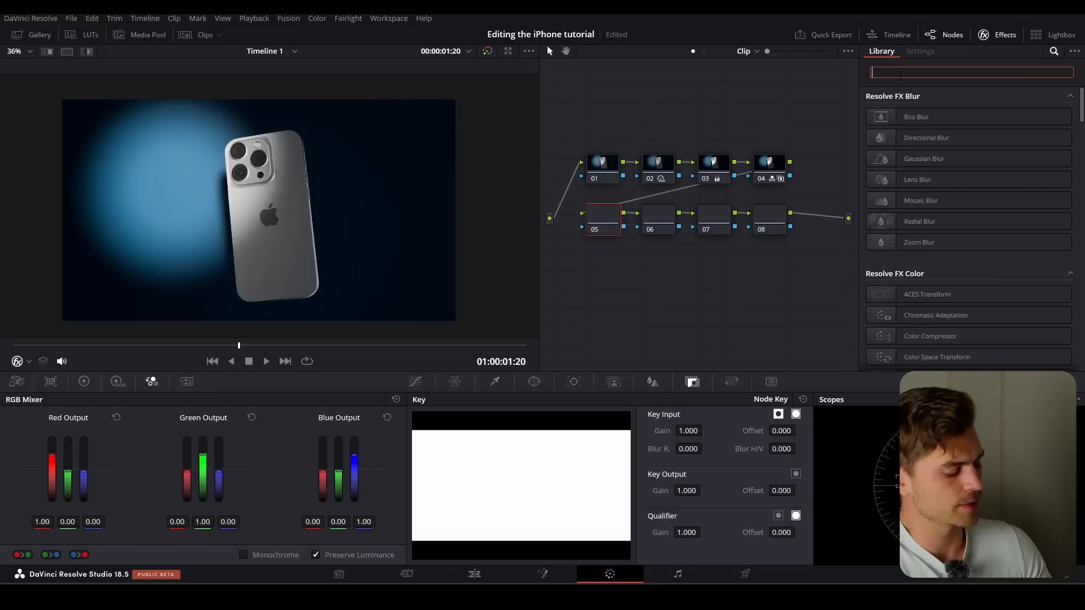
text(sharpen)
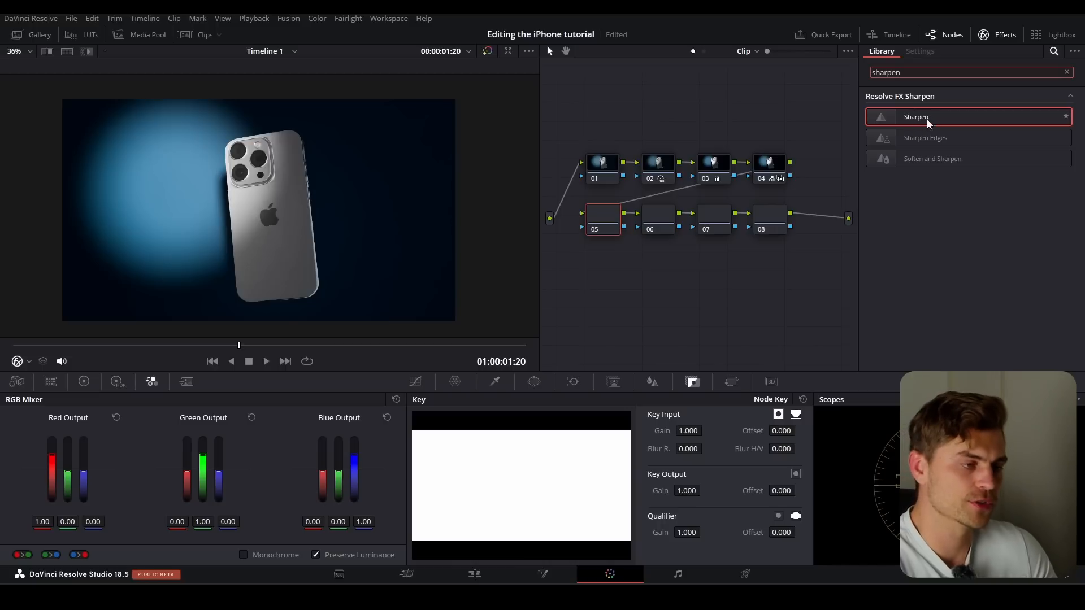
drag(926, 118, 602, 219)
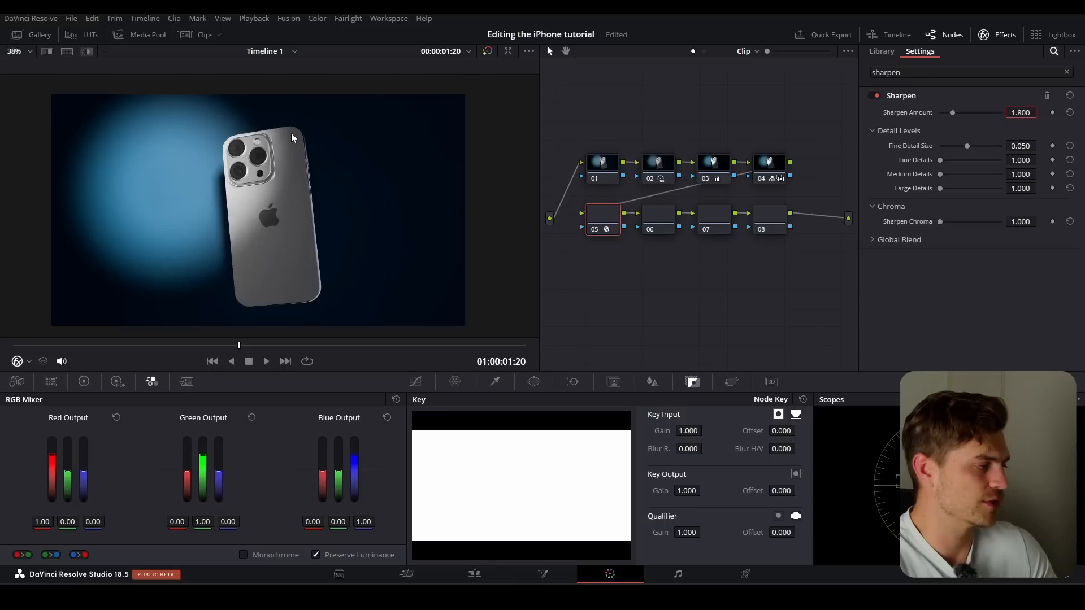
Set node 05's Sharpen Amount to 1.225 and compare the phone's camera detail with the node off and on.
scroll(290, 132, up, 3)
scroll(360, 193, up, 5)
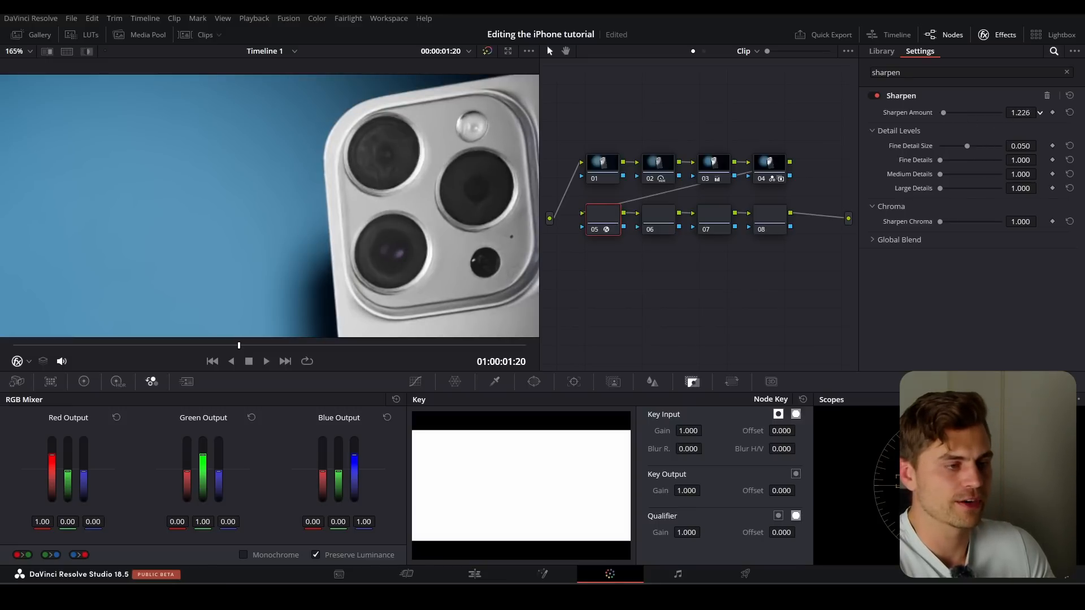
scroll(382, 176, down, 4)
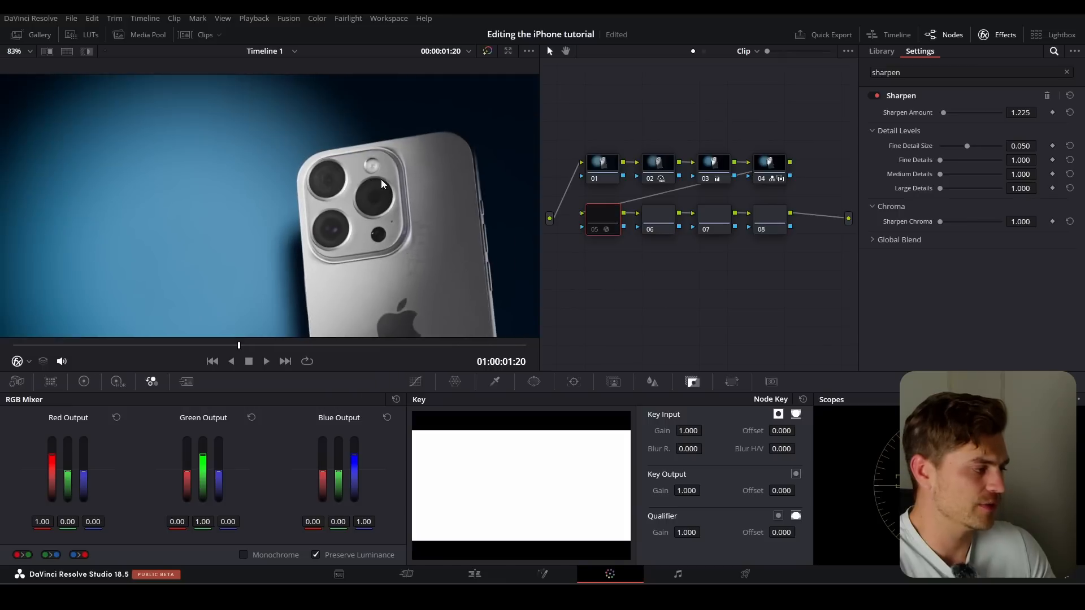
scroll(377, 182, down, 4)
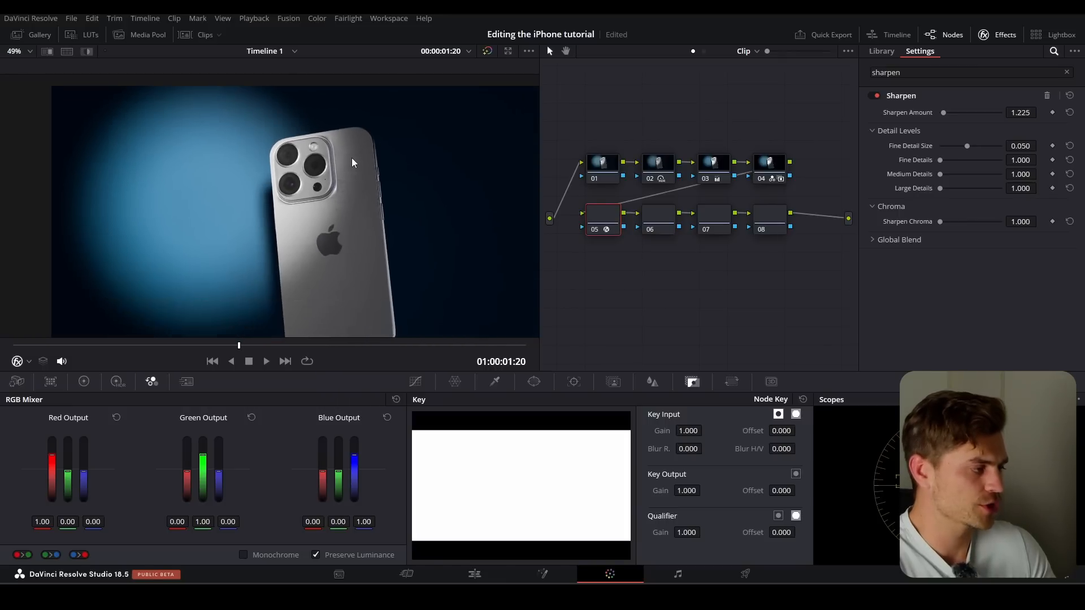
Search the effects library for "vignette" and apply the Vignette effect to node 07.
click(658, 215)
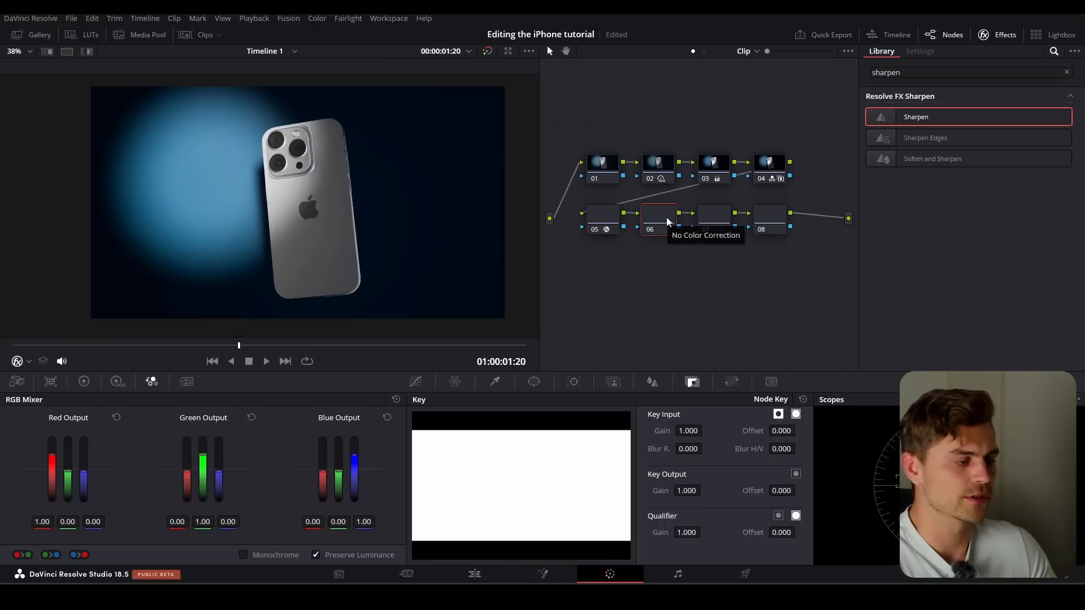
click(711, 222)
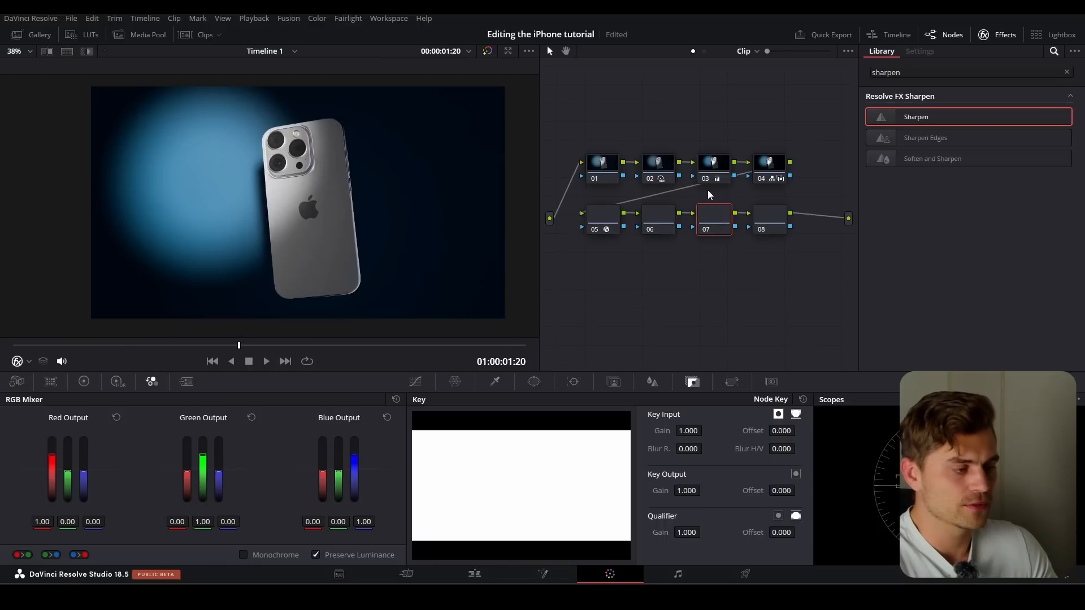
click(998, 75)
key(ctrl+a)
text(vignette)
drag(915, 117, 715, 217)
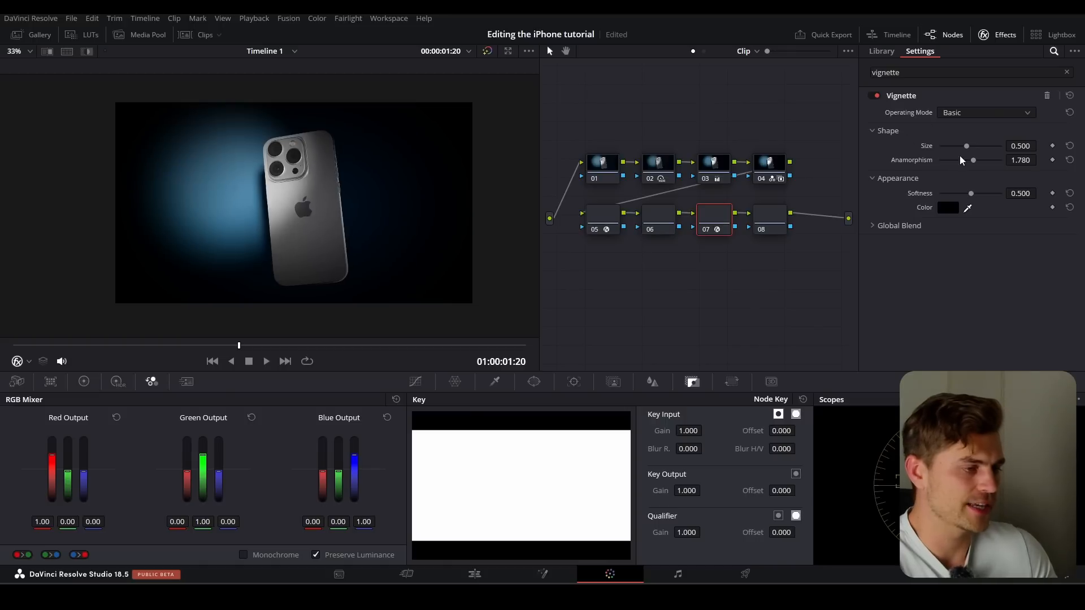
Set node 07's Vignette Size to 0.799, Anamorphism to 2.387, Softness to 0.669 and Global Blend to 0.211.
drag(968, 149, 988, 156)
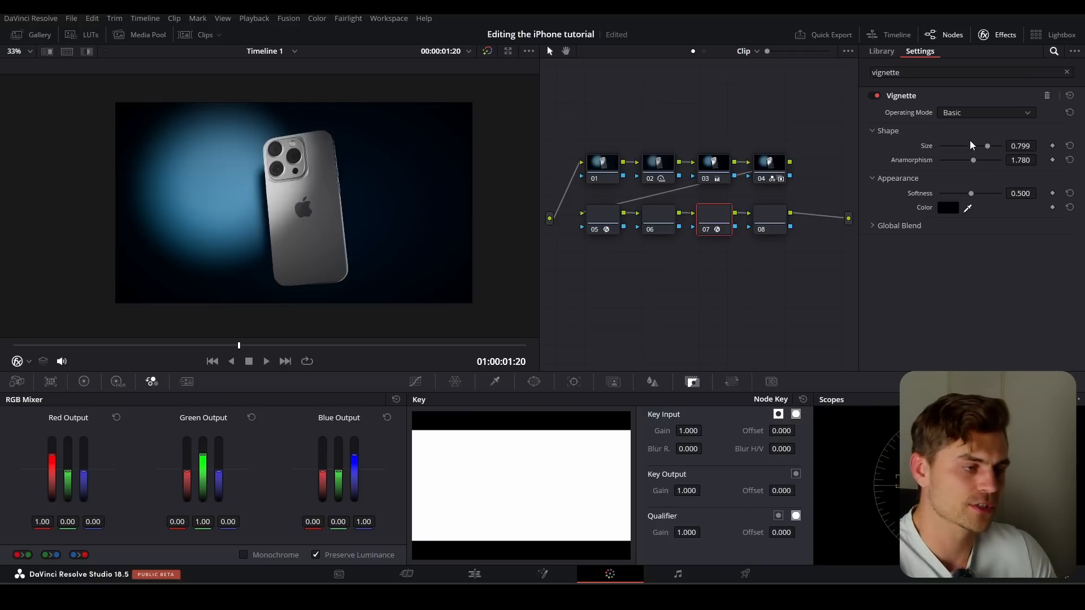
drag(973, 164, 987, 164)
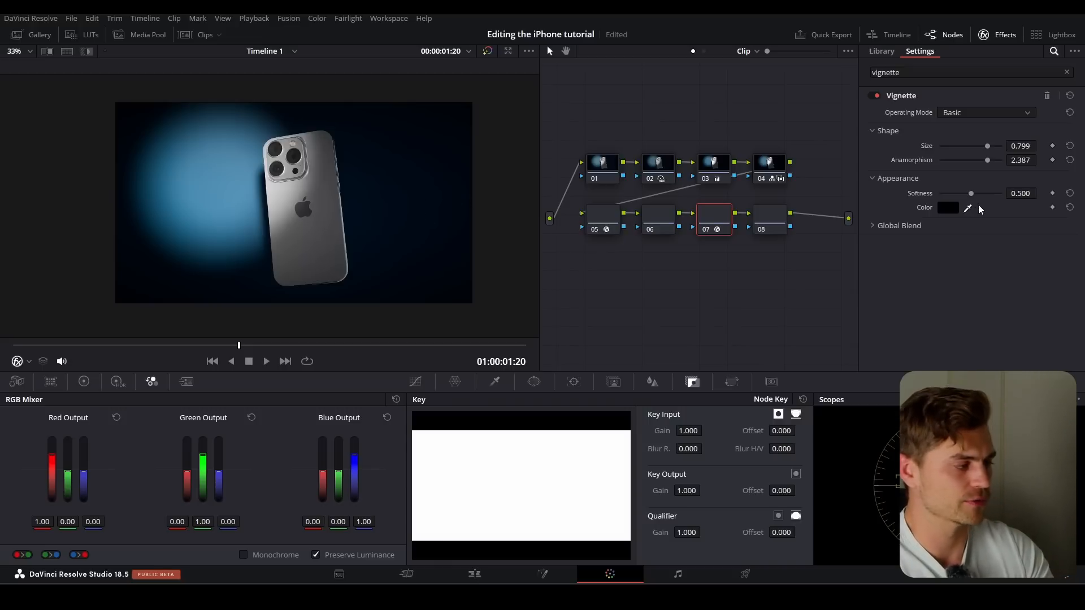
drag(971, 193, 982, 197)
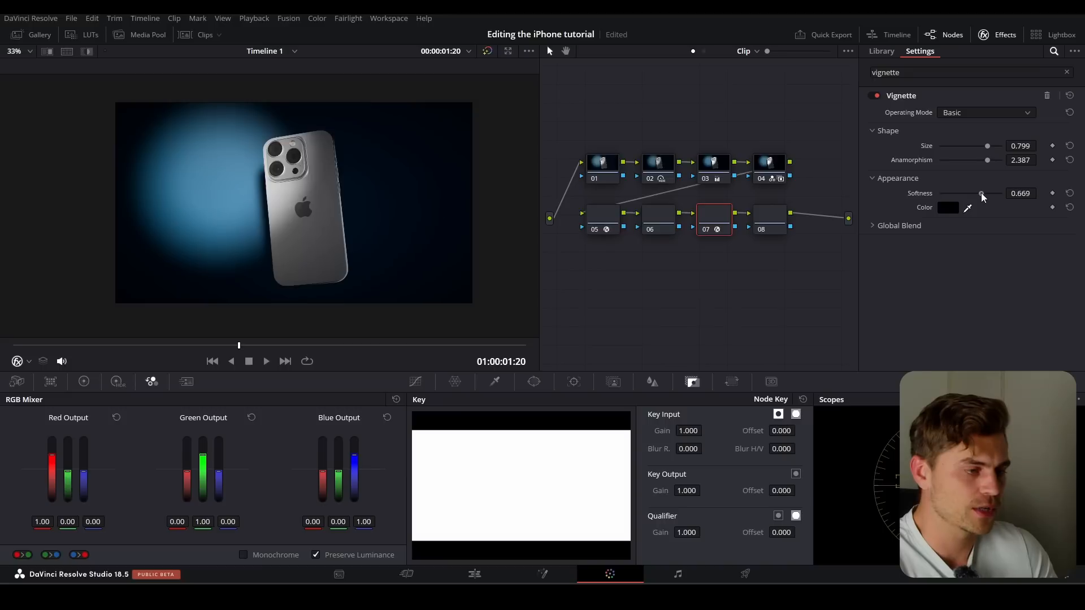
click(873, 226)
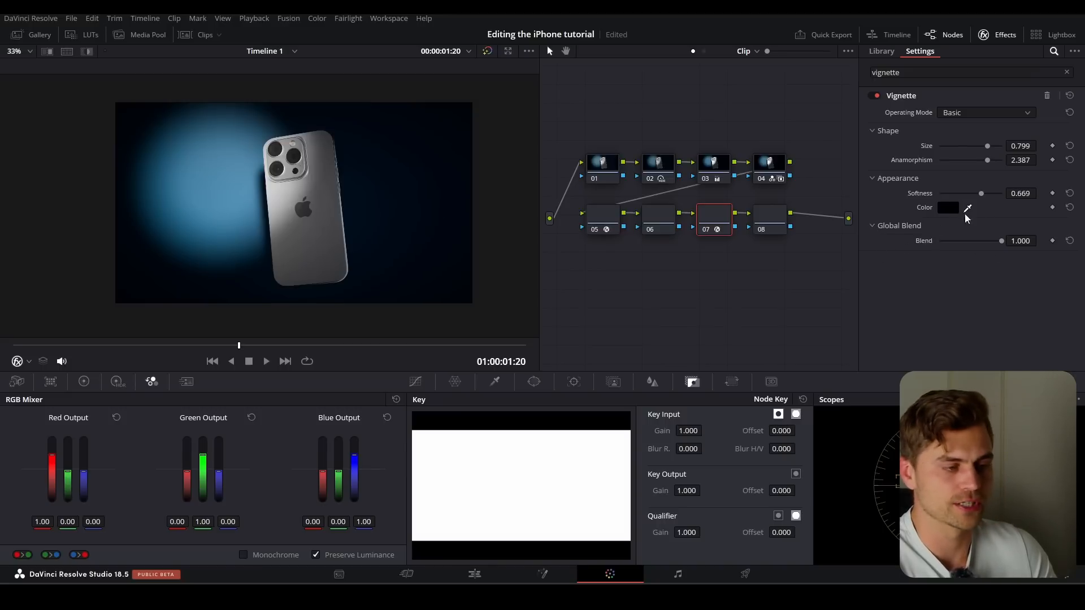
drag(1002, 242, 954, 250)
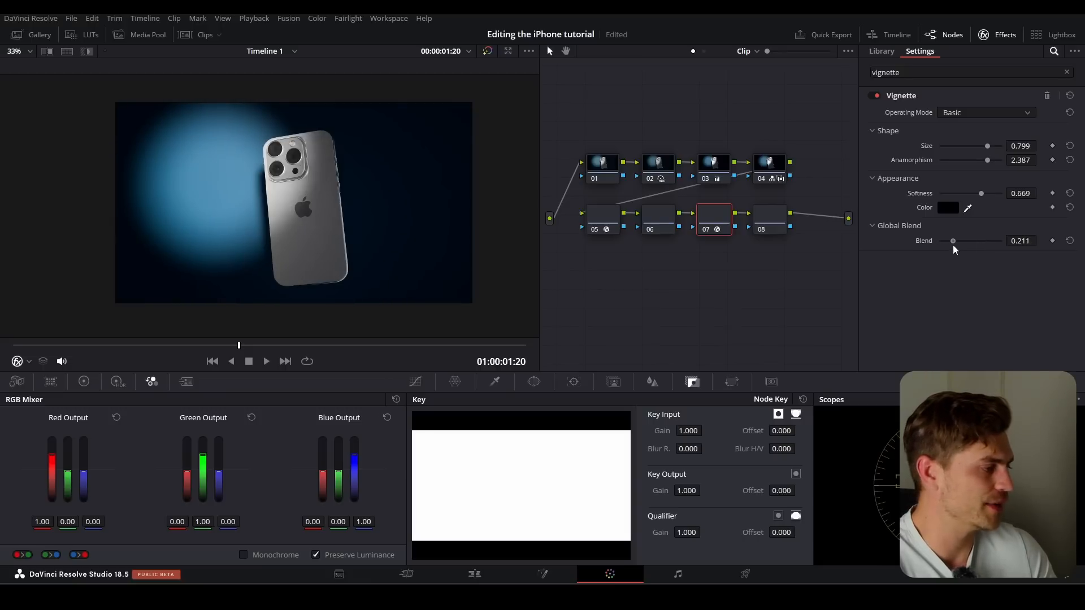
Search the effects library for "film grain" and apply the Film Grain effect to node 08.
click(768, 214)
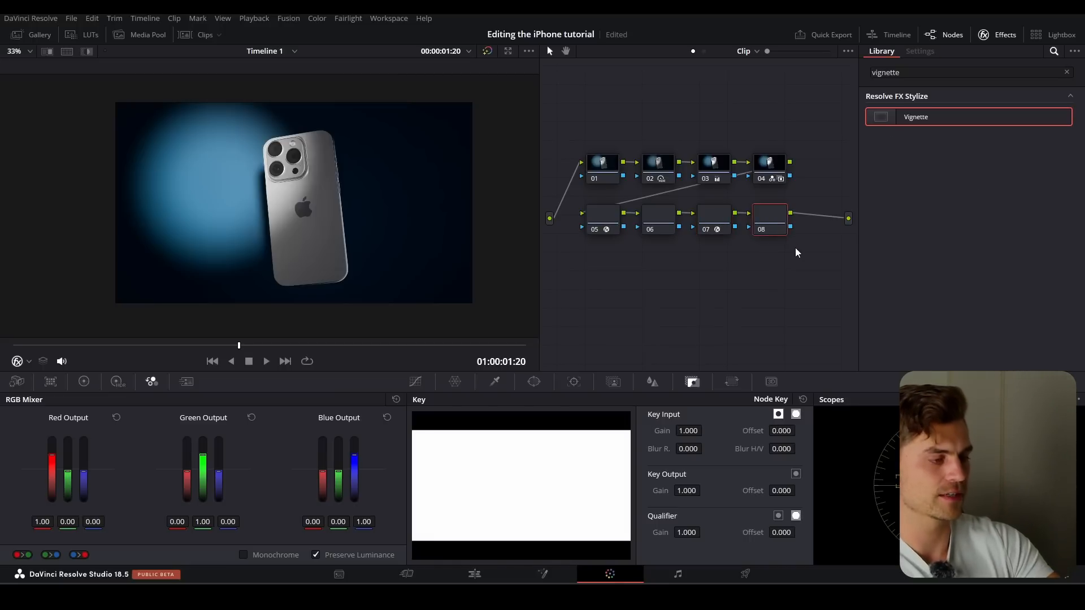
click(898, 73)
double_click(899, 72)
text(film )
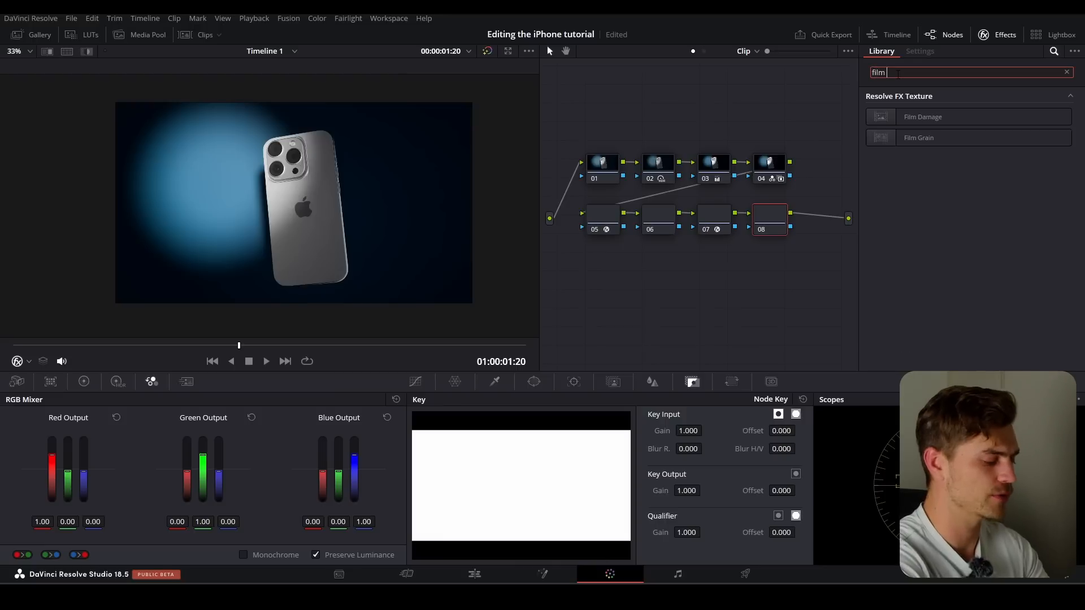
text(grain)
drag(927, 119, 773, 219)
Choose the 16mm 500T preset for node 08's Film Grain.
scroll(345, 121, up, 8)
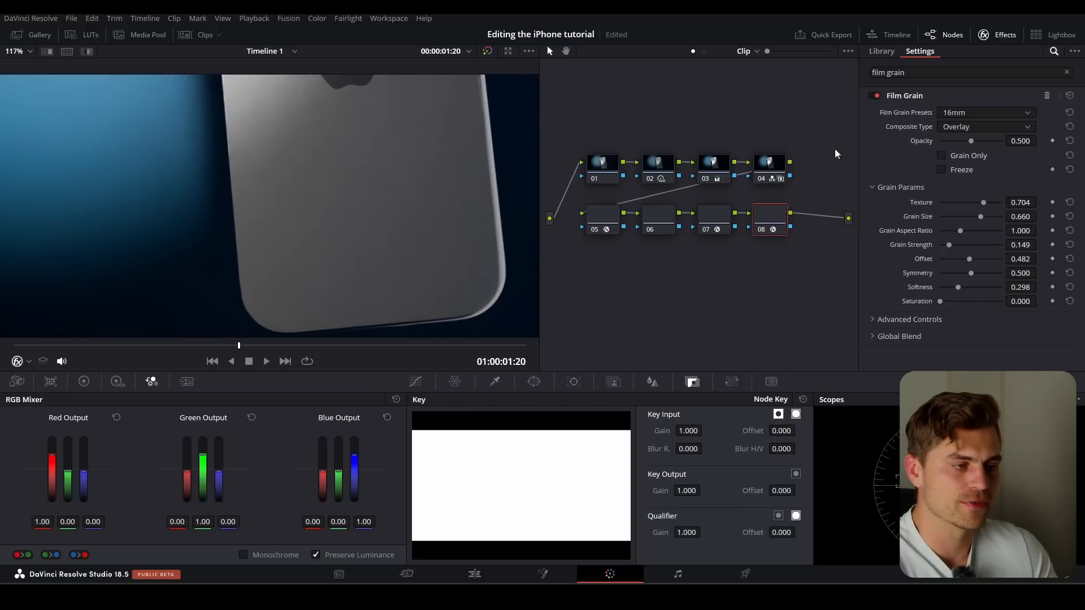
click(964, 114)
click(978, 205)
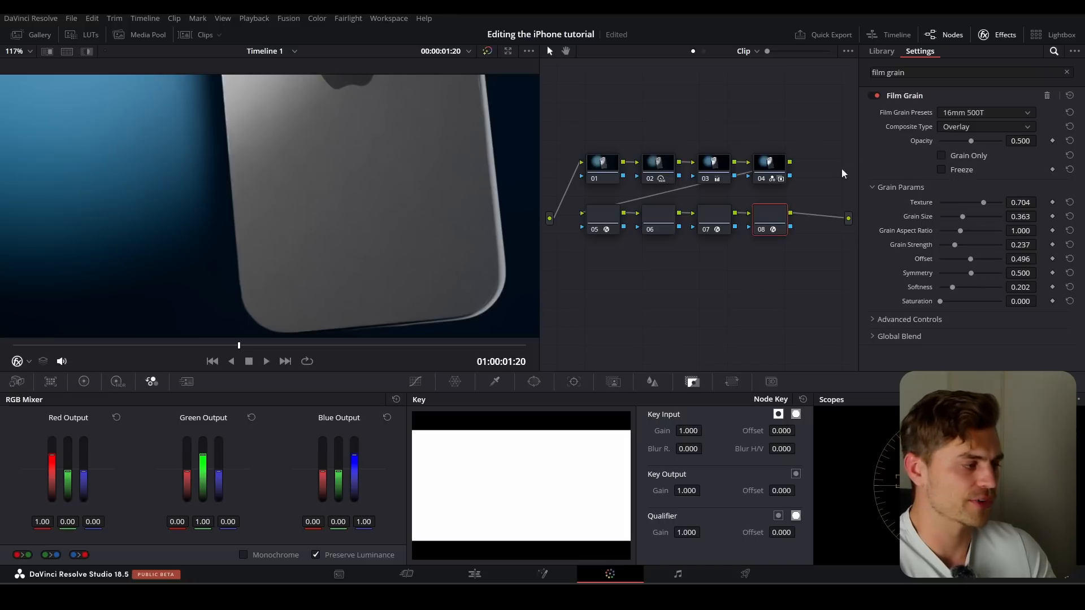
Raise the Film Grain's Grain Strength to 1.000 and inspect the grain on the phone up close and at an earlier frame.
scroll(378, 200, down, 2)
drag(955, 245, 1010, 254)
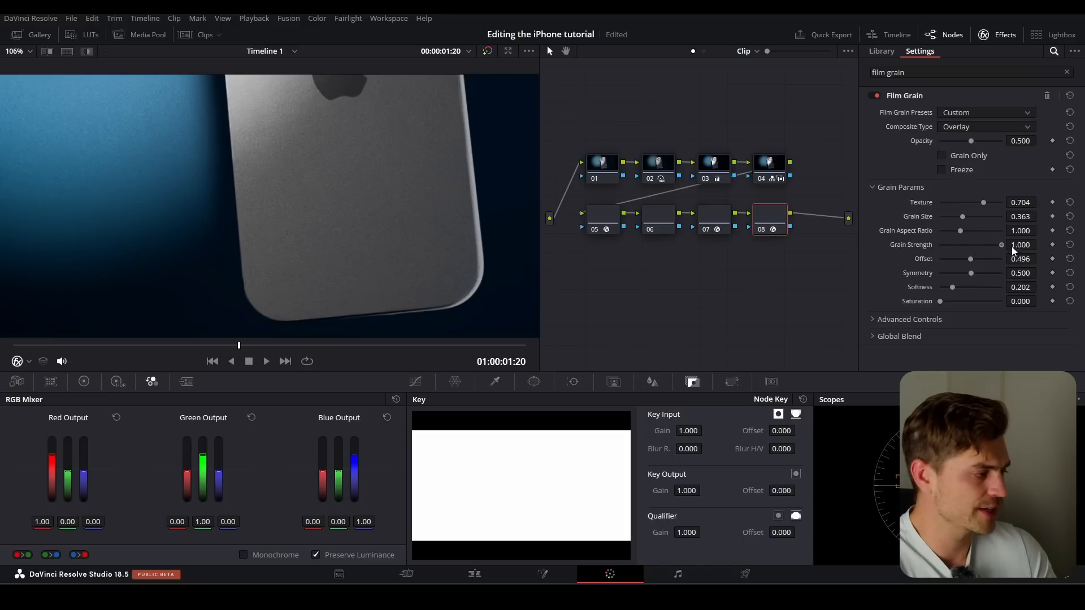
scroll(362, 232, up, 5)
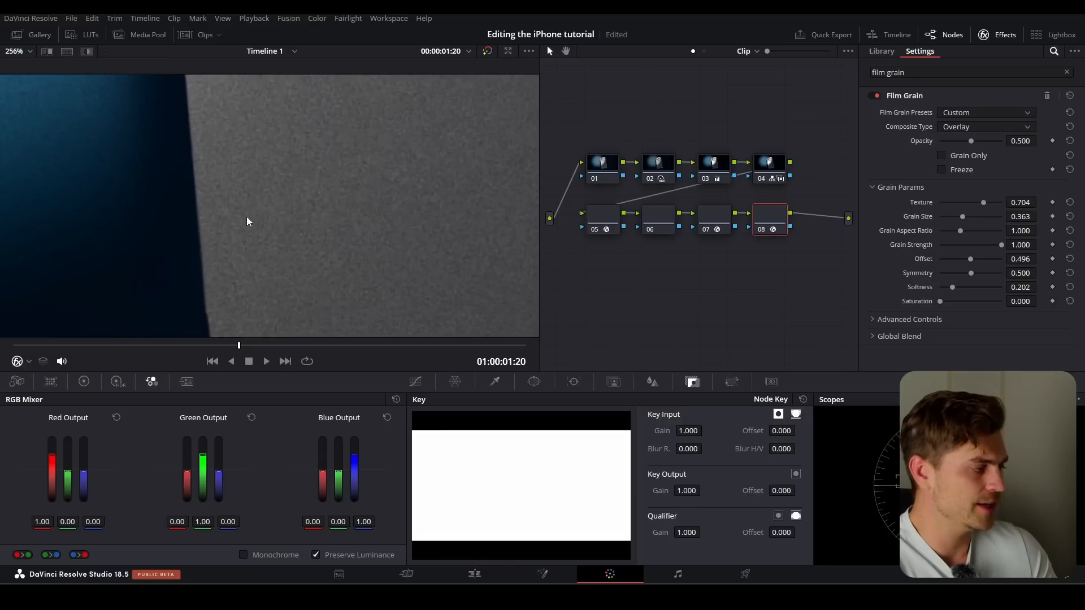
drag(240, 346, 217, 346)
scroll(275, 203, down, 5)
scroll(276, 202, down, 2)
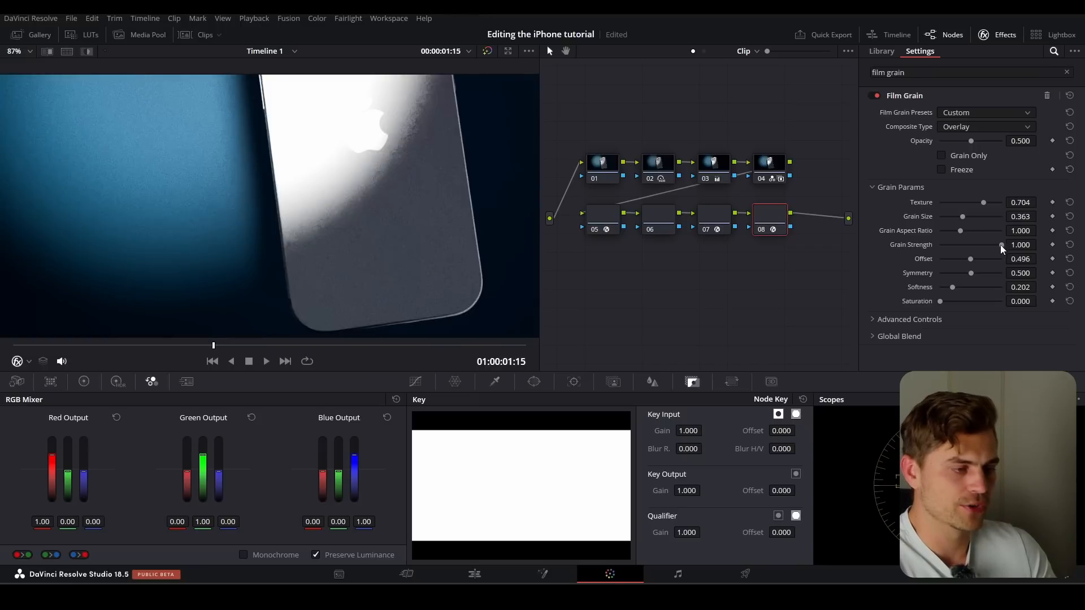
Set node 08's Grain Strength to 0.285 and play the clip briefly to check the grade.
drag(1000, 245, 958, 248)
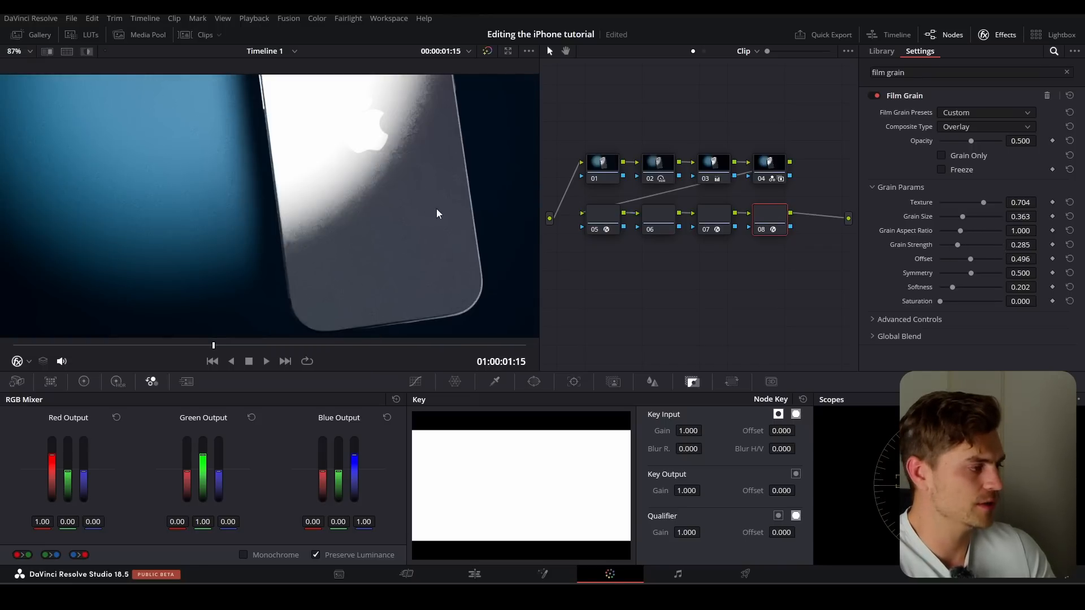
scroll(396, 192, down, 5)
key(space)
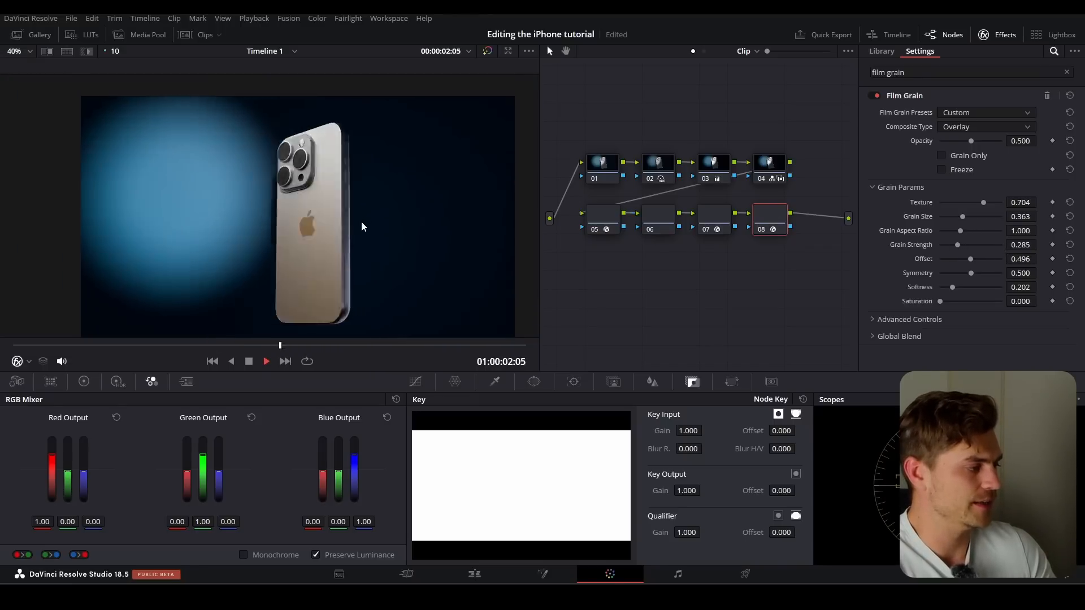
key(space)
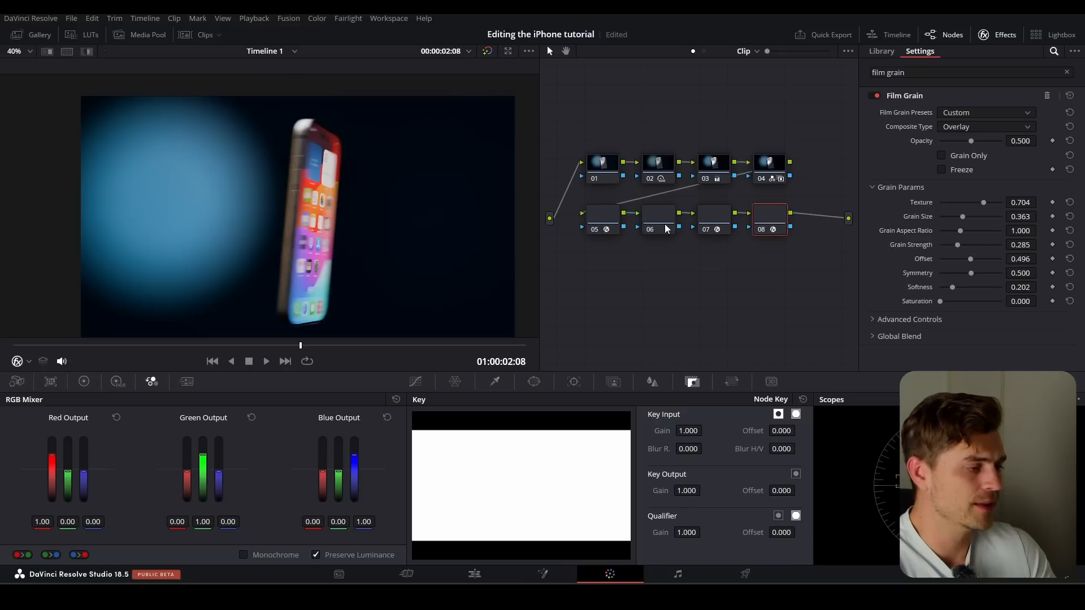
drag(661, 229, 668, 221)
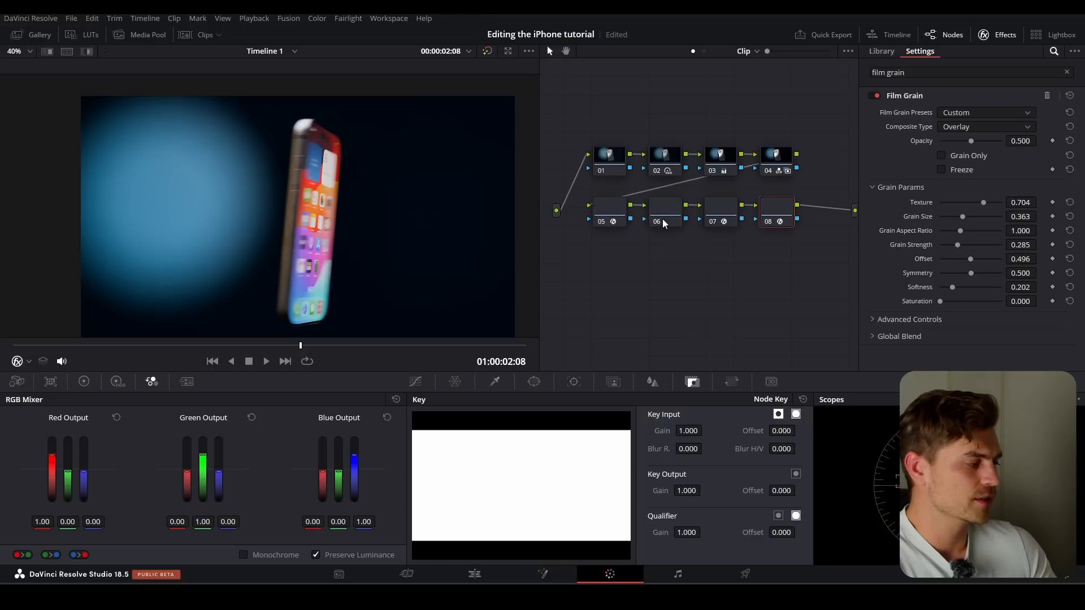
drag(593, 118, 788, 242)
click(783, 238)
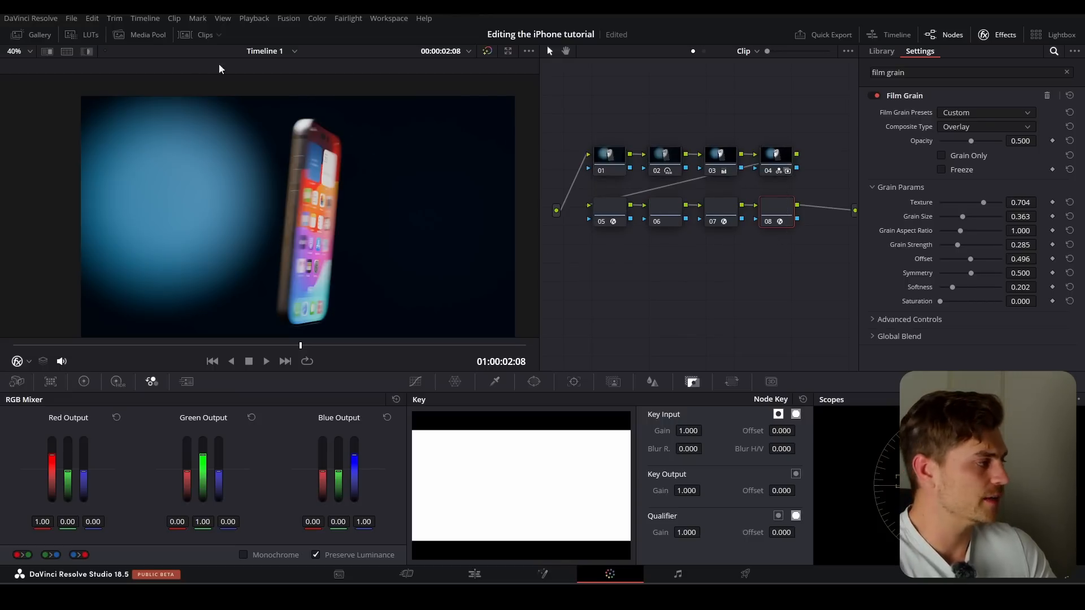
drag(565, 102, 786, 234)
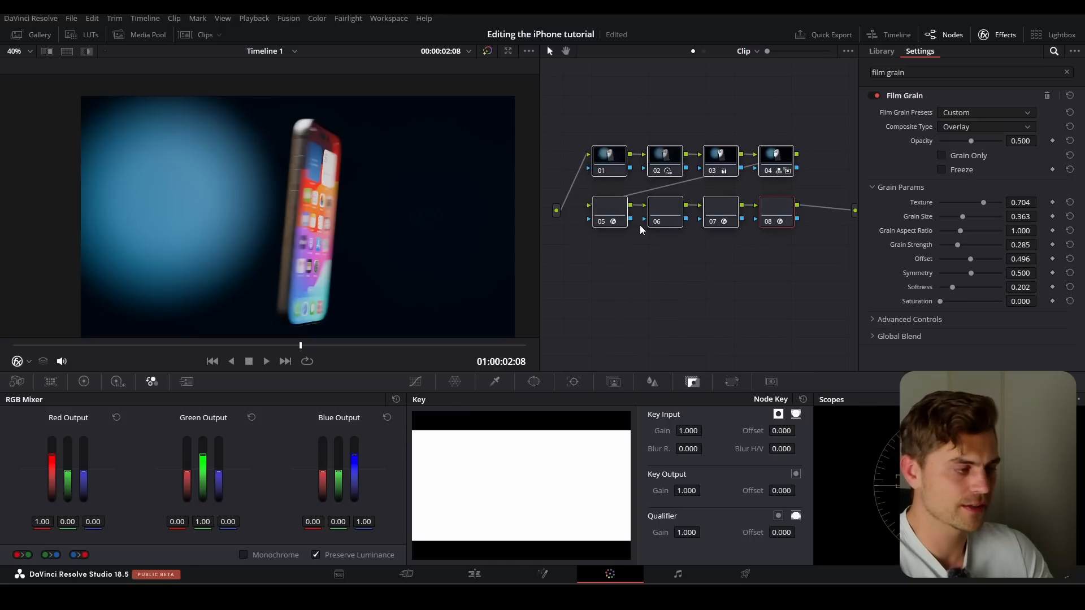
Show the clip thumbnails, select clips 02 to 25 and copy clip 01's grade onto them, replacing their existing grades.
click(191, 36)
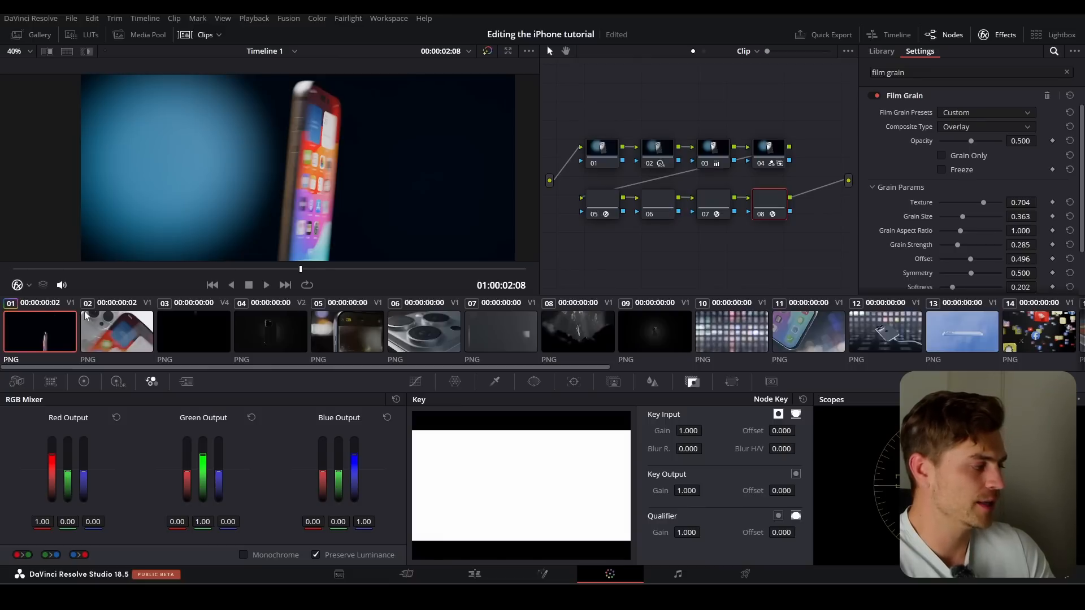
click(107, 317)
scroll(485, 320, down, 5)
scroll(486, 320, down, 4)
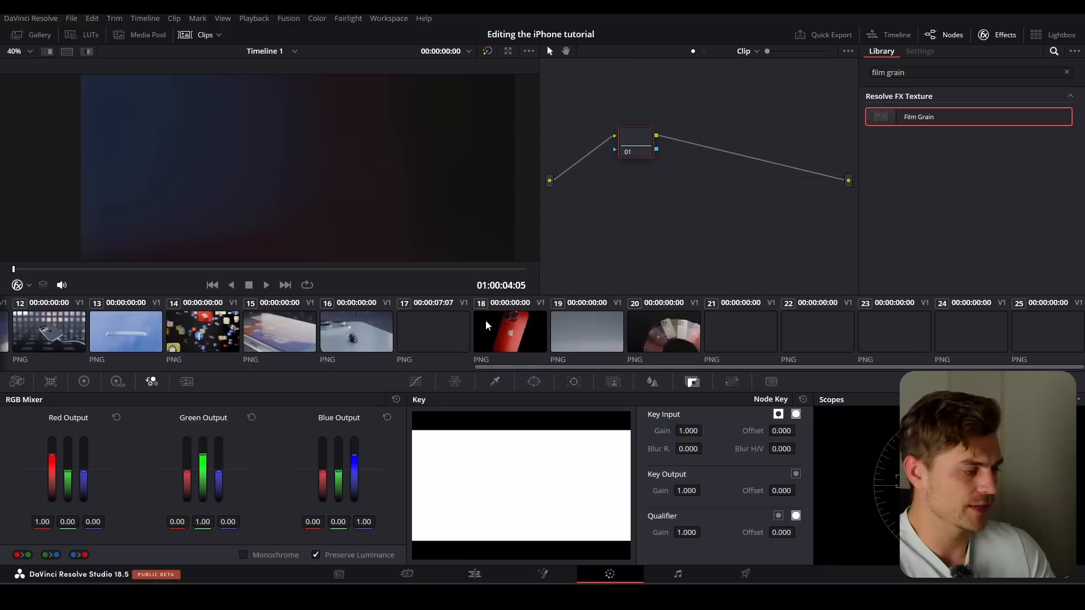
shift+click(1038, 327)
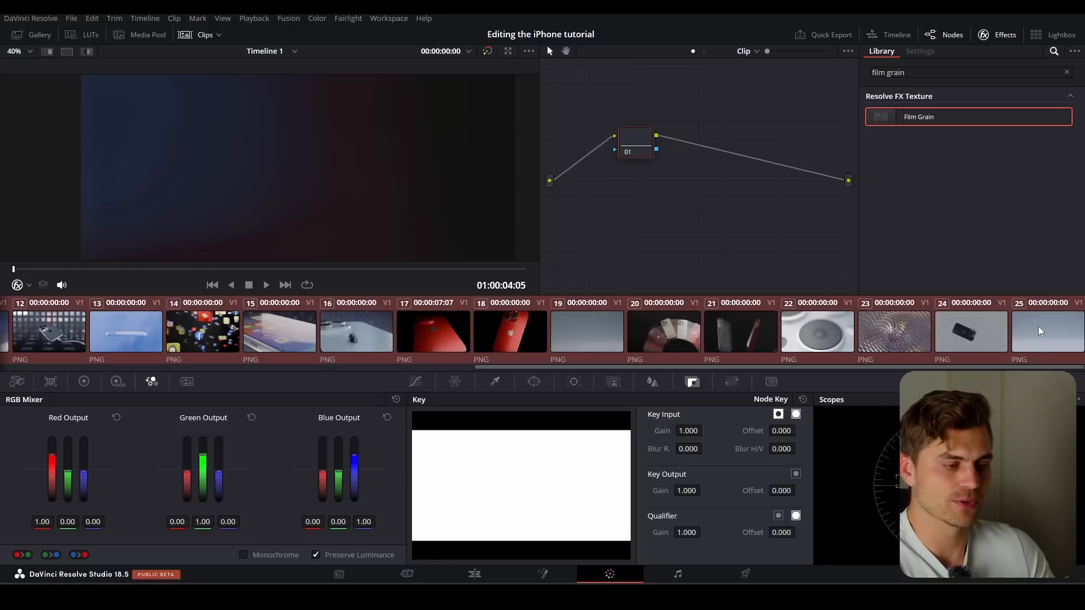
scroll(416, 336, up, 9)
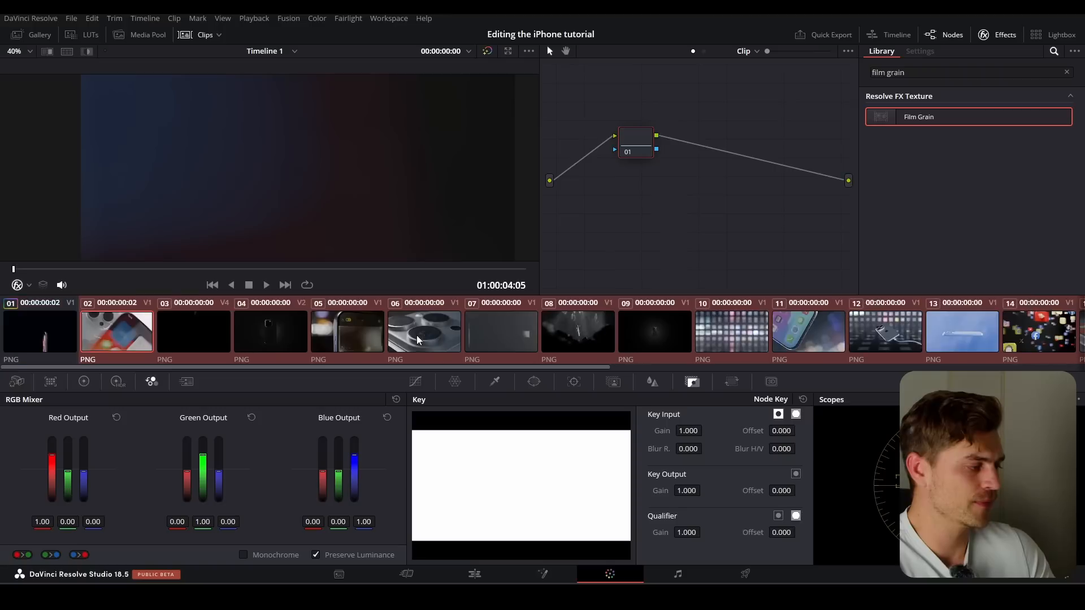
middle_click(41, 331)
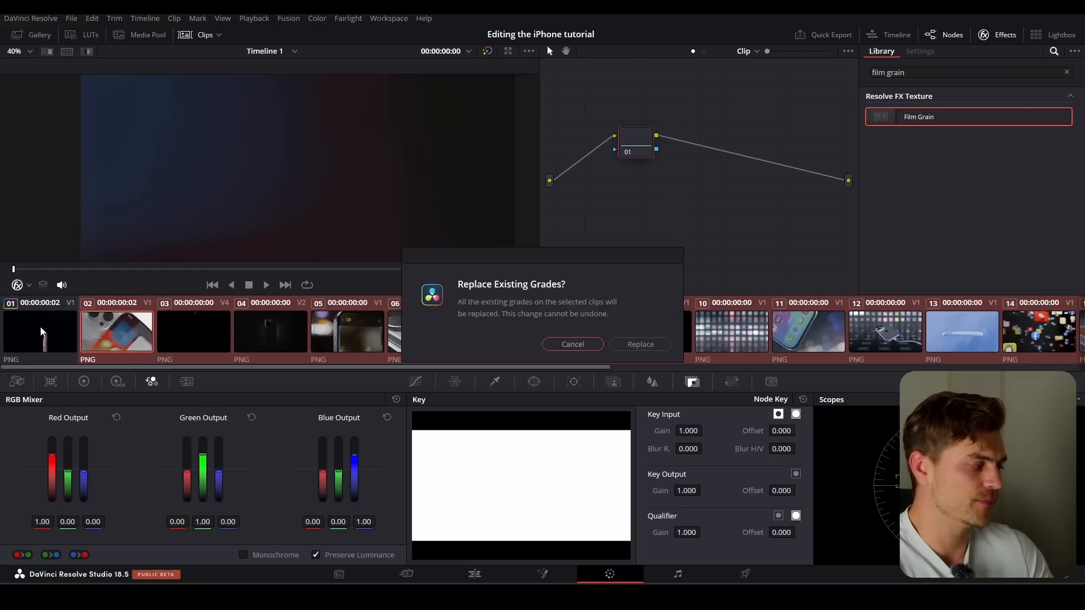
click(642, 344)
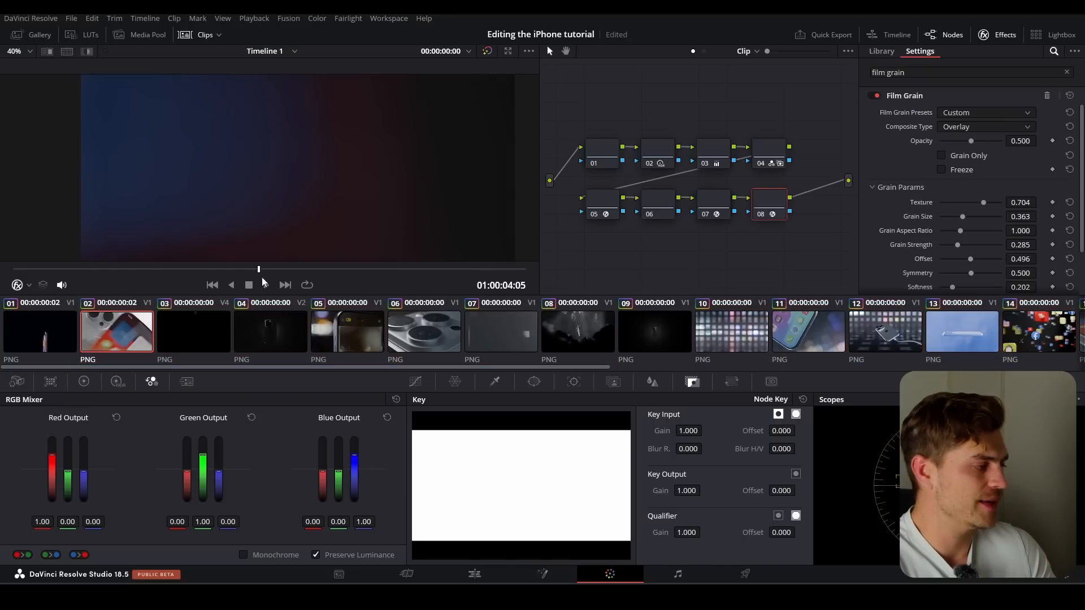
Set the HDR Global exposure to -0.86 on clip 02's node 02 and compare the image with the node off and on.
drag(251, 269, 171, 273)
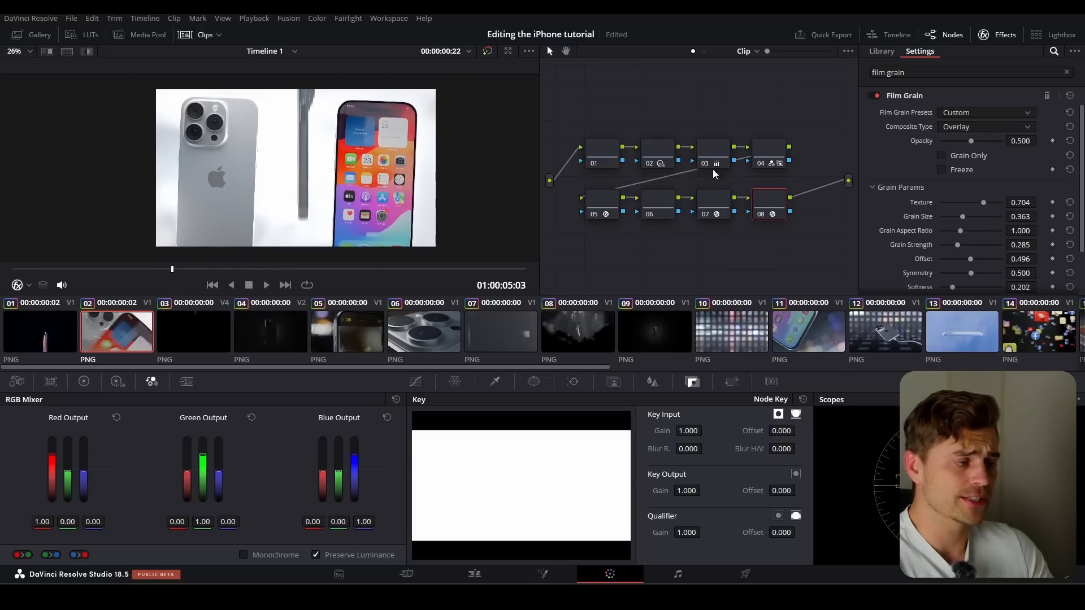
click(652, 148)
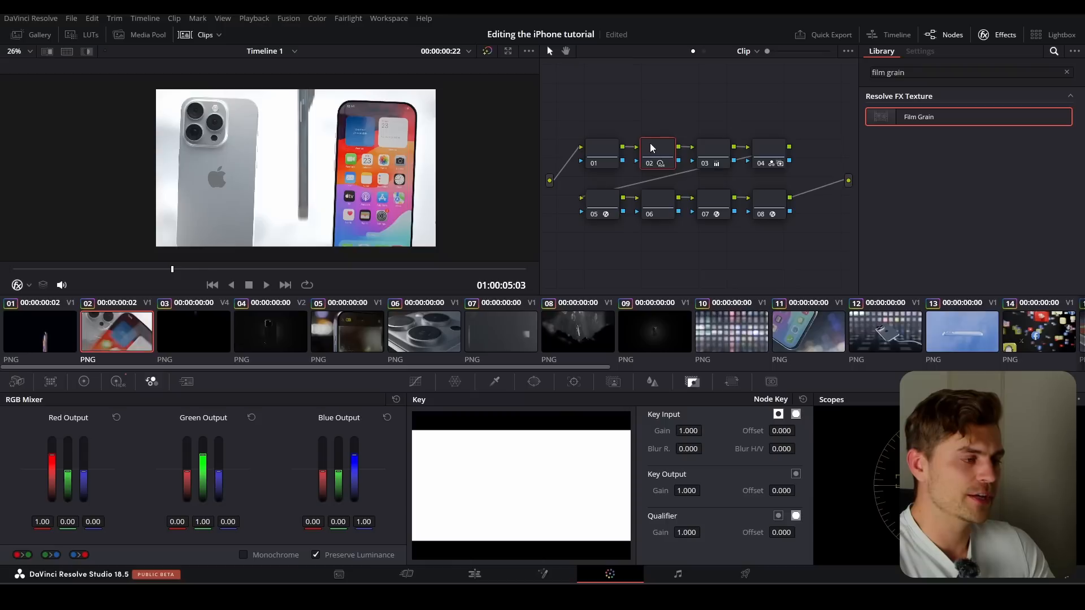
click(120, 383)
drag(341, 511, 323, 512)
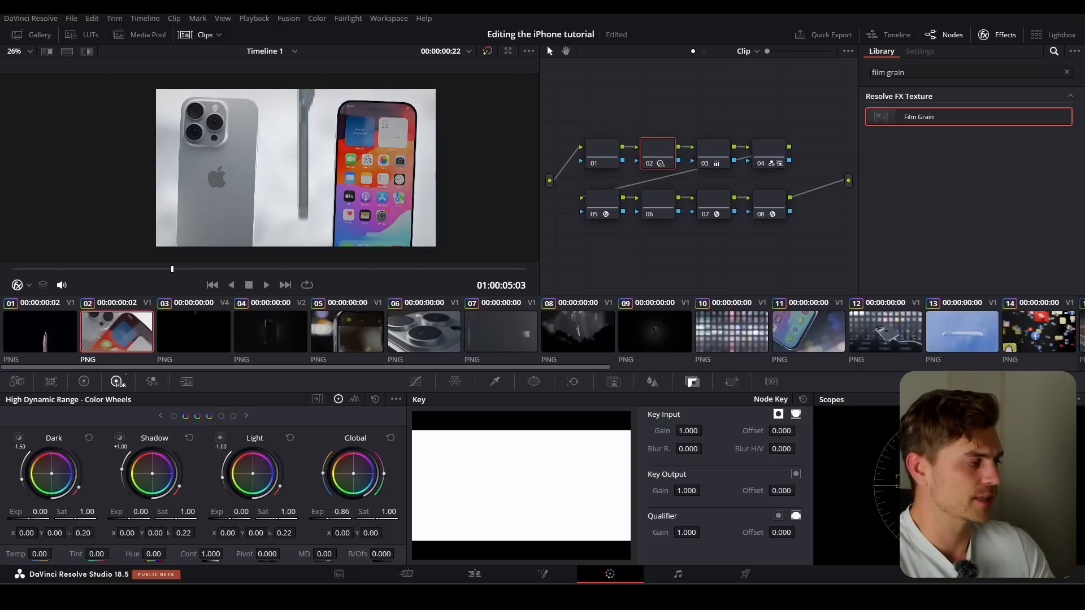
scroll(252, 177, up, 2)
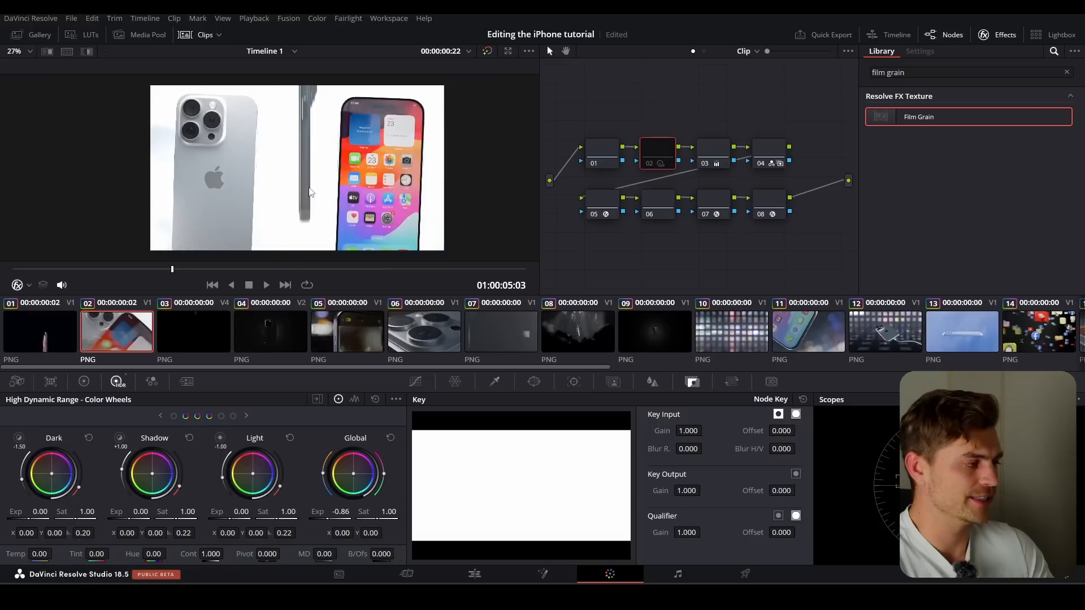
key(ctrl+d)
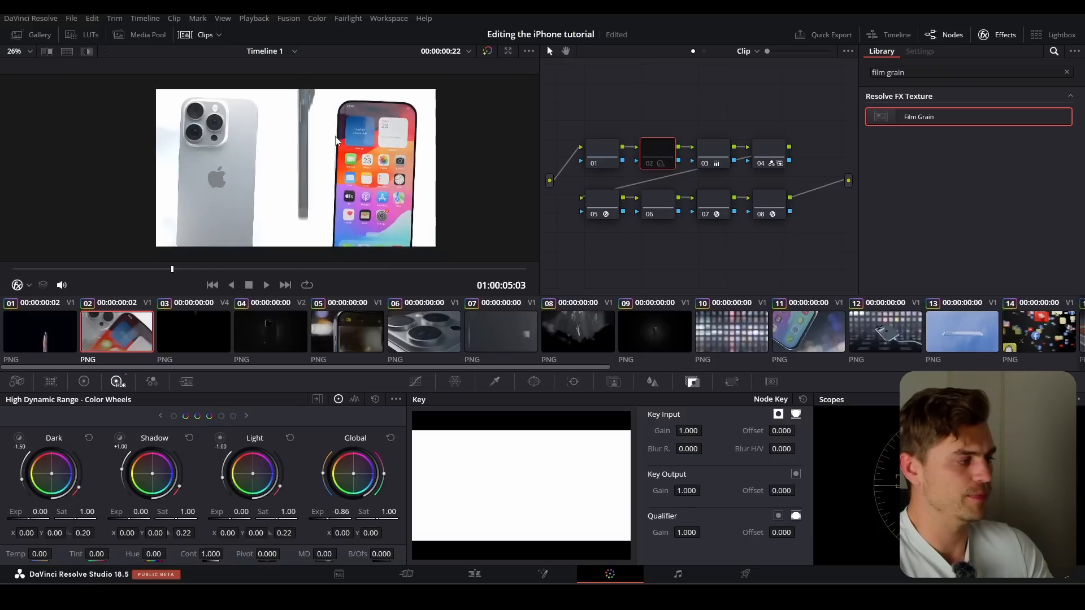
key(ctrl+d)
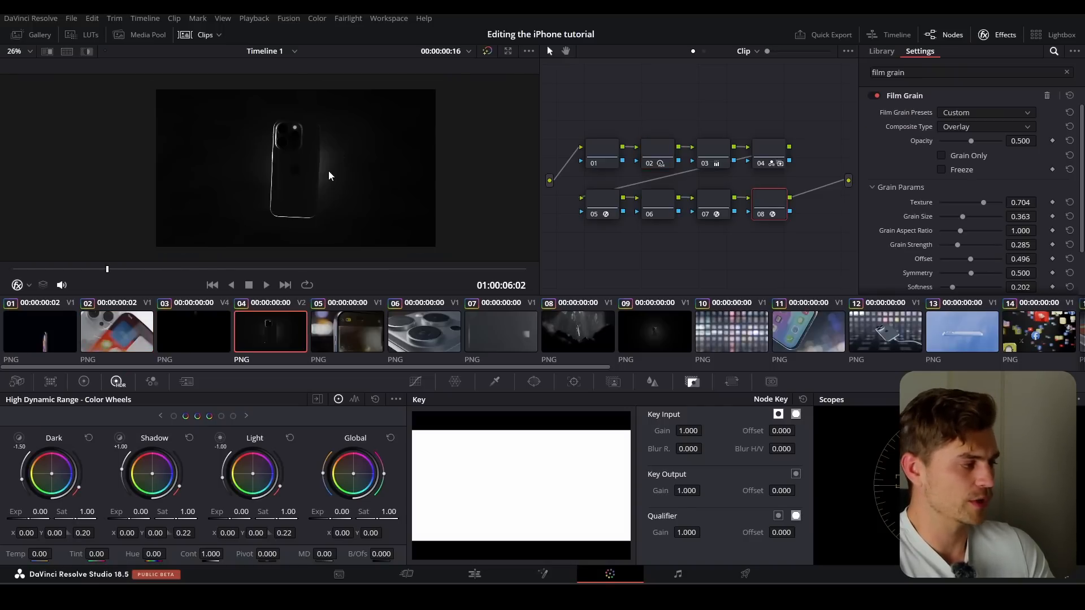
On clip 04, view the frame at 00:00:01:16 and set node 02's HDR Global exposure to 0.23.
scroll(344, 175, up, 4)
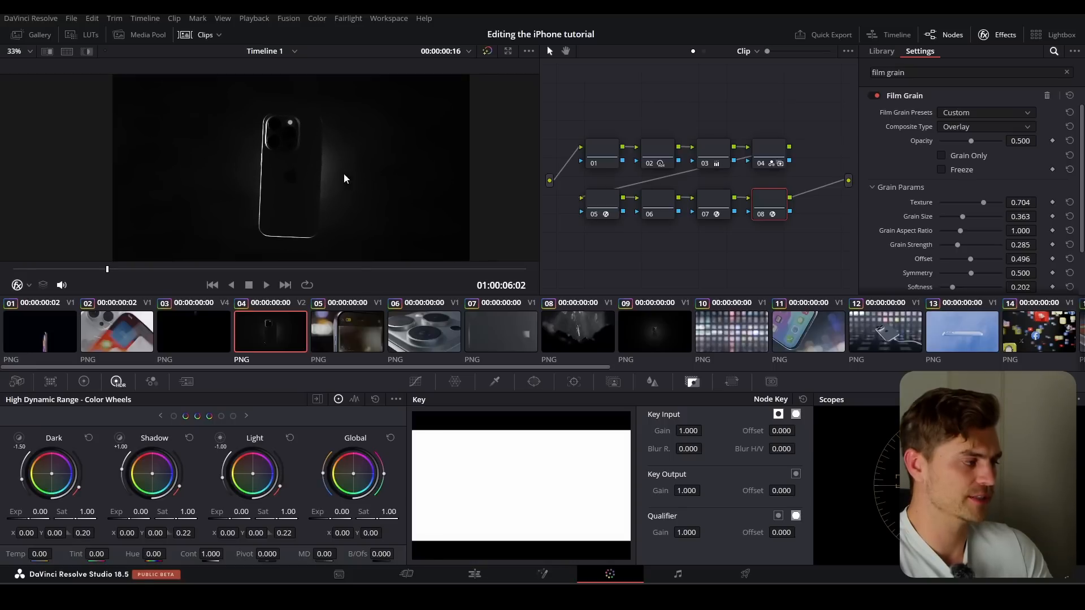
click(249, 269)
scroll(309, 177, down, 3)
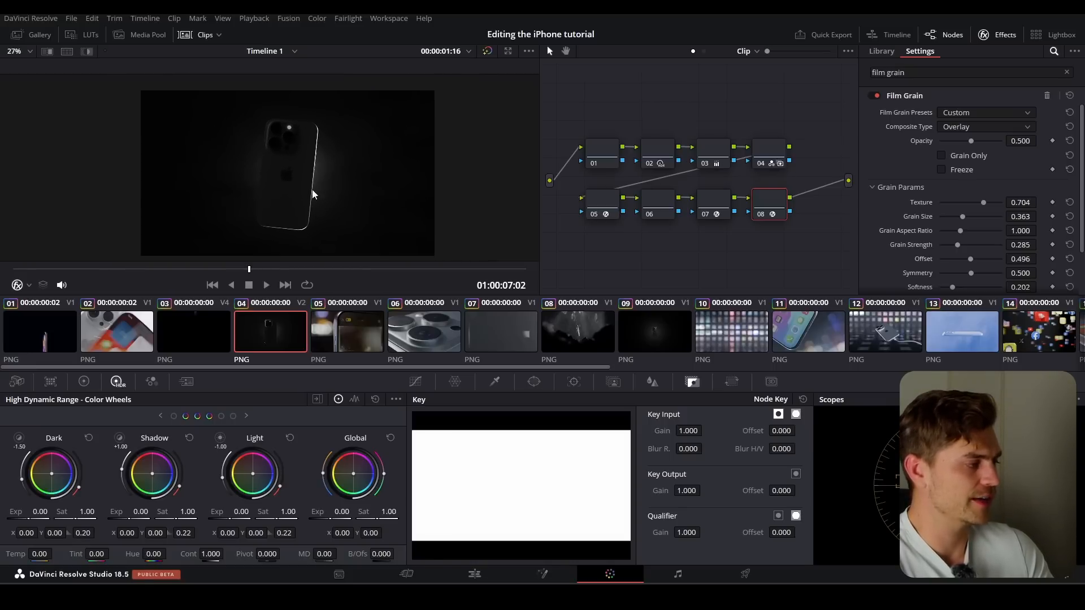
click(660, 159)
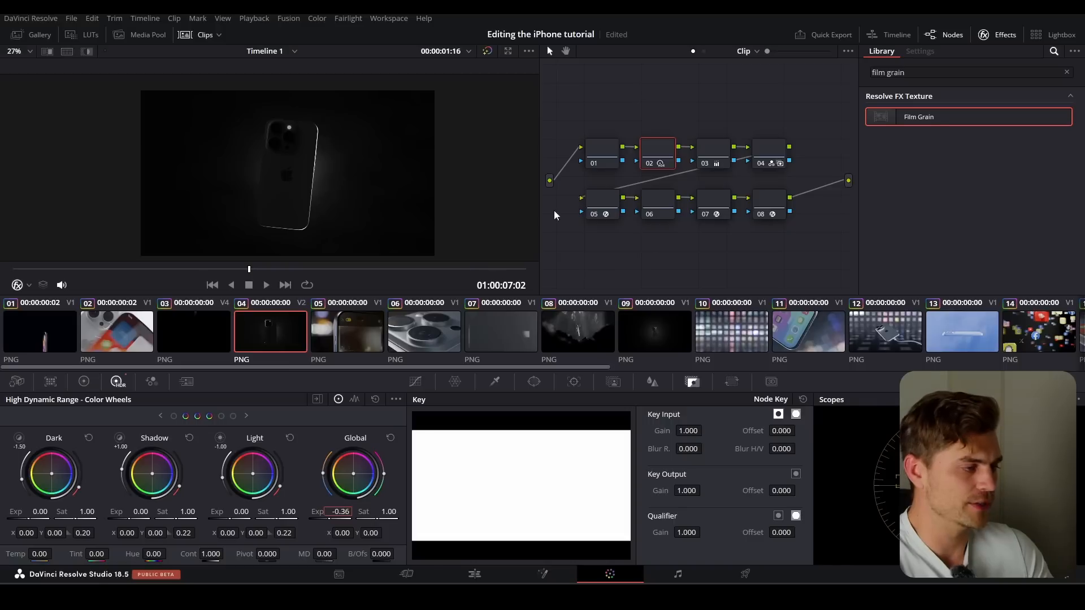
drag(342, 512, 349, 512)
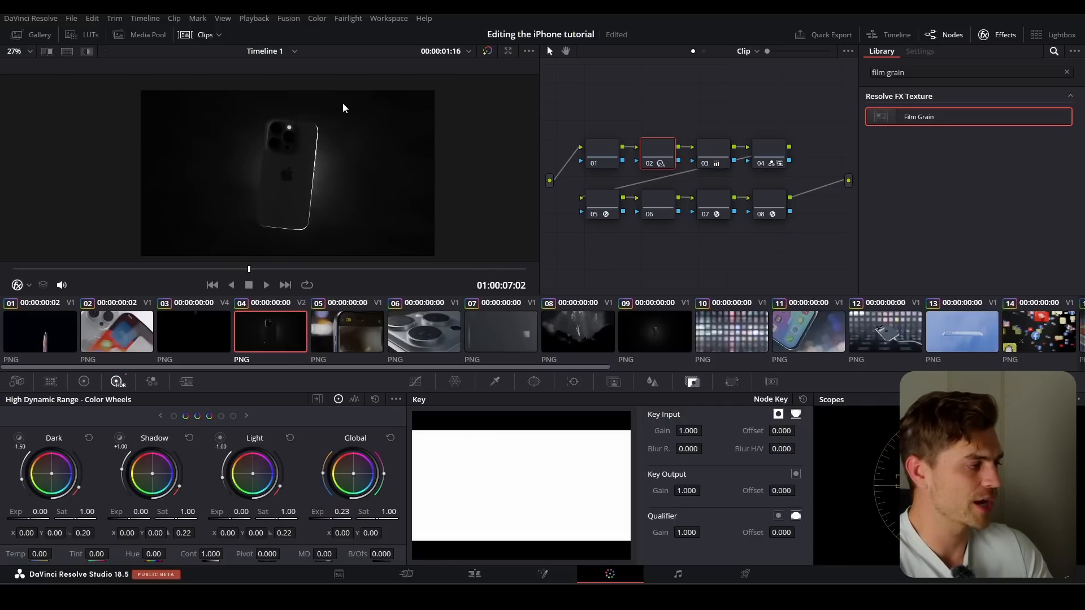
scroll(347, 157, up, 1)
On clip 04's node 03, set the primaries Gamma to -0.02 and Gain to 1.44.
click(719, 158)
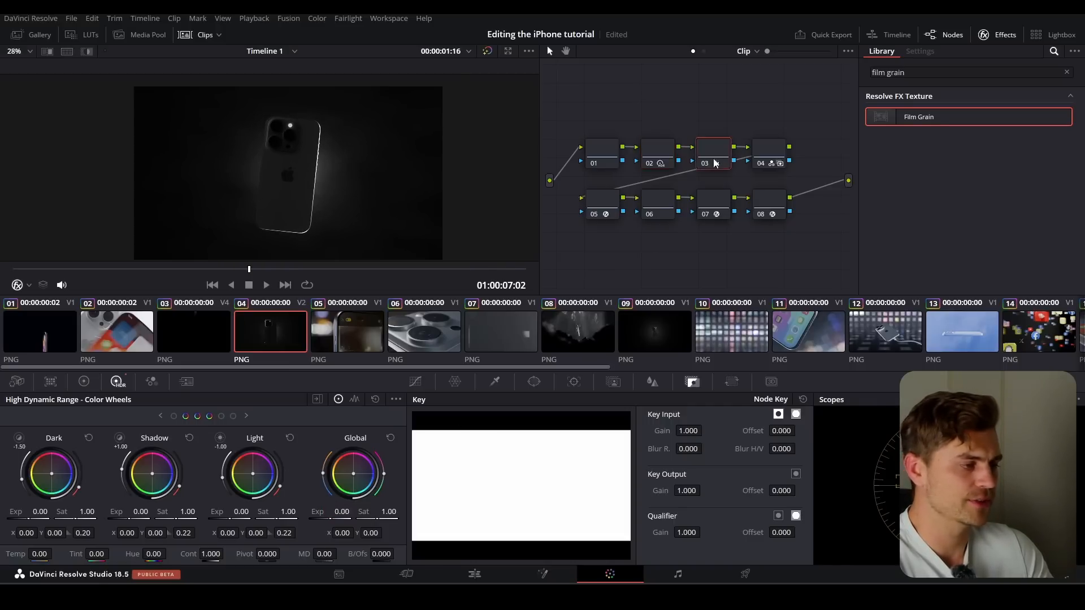
click(83, 381)
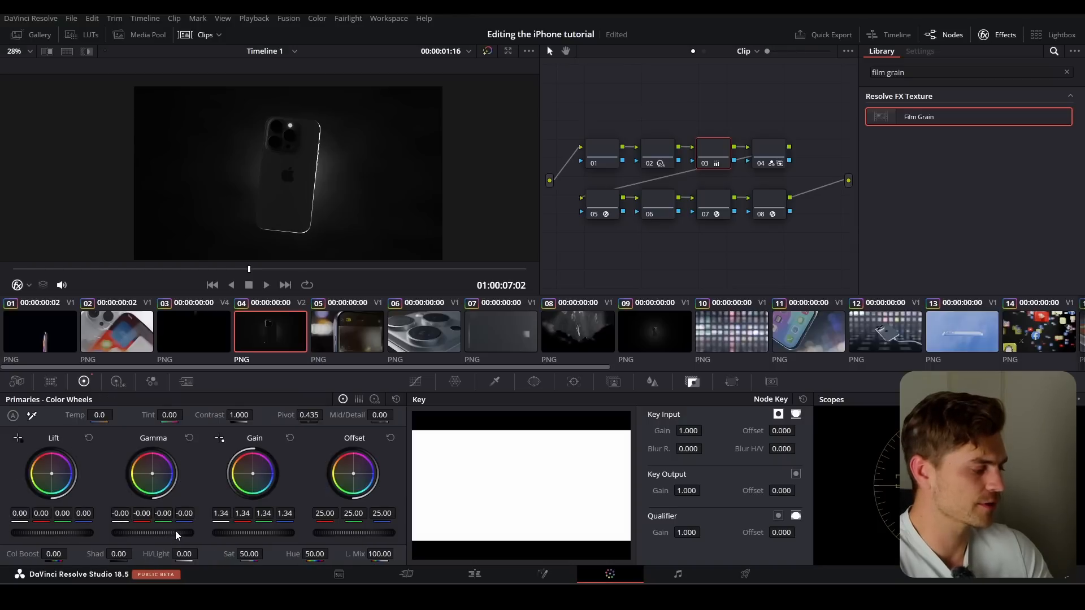
drag(152, 532, 147, 532)
drag(243, 533, 247, 533)
scroll(311, 247, down, 1)
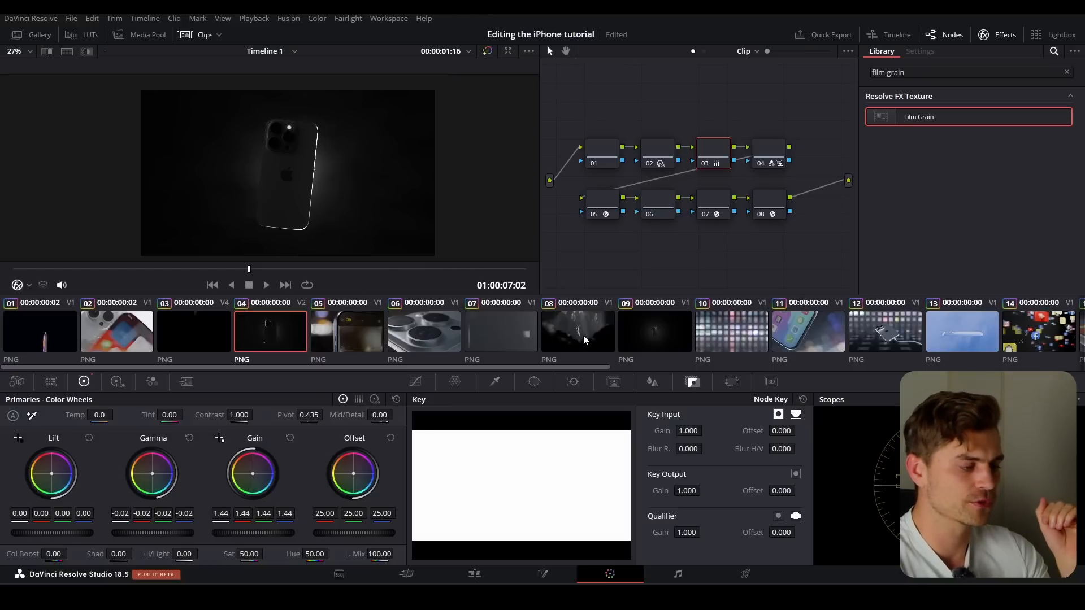
On clip 10's node 03, set the primaries Lift to -0.04 and Gamma to -0.09.
scroll(583, 335, right, 3)
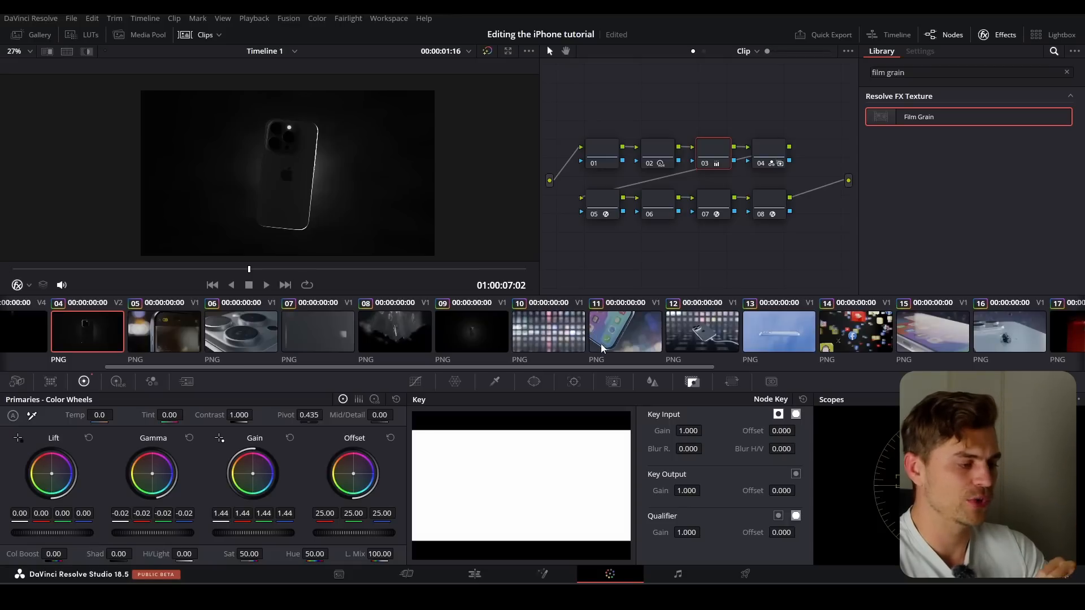
click(544, 333)
click(177, 270)
scroll(180, 249, down, 1)
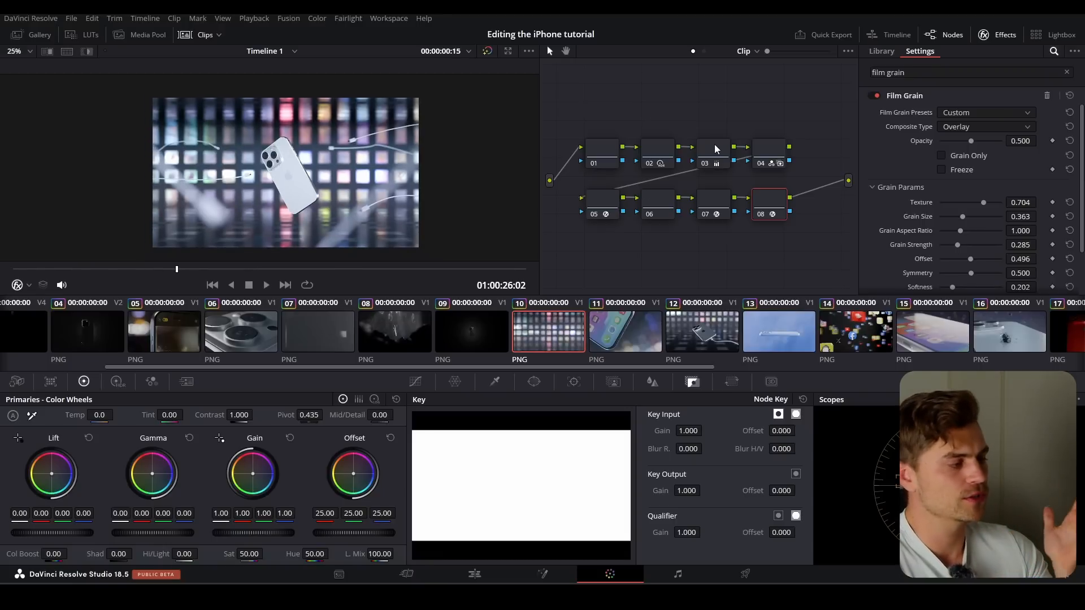
click(704, 168)
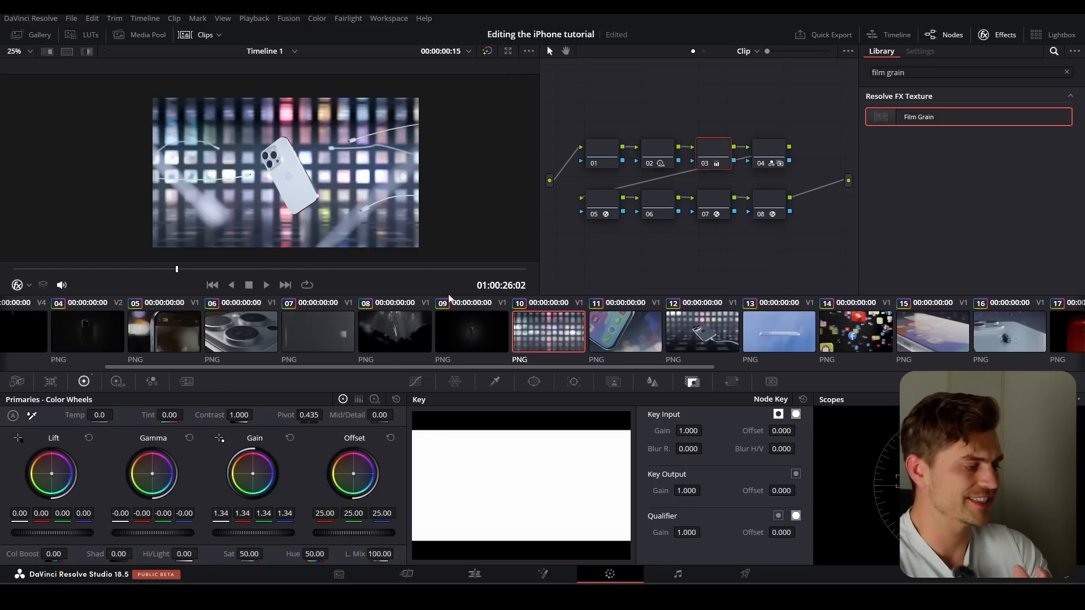
click(476, 342)
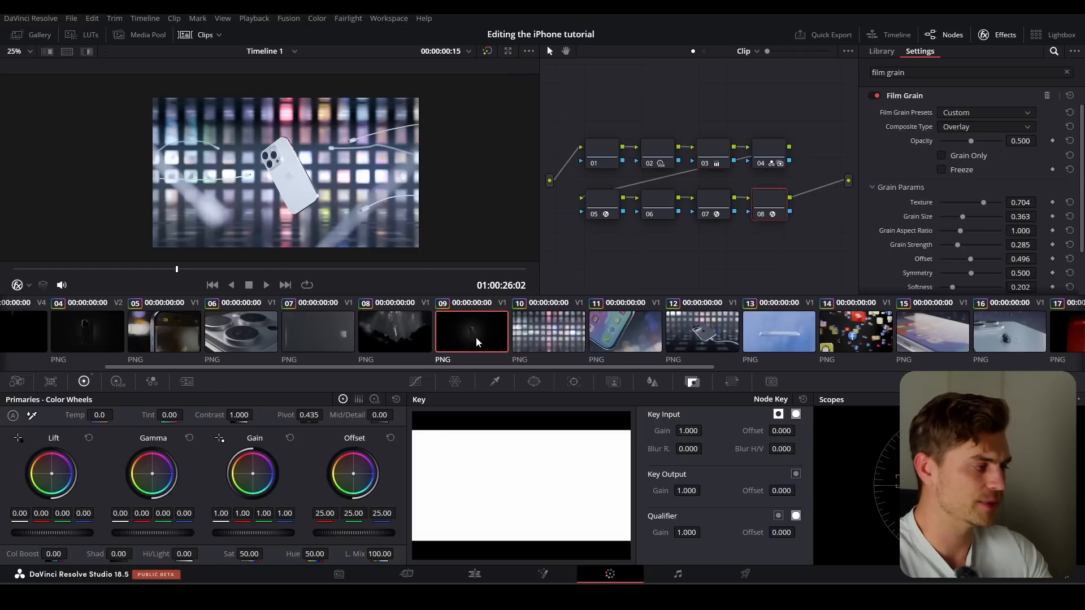
click(543, 339)
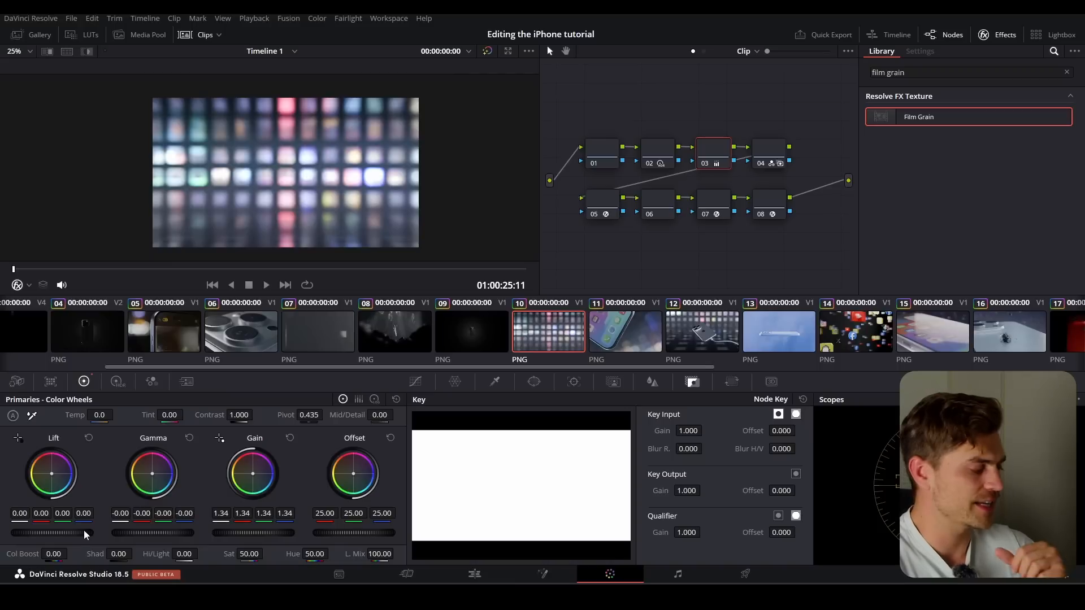
drag(52, 532, 43, 532)
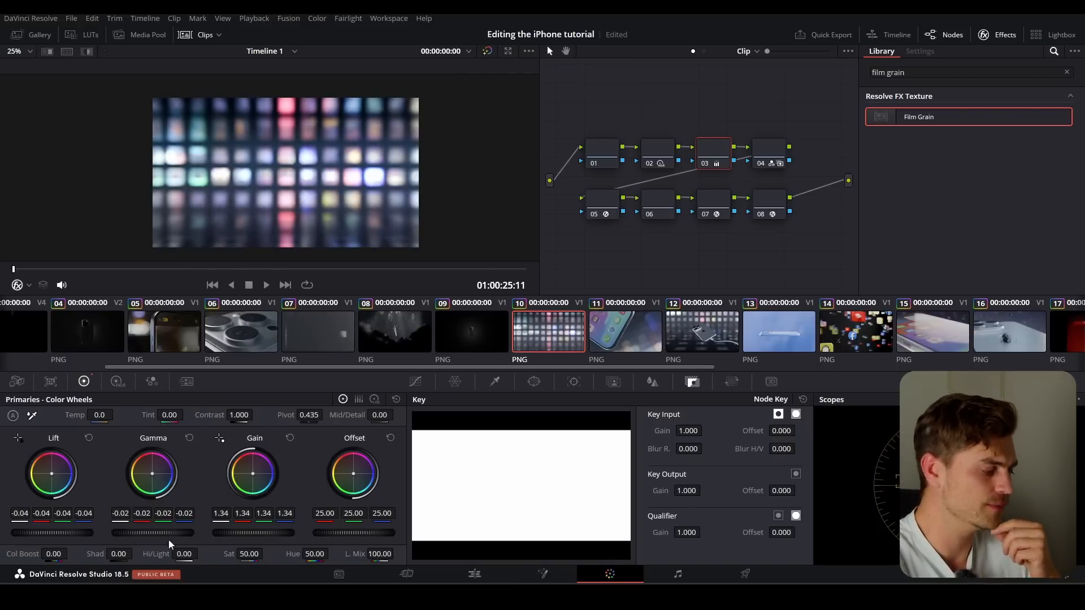
drag(148, 532, 139, 532)
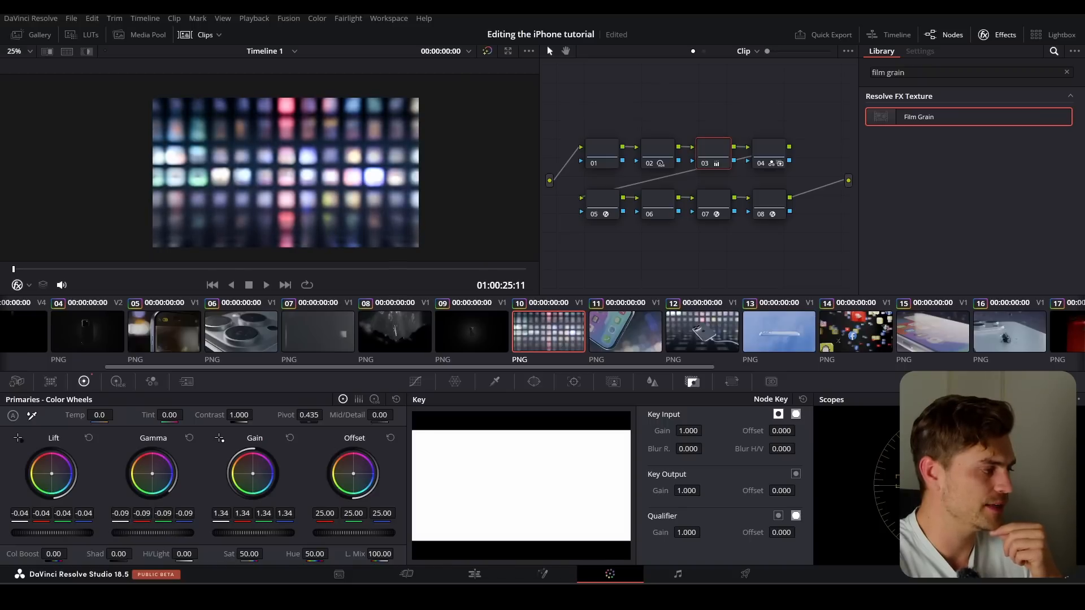
View clip 10 at 00:00:00:21, find the Glow effect in the library and apply it to node 06.
click(242, 269)
scroll(341, 163, up, 1)
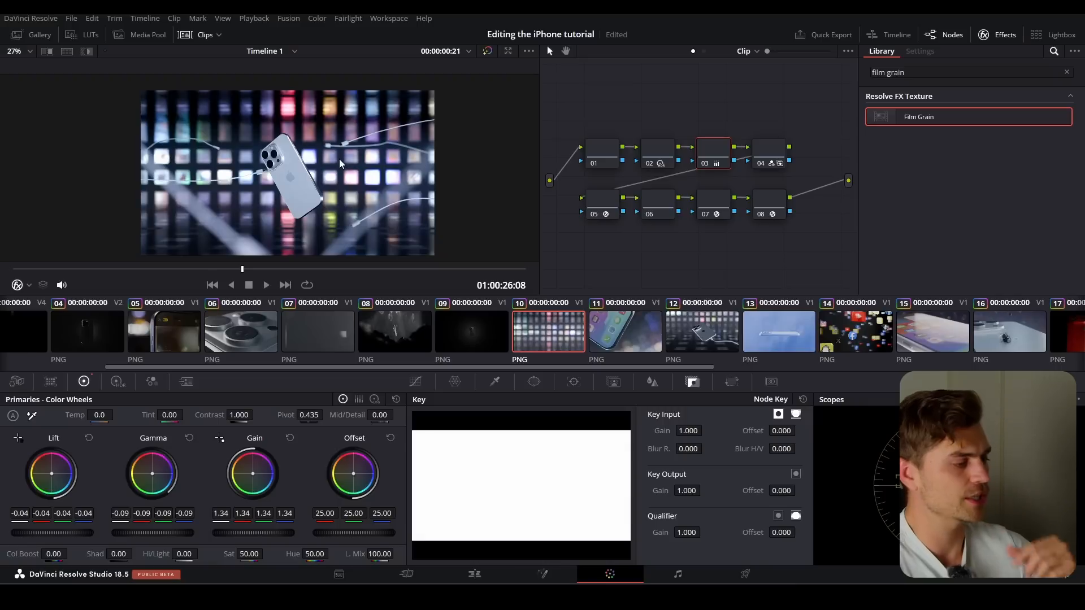
click(660, 197)
triple_click(893, 72)
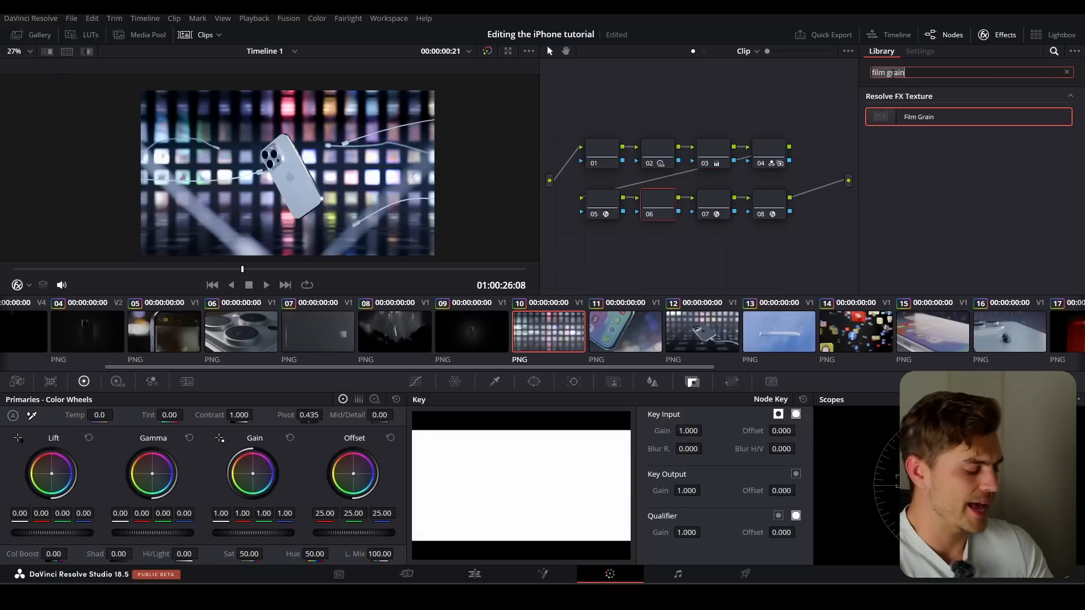
text(glow)
drag(904, 117, 659, 205)
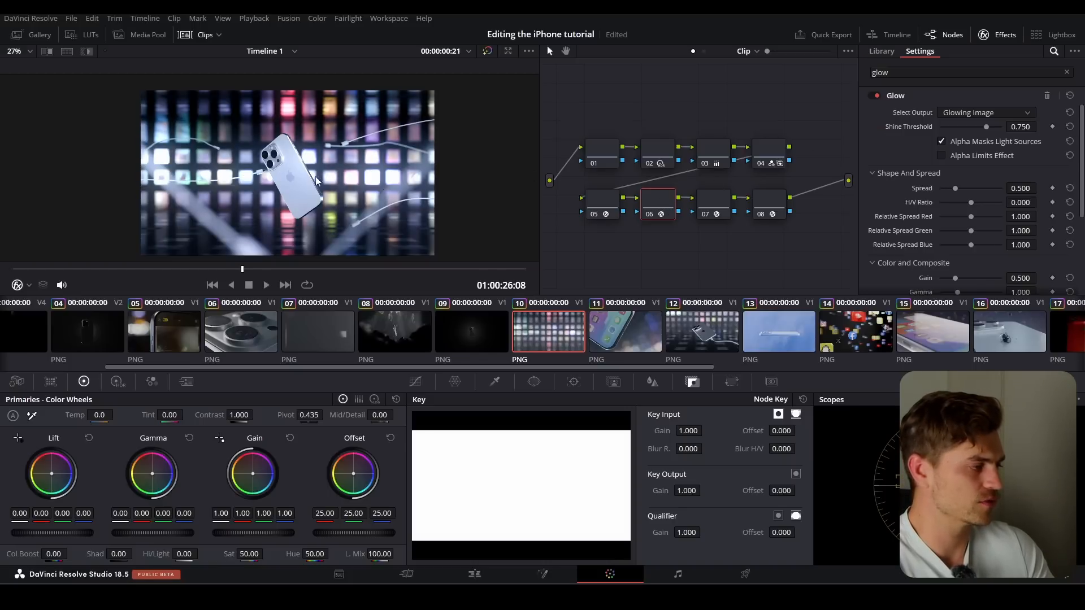
Set node 06's Glow Spread to 1.138, Shine Threshold to 0.734 and Global Blend to 0.275.
drag(954, 188, 985, 188)
click(986, 128)
mouse_move(985, 127)
mouse_down()
mouse_move(958, 134)
mouse_move(987, 136)
mouse_up()
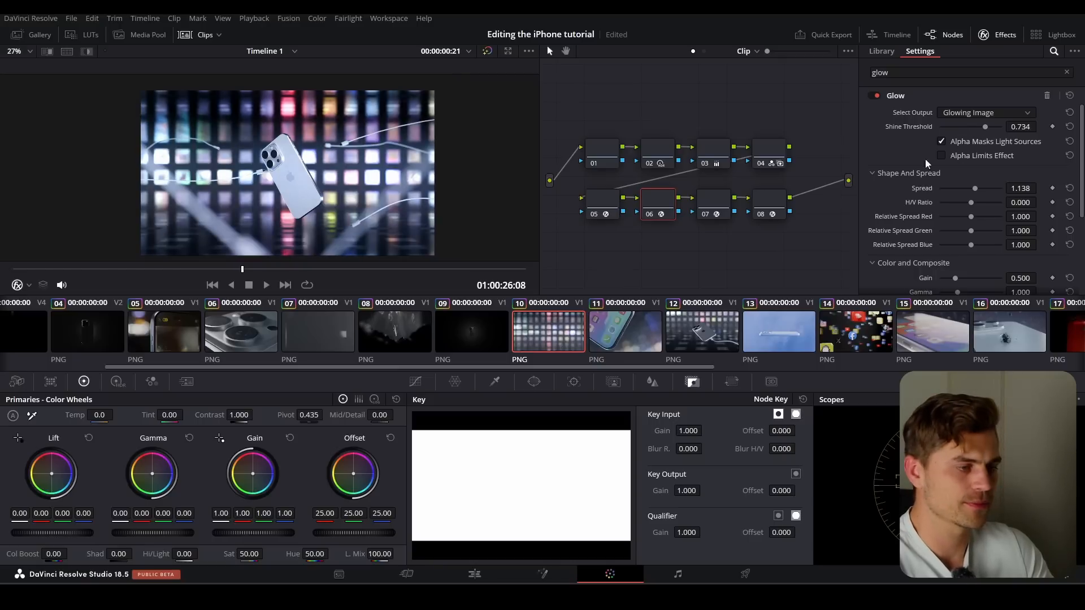
scroll(912, 161, down, 5)
click(874, 283)
drag(995, 286, 957, 285)
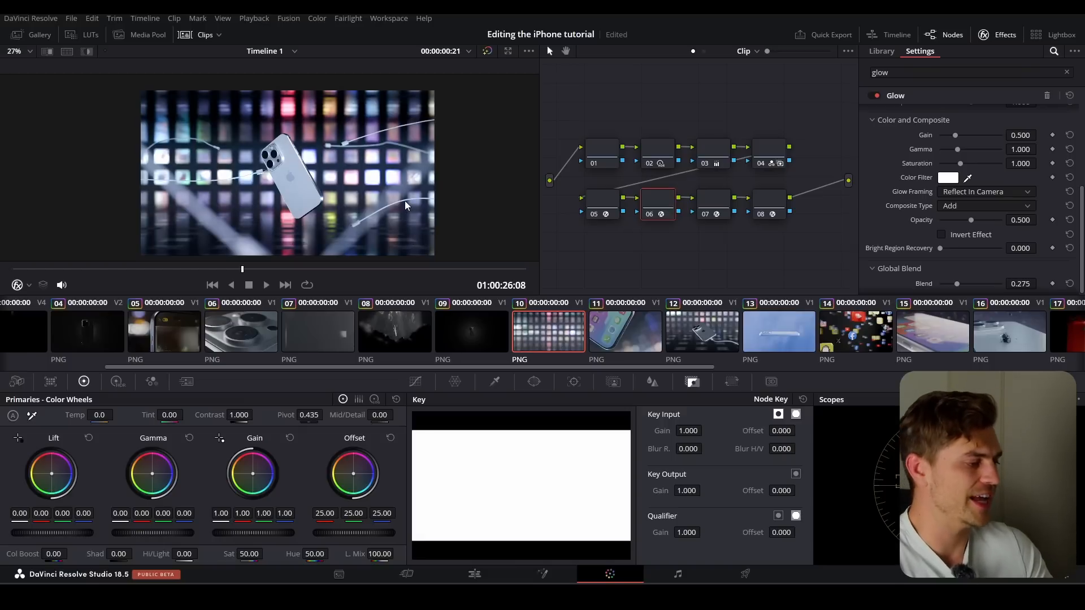
On clip 13's node 02, set the HDR Global exposure to -0.59.
scroll(611, 339, down, 2)
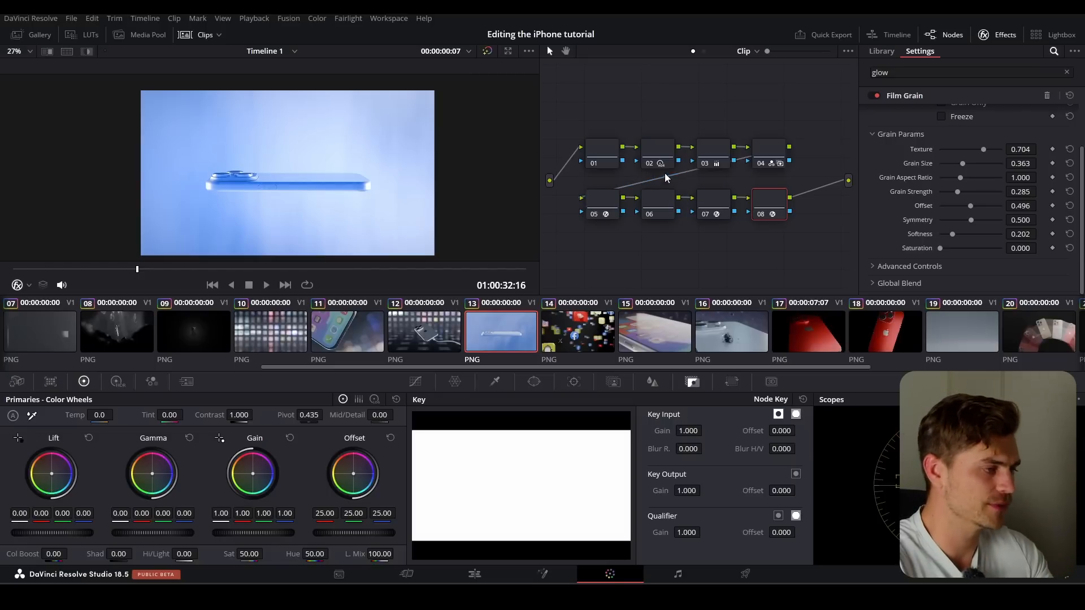
click(661, 157)
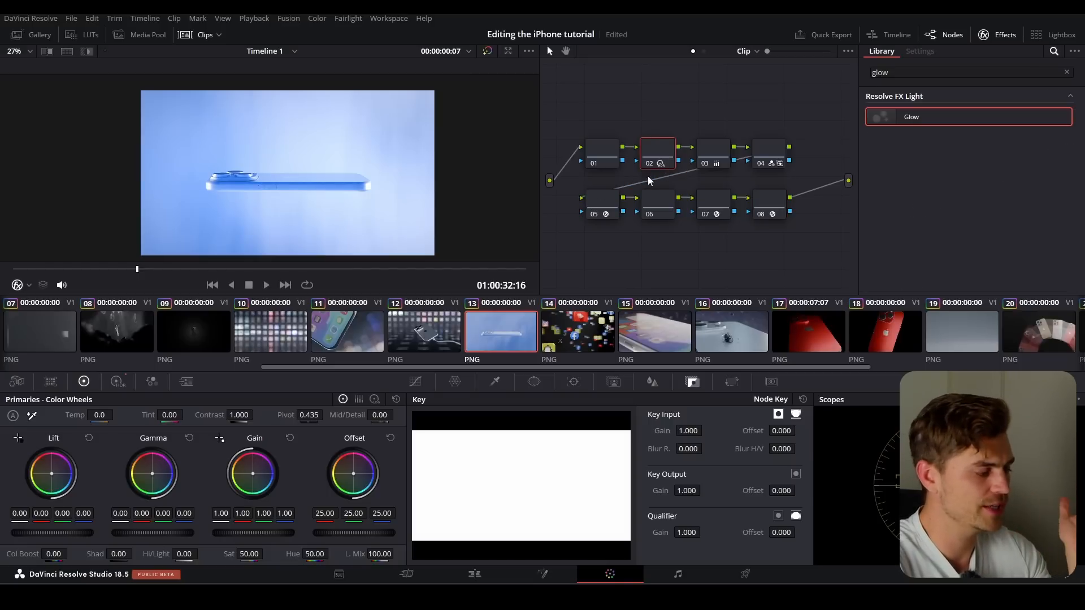
click(116, 382)
drag(342, 512, 300, 512)
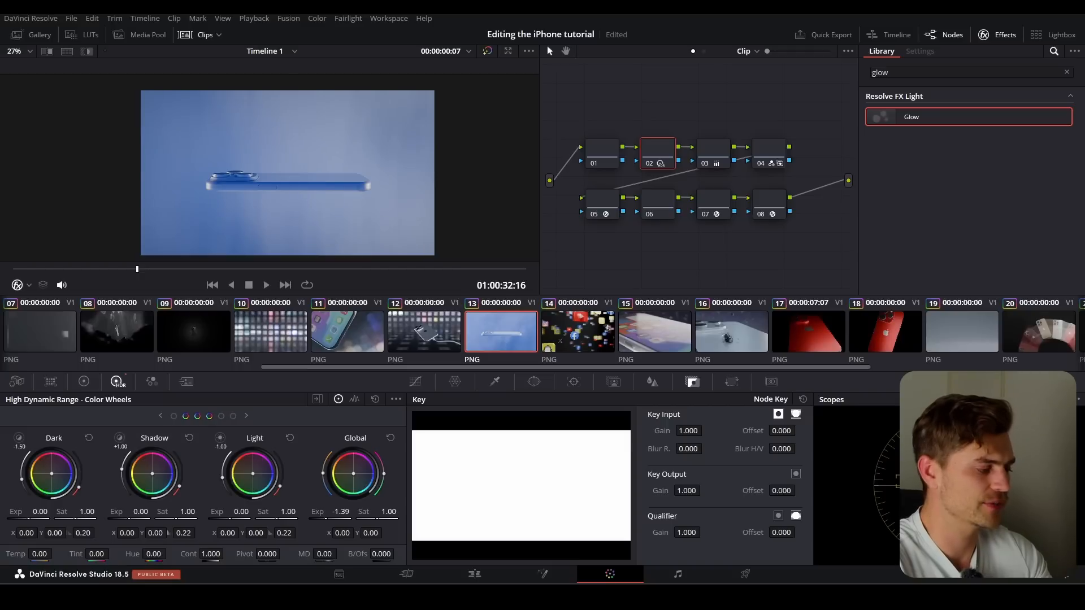
drag(301, 512, 345, 511)
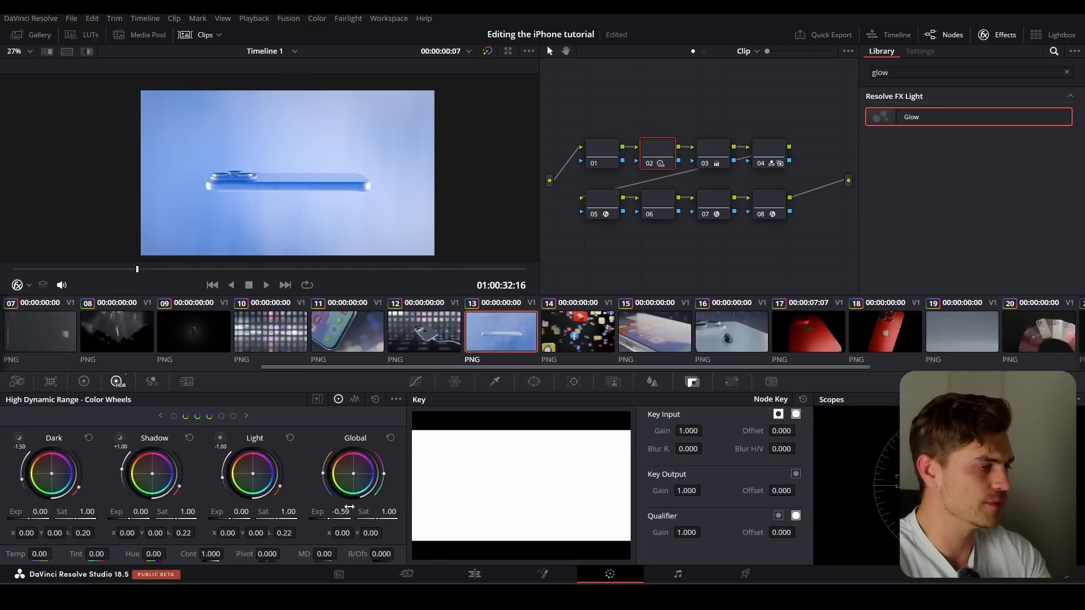
Move nodes 07 and 08 apart from node 06 and insert a new serial node before the Vignette node.
click(714, 154)
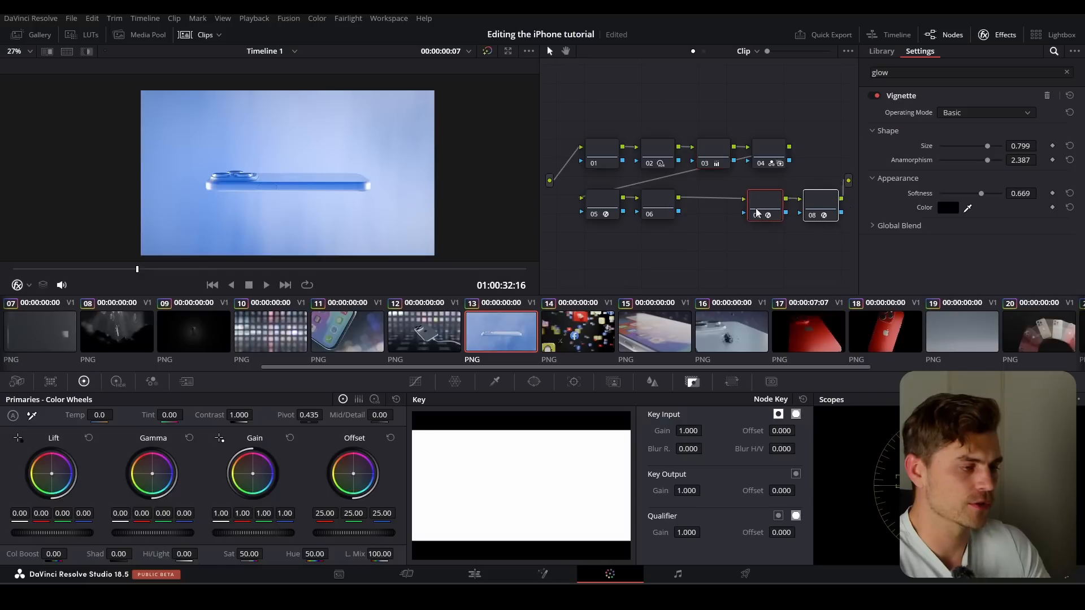
drag(763, 206, 756, 206)
click(786, 229)
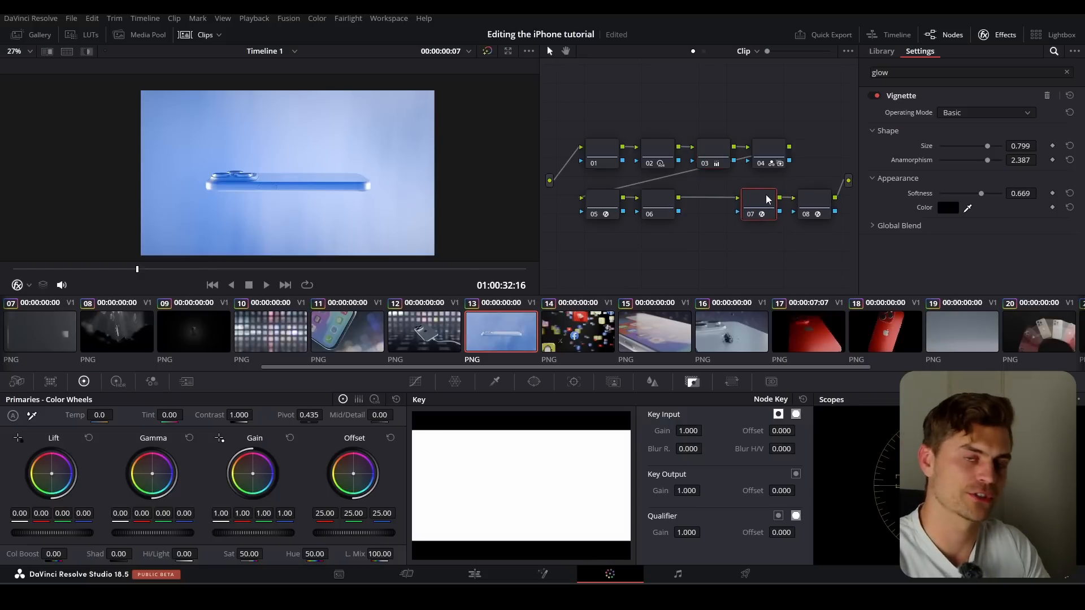
key(shift+s)
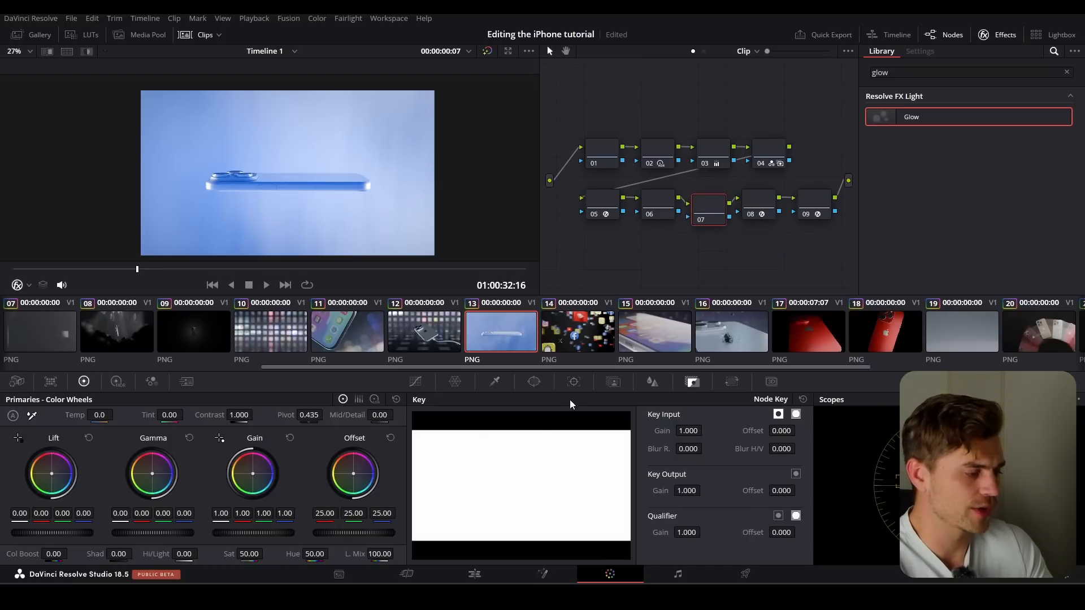
On the new node 07, desaturate the blues in Hue Vs Sat with a point at input hue 112.82, saturation 0.52.
click(415, 382)
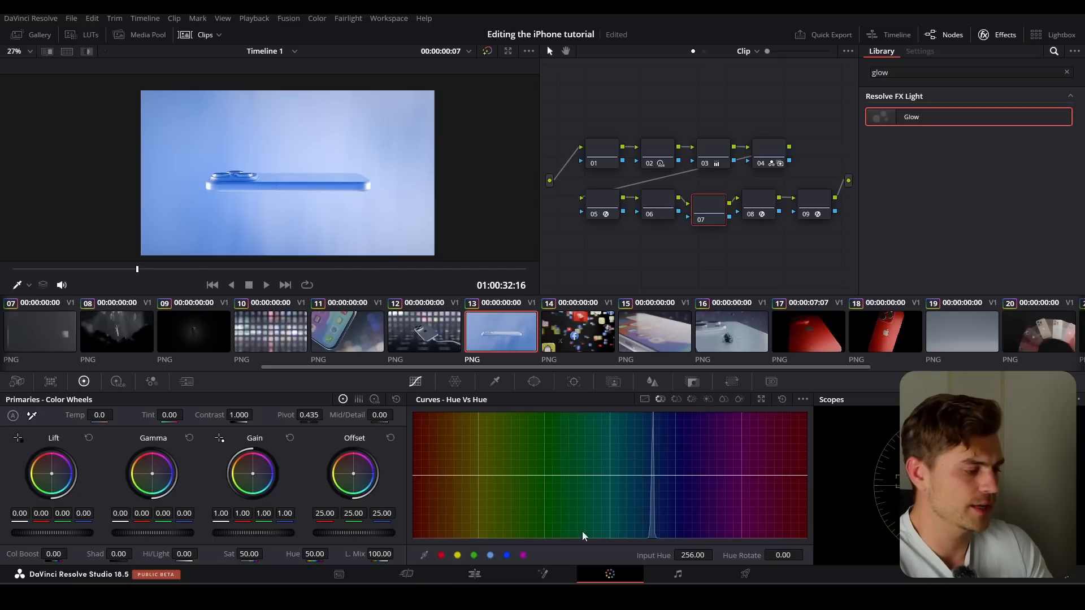
click(676, 398)
click(490, 555)
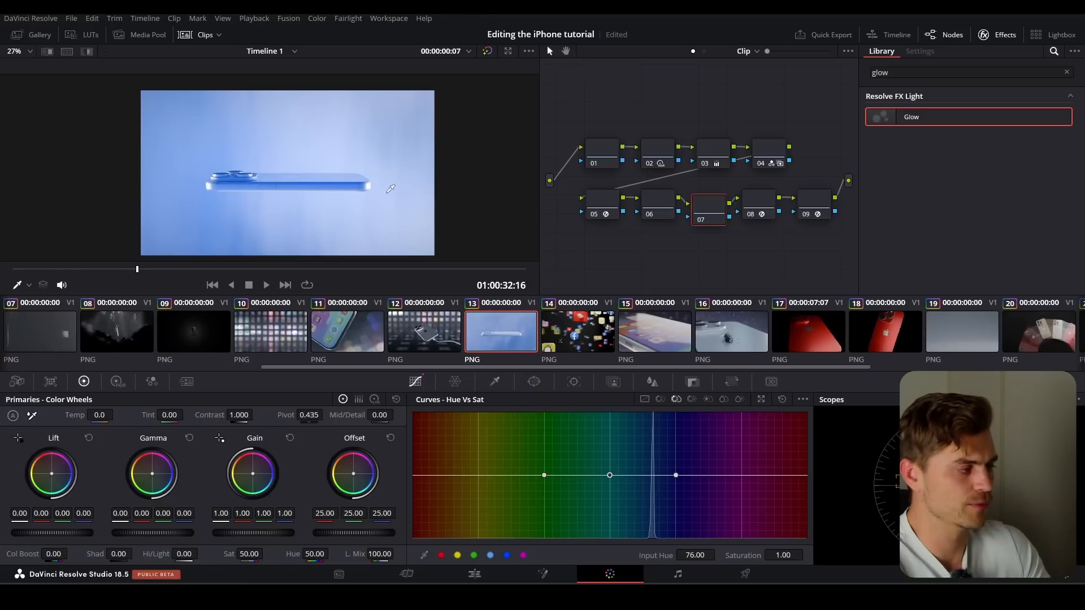
drag(609, 475, 651, 507)
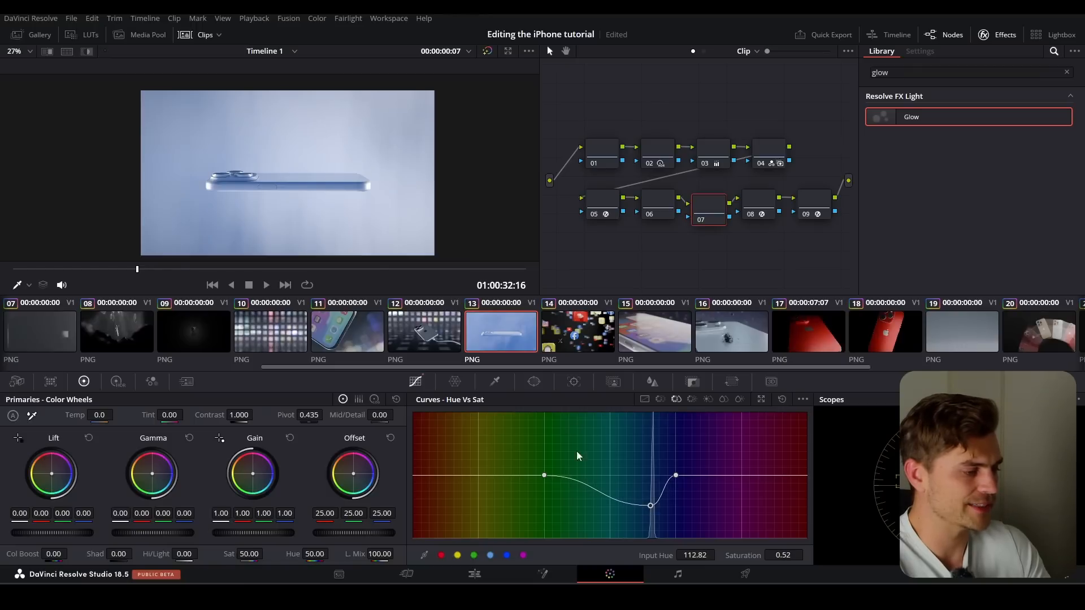
Darken node 07's blues in Hue Vs Lum at hue 111.79 to gain 0.28, and lower the Hue Vs Sat point to 0.23 at hue 115.40.
click(691, 399)
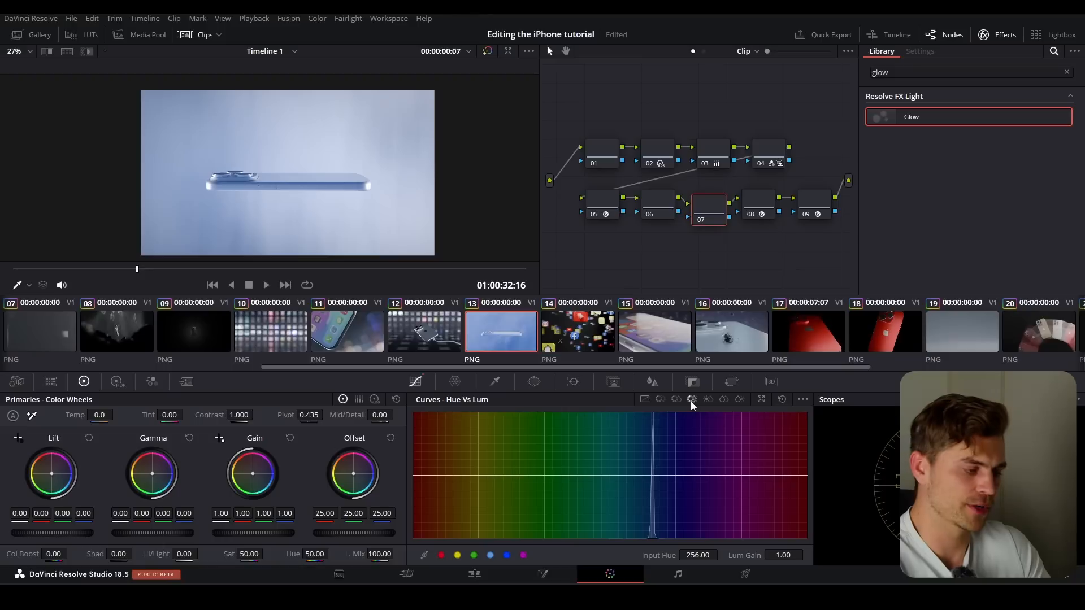
click(490, 555)
drag(609, 475, 651, 520)
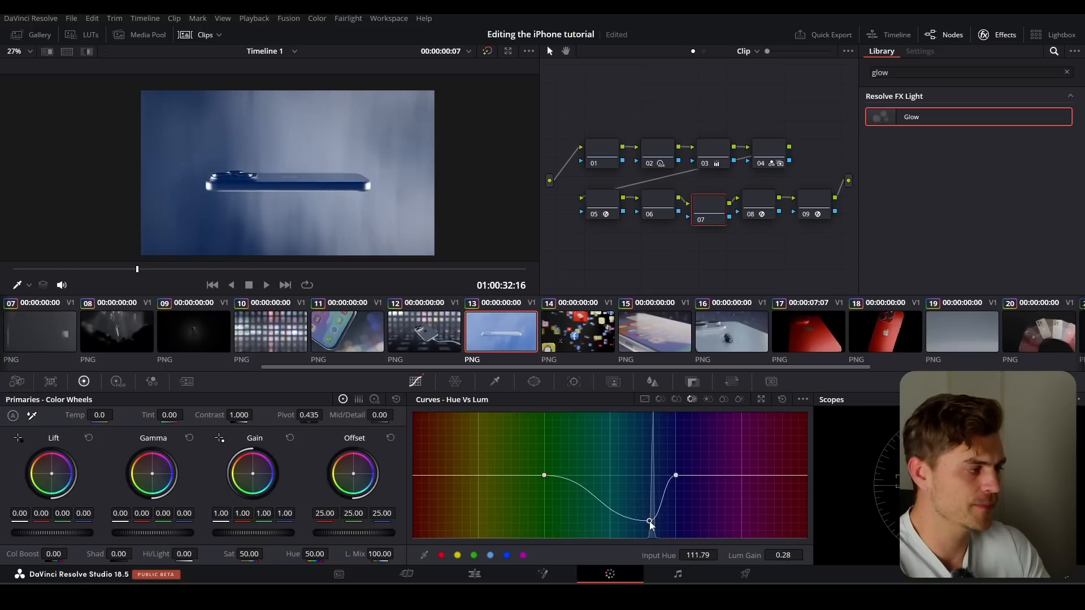
drag(675, 475, 687, 477)
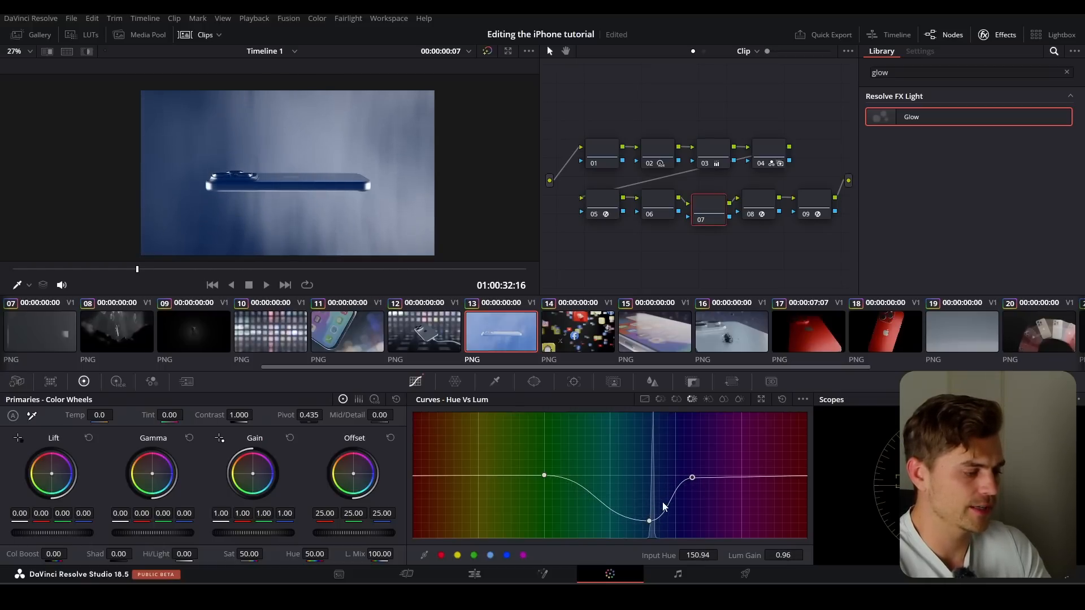
drag(649, 521, 655, 523)
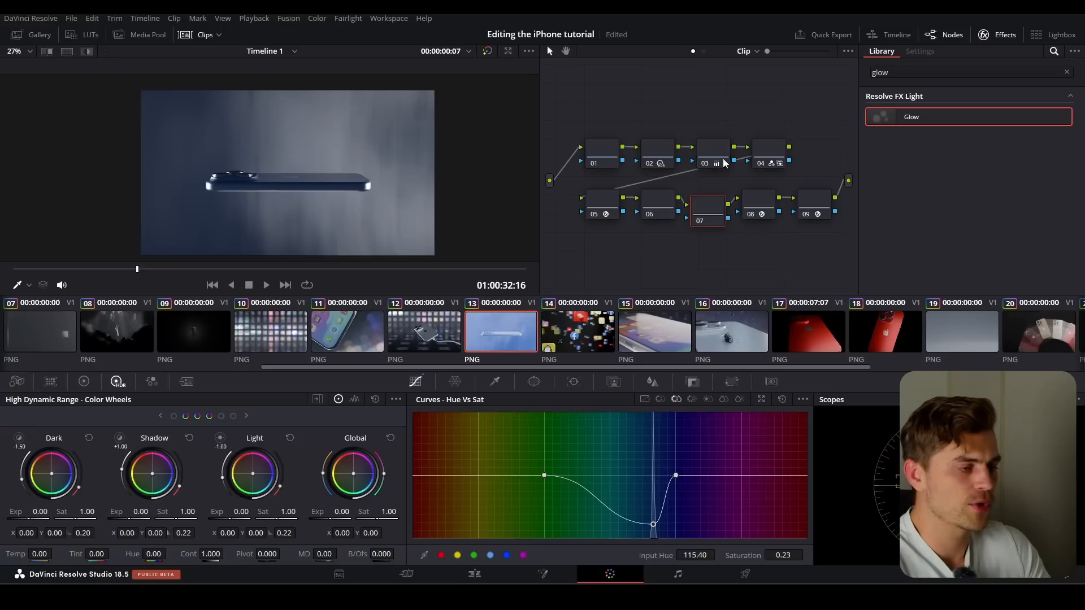
Insert a serial node between nodes 03 and 04 and set its Contrast to 1.312 and Pivot to 0.333.
drag(726, 164, 795, 158)
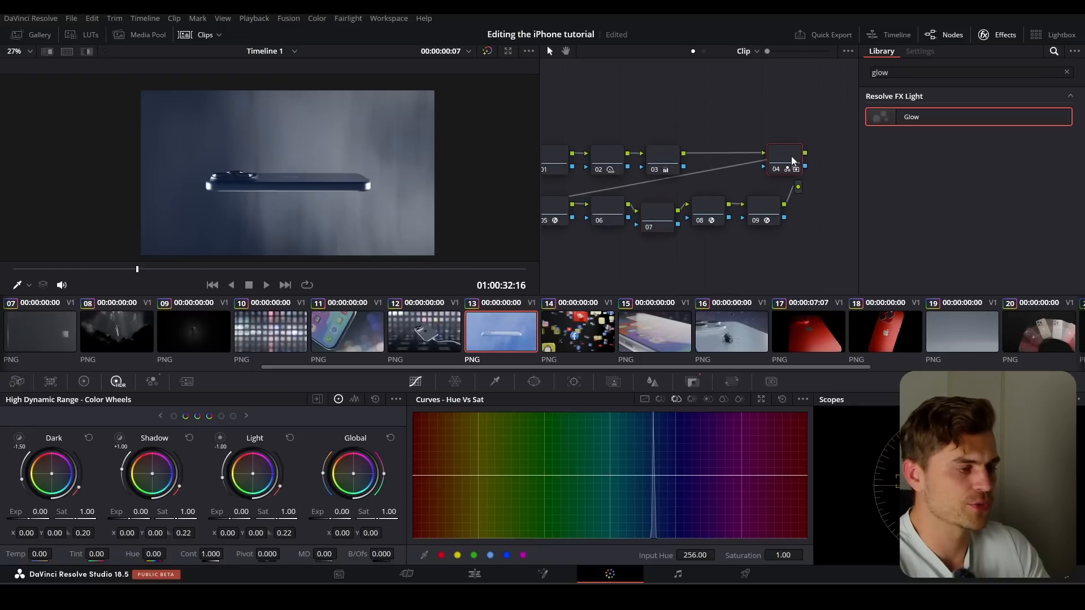
key(shift+s)
drag(796, 248, 731, 137)
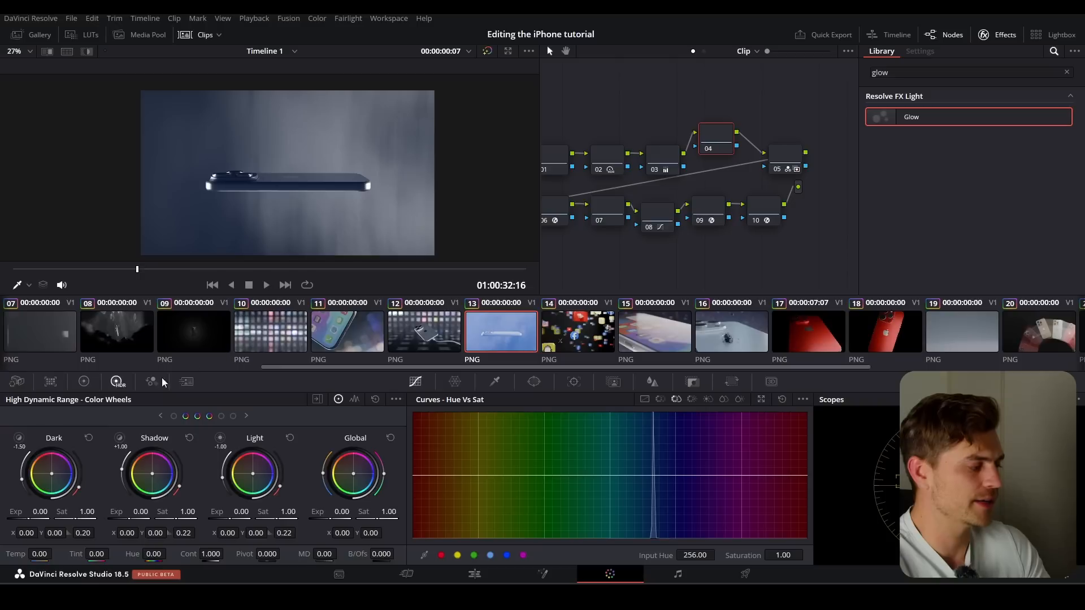
click(83, 382)
drag(232, 415, 303, 414)
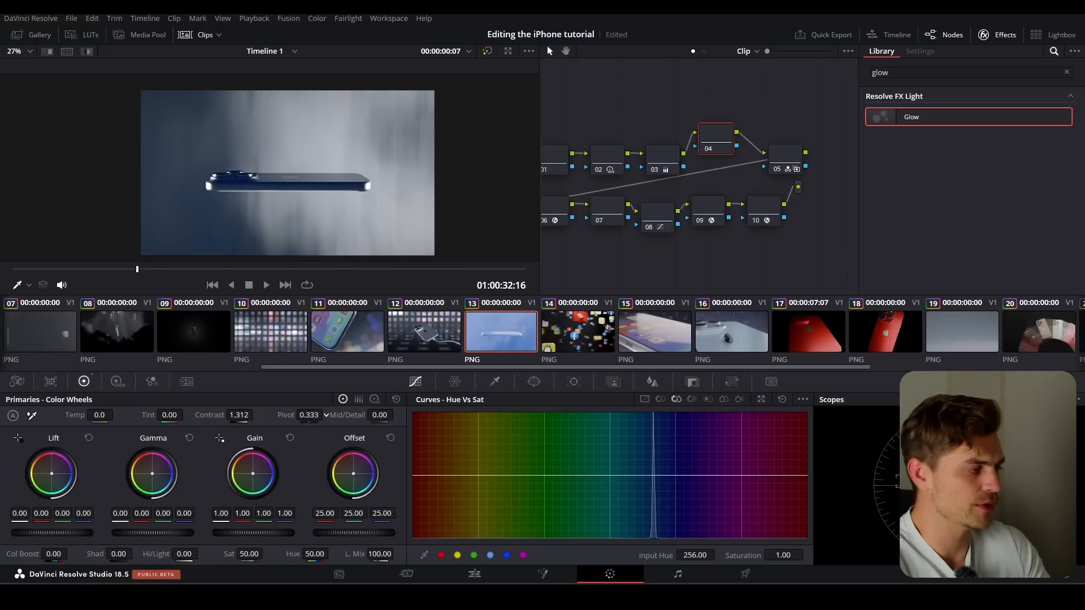
Widen node 08's Hue Vs Sat dip, setting its low point to hue 121.58 and saturation 0.10, and play the clip briefly.
drag(719, 180, 760, 167)
click(695, 199)
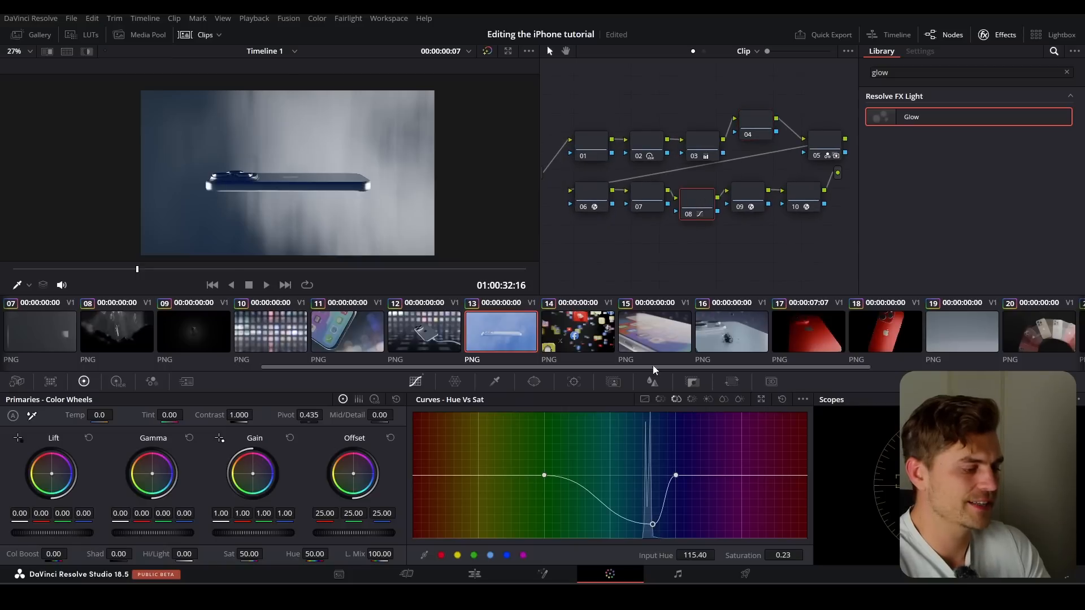
drag(652, 524, 649, 525)
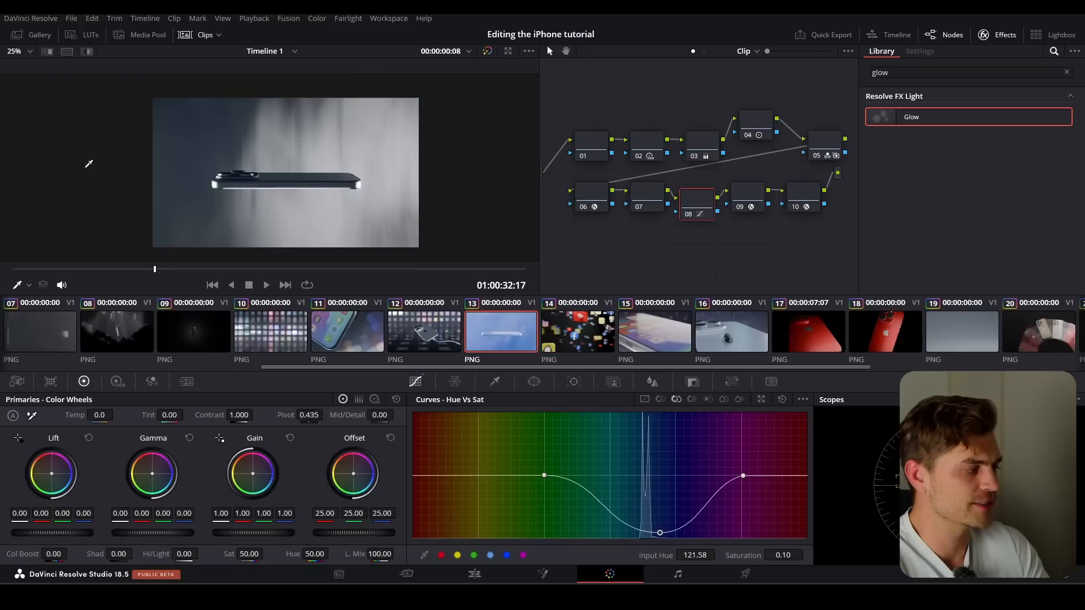
key(space)
key(space)
Switch to the Edit page and play the timeline from about 01:00:31 to review the graded clips.
click(475, 574)
click(906, 314)
key(space)
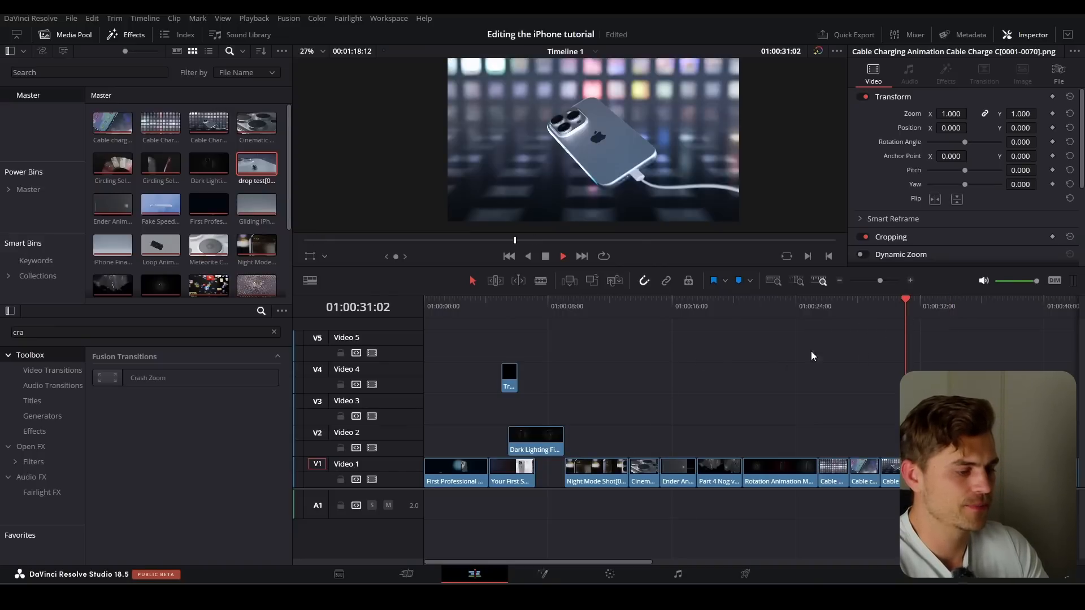
Play through the Fake Speed iPhone and Social Media clips on the timeline to review their grades.
scroll(720, 354, right, 5)
click(703, 315)
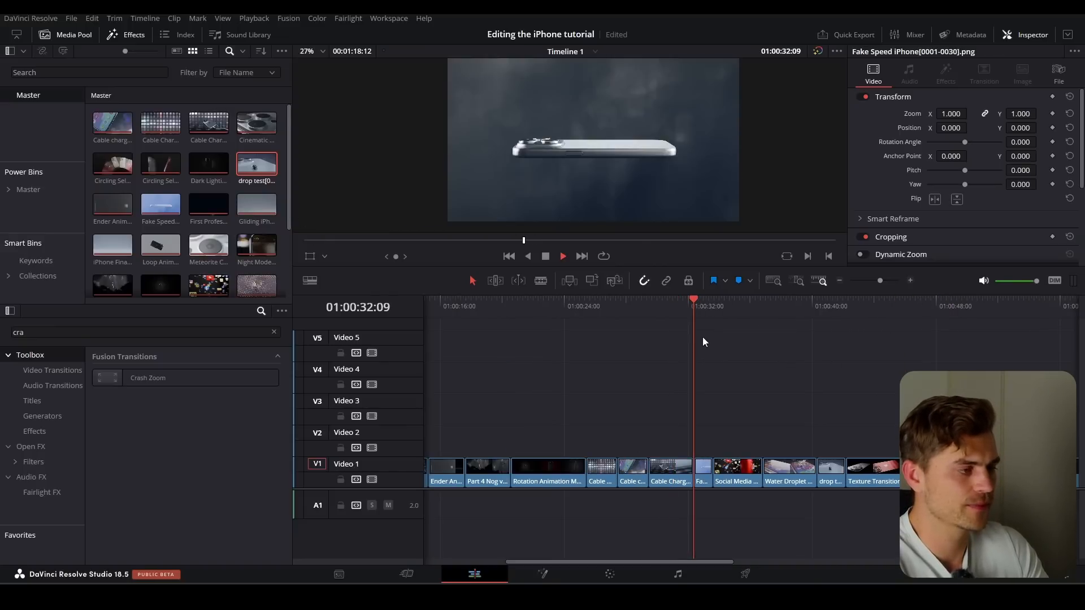
key(space)
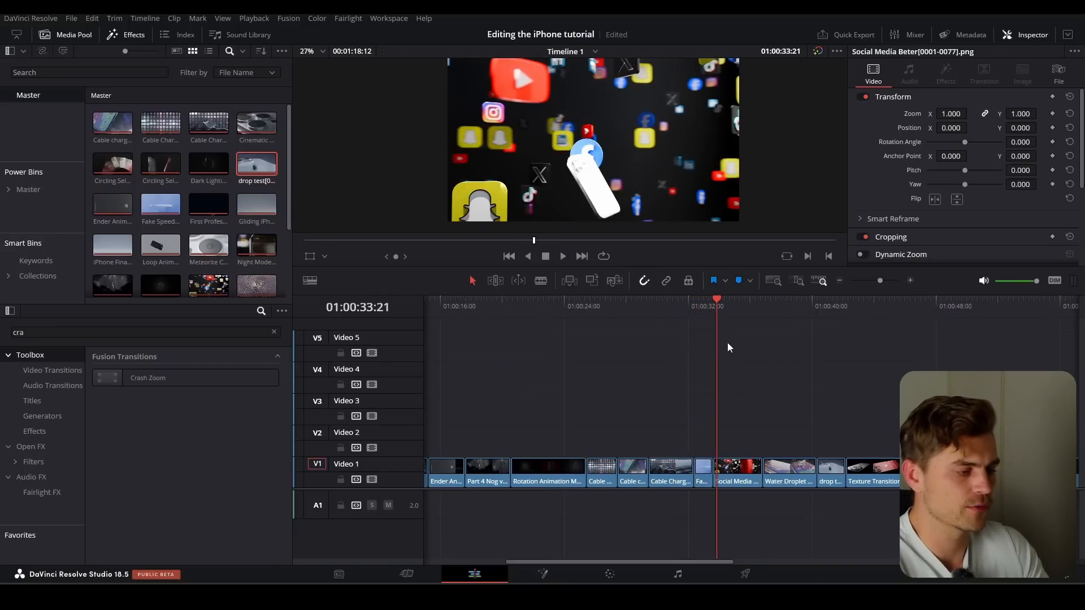
key(space)
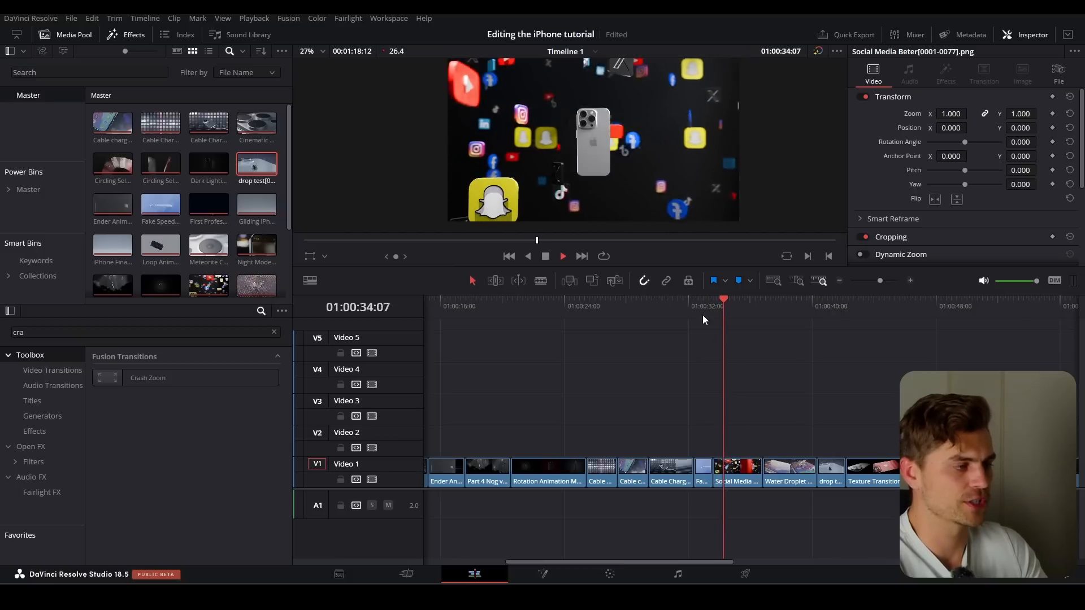
key(space)
click(729, 469)
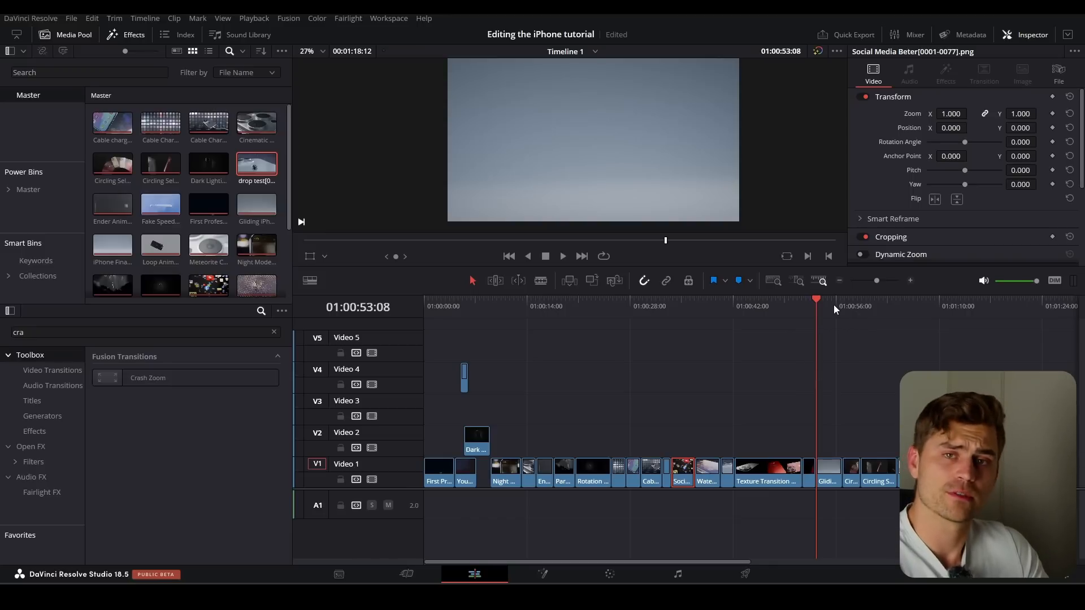
Mark the export range from the timeline's start at 01:00:00:00 to its last frame at 01:01:18:11.
key(Down)
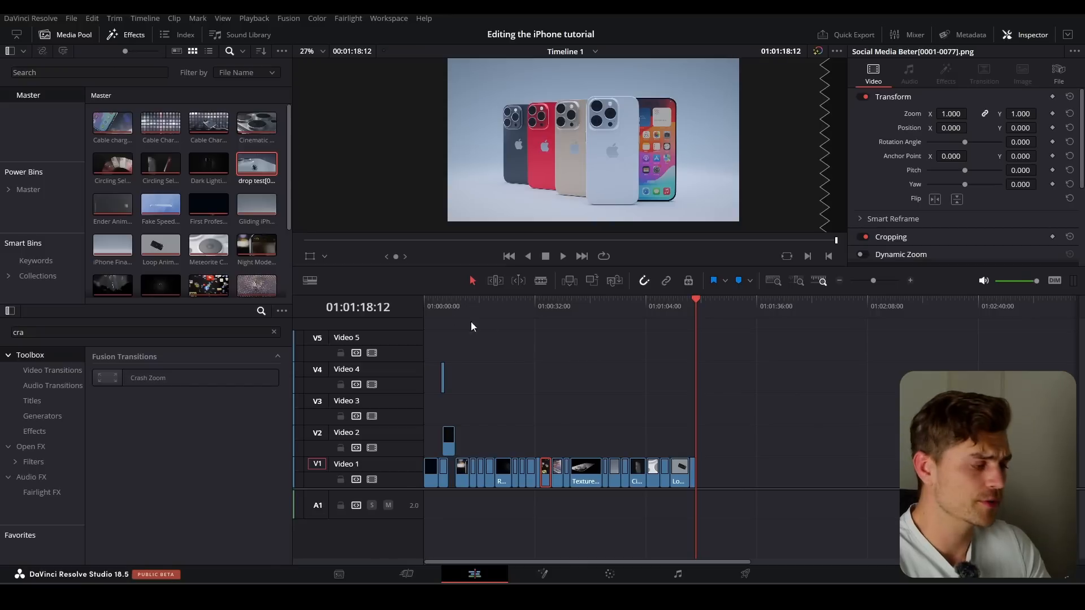
key(Home)
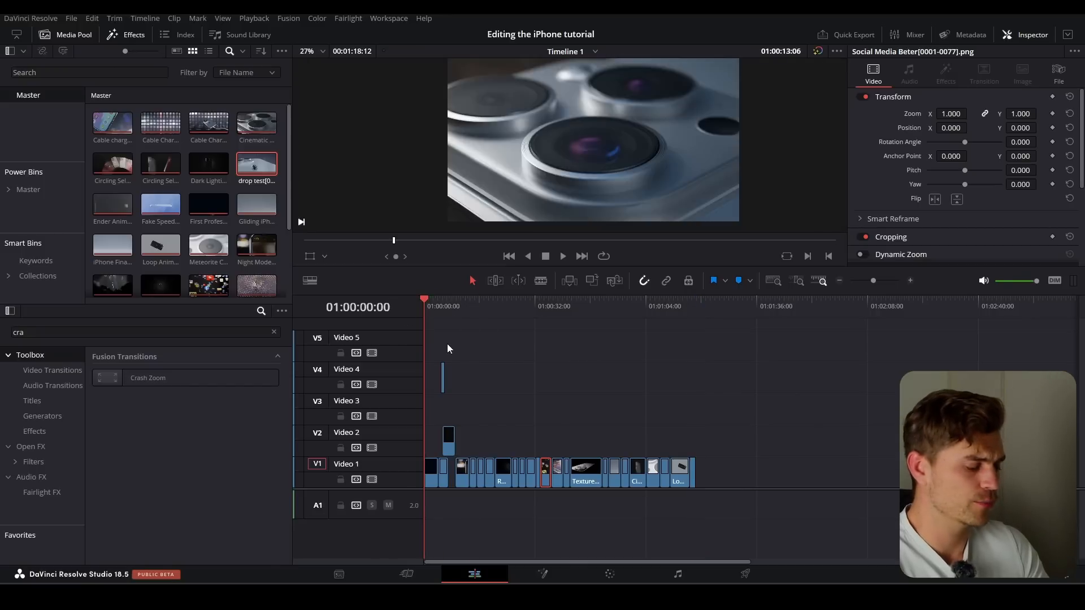
drag(425, 306, 400, 314)
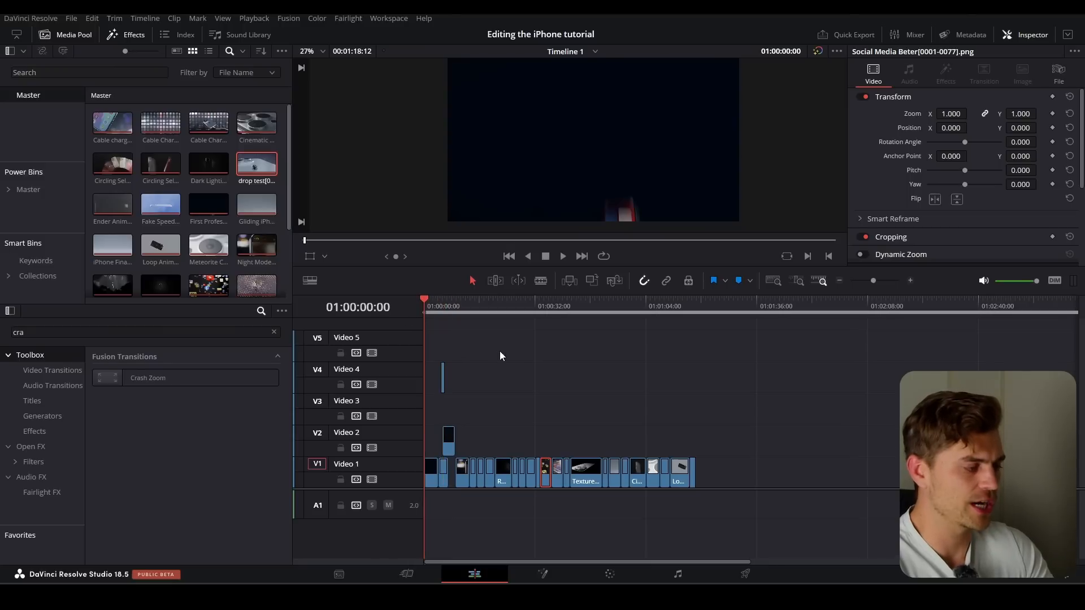
drag(690, 308, 698, 309)
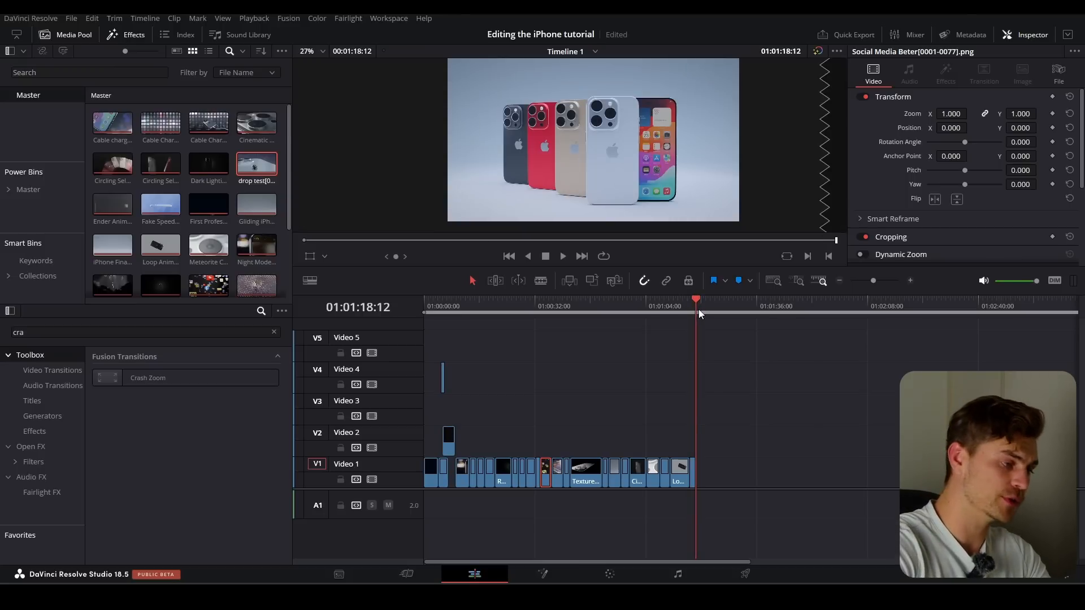
key(Left)
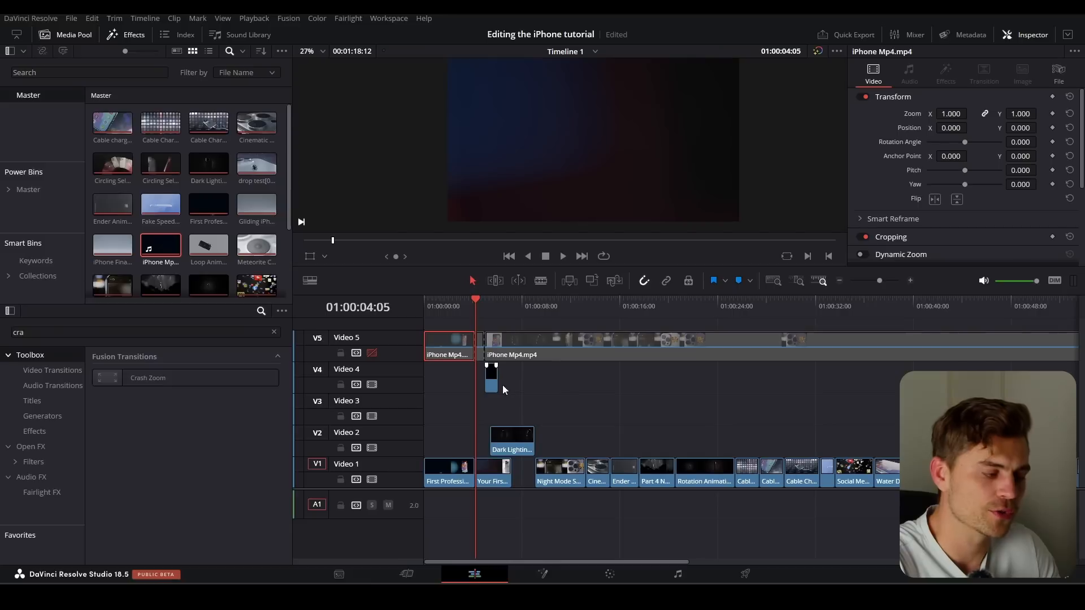
Move the Transition test clip from Video 4 to Video 3 past the end of the edit, and park the playhead at the edit's end.
click(493, 381)
drag(492, 381, 497, 384)
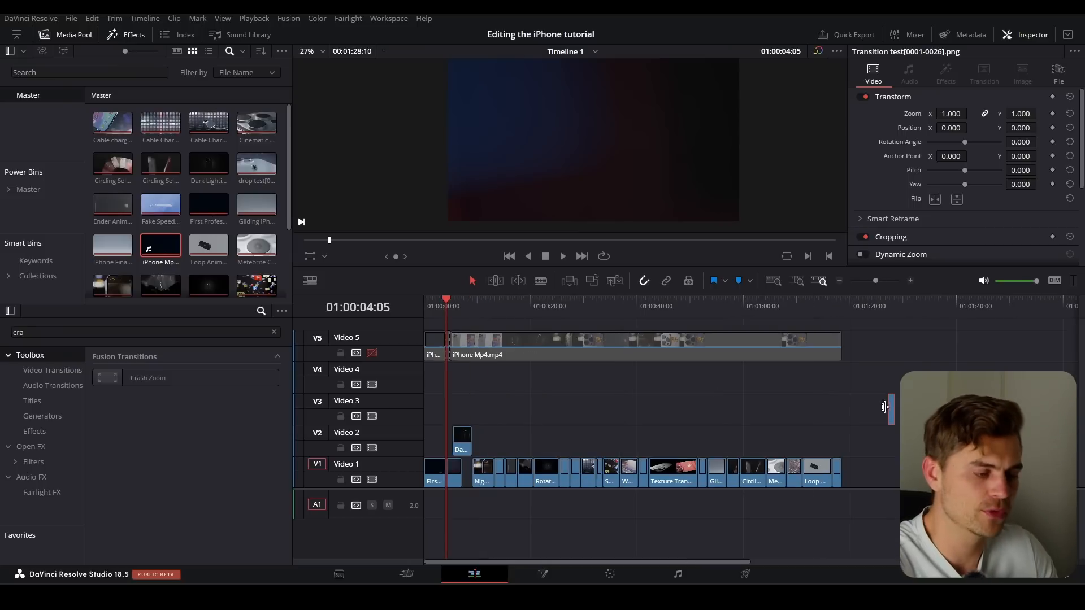
drag(892, 413, 908, 413)
click(840, 307)
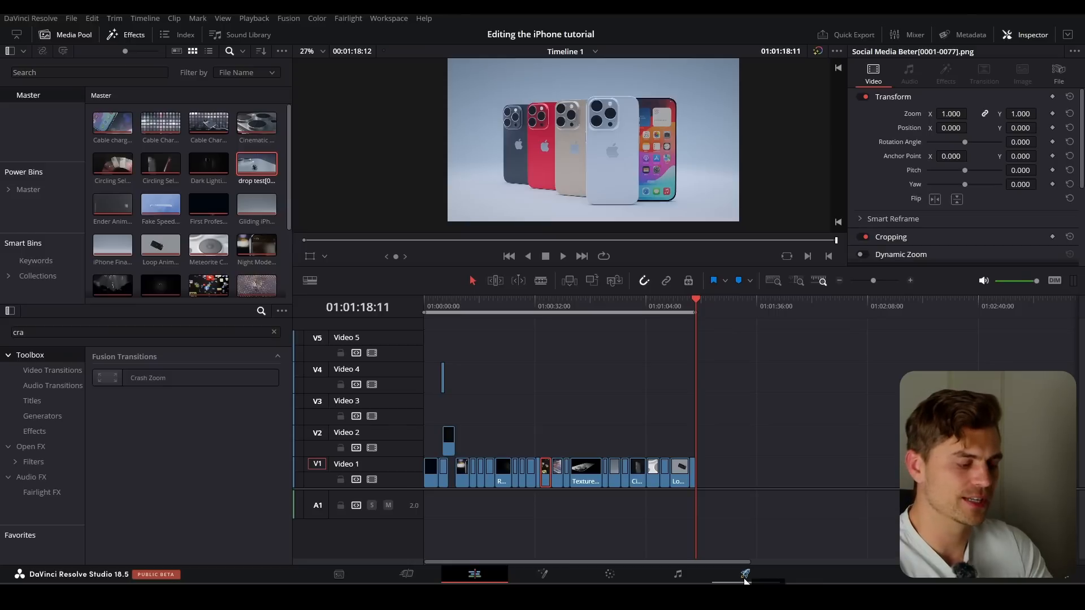
Switch to the Deliver page and render the marked range as iPhone Mp4 in MP4 format with the H.265 codec.
click(745, 573)
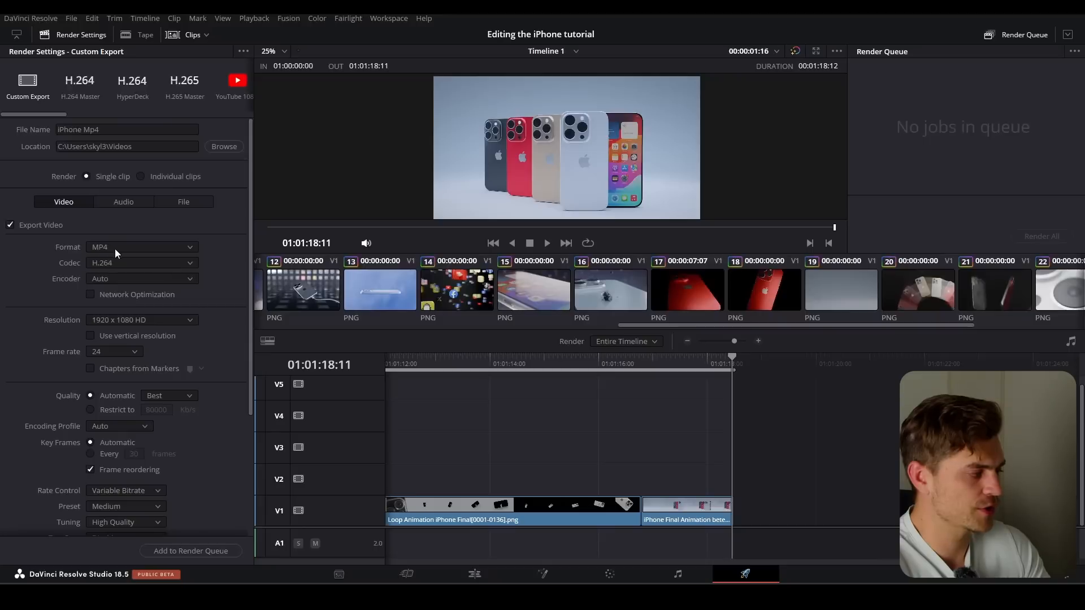
click(110, 245)
click(120, 368)
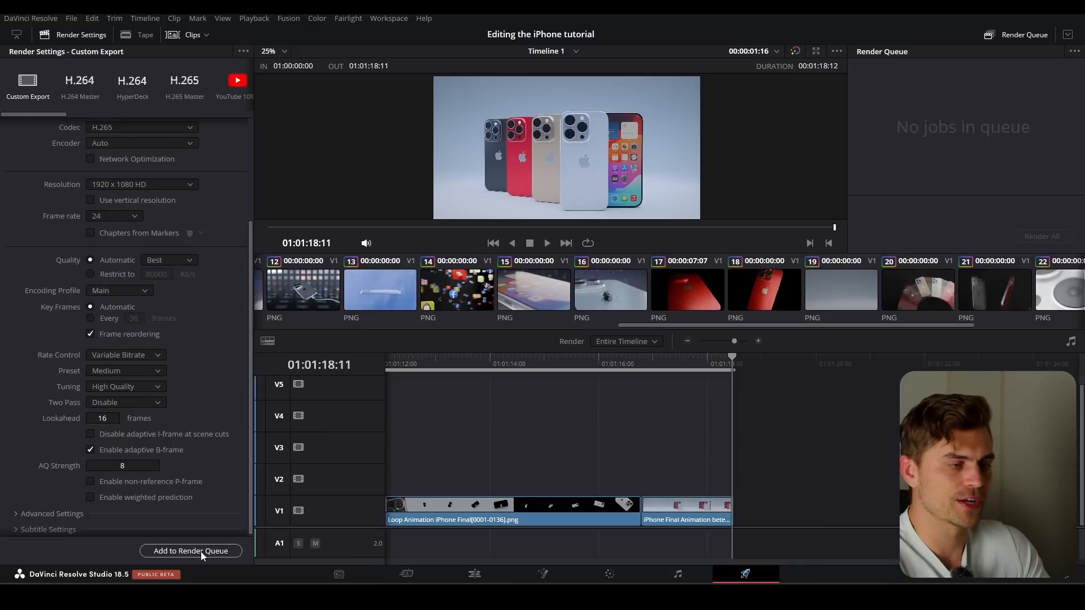
click(201, 551)
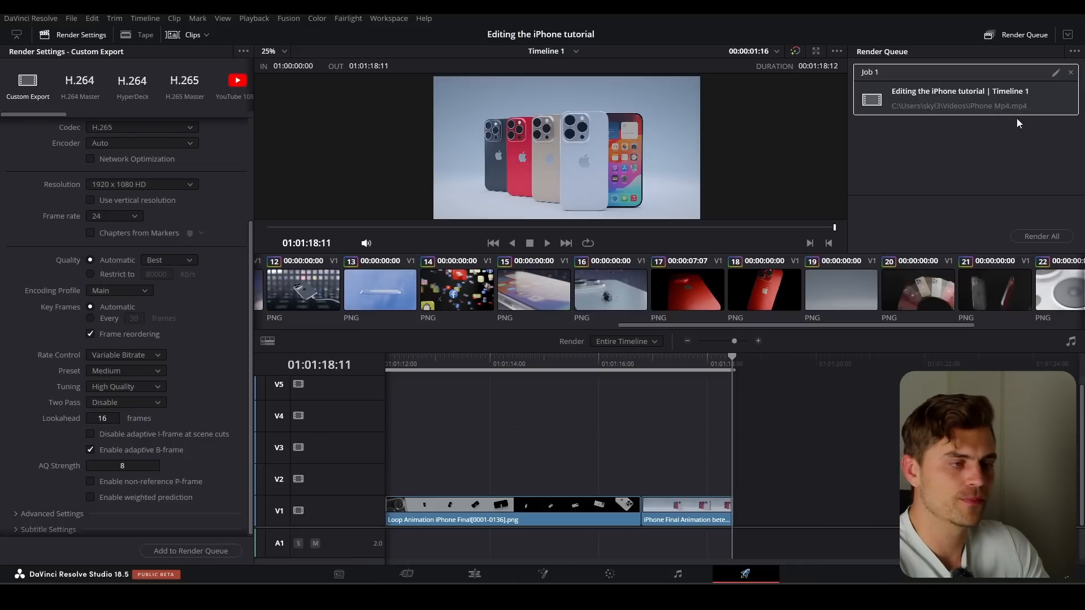
click(1041, 237)
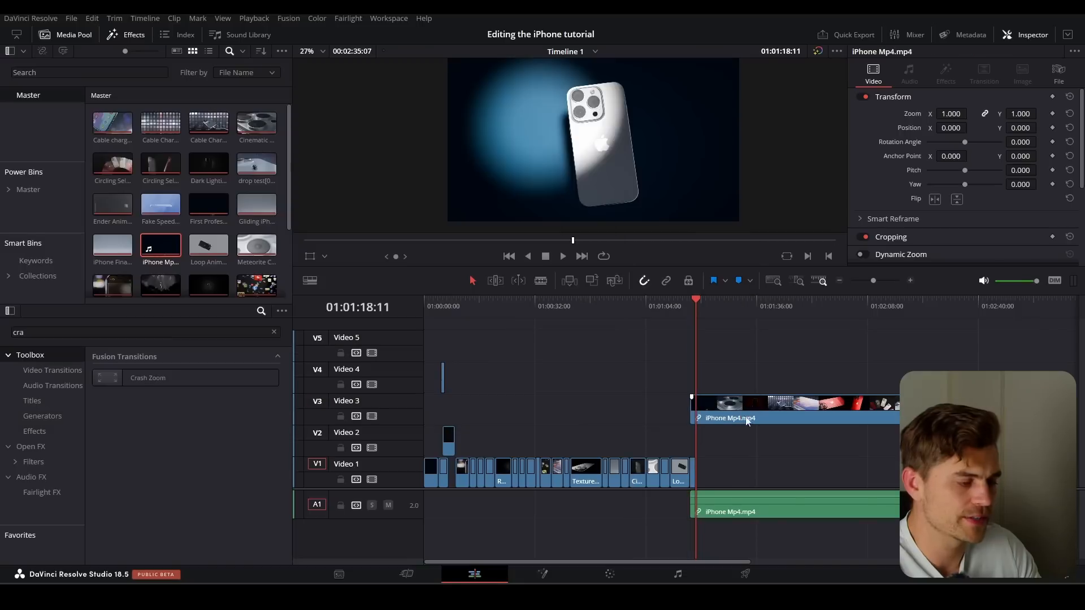
Place the video of iPhone Mp4.mp4 on Video 5 at the timeline's start, and delete its audio from A1.
drag(729, 408, 485, 330)
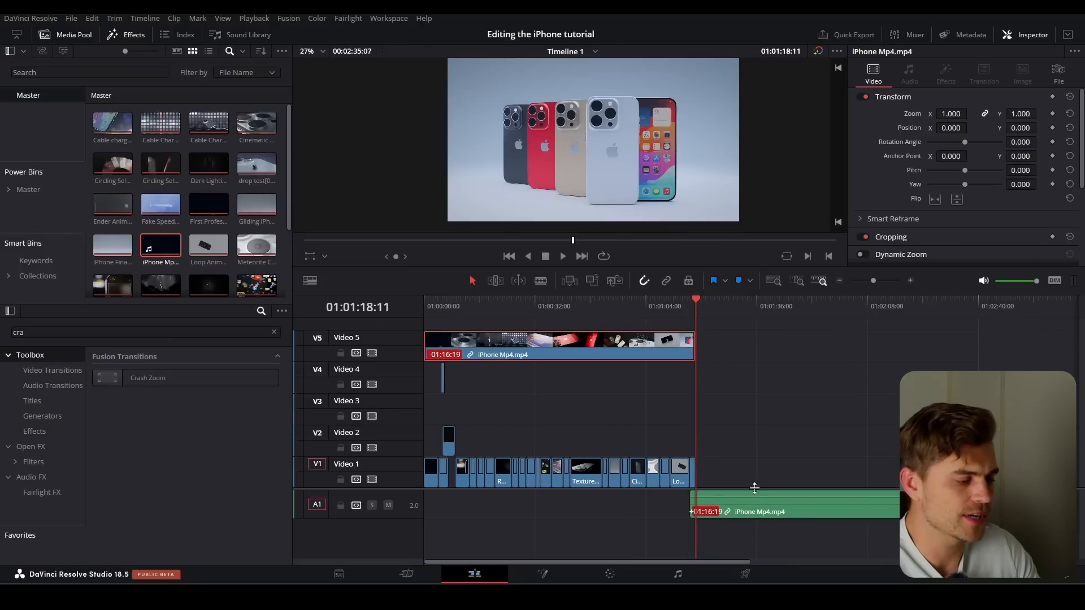
click(781, 512)
key(BackSpace)
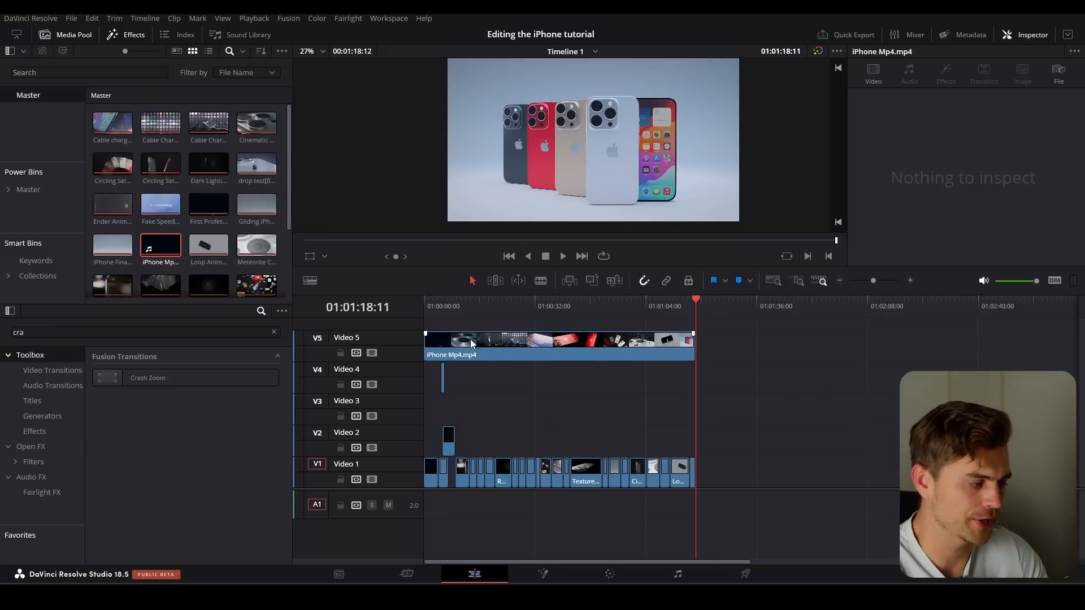
Cut iPhone Mp4.mp4 on Video 5 with the blade at the shot changes up to the start of Night Mode Shot.
click(514, 344)
scroll(508, 367, up, 2)
scroll(634, 370, left, 3)
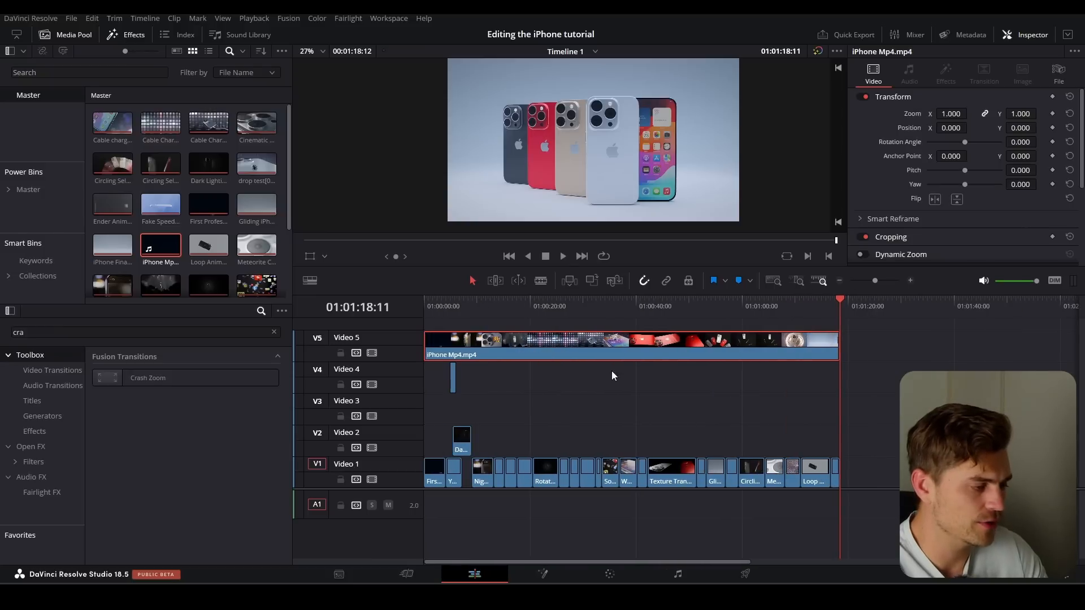
key(b)
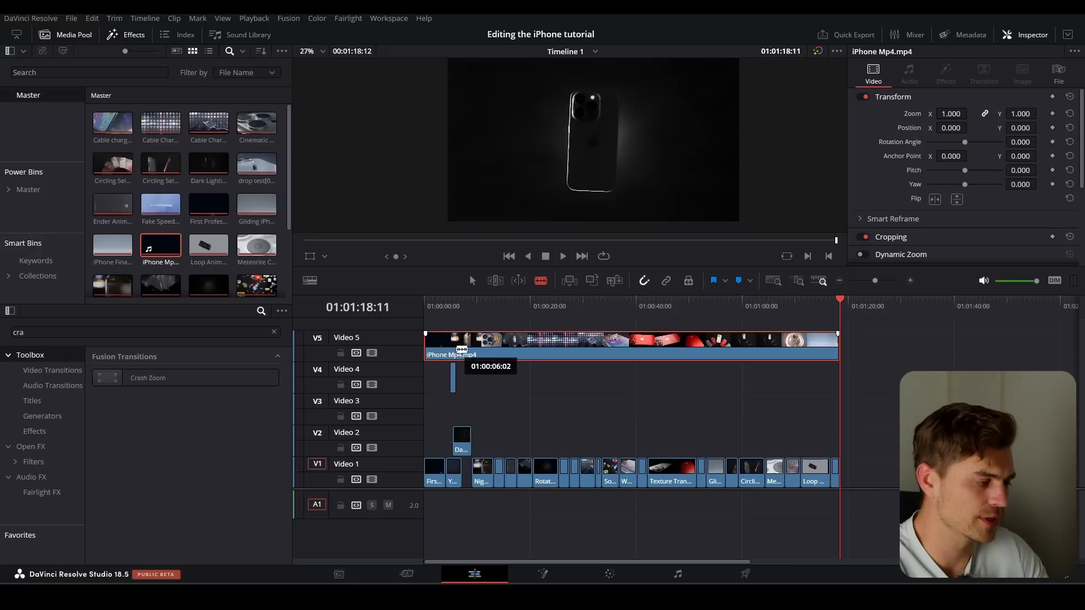
click(446, 315)
scroll(499, 385, up, 5)
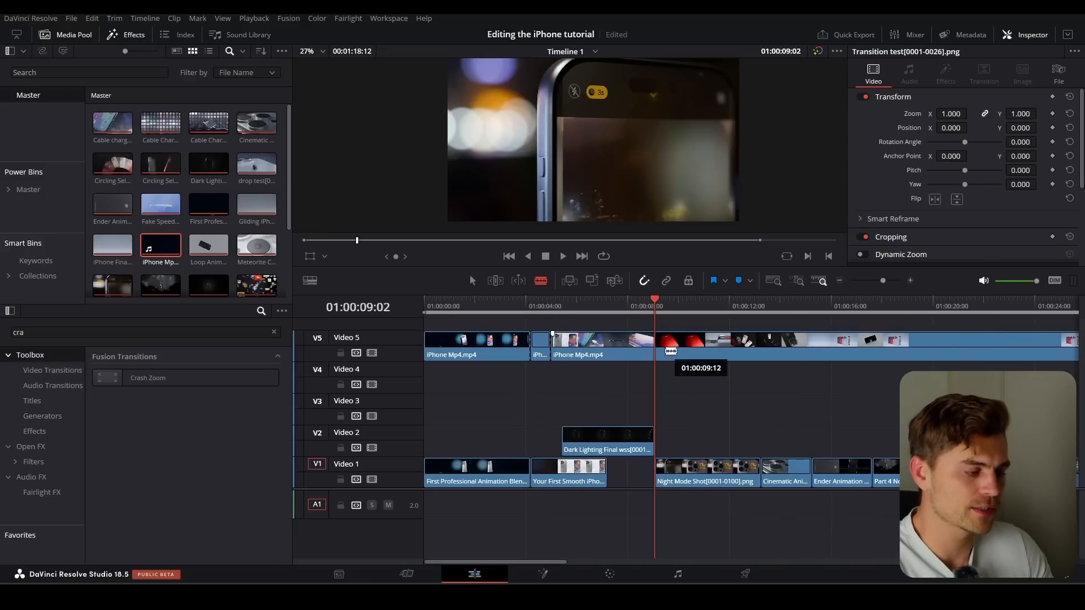
Cut iPhone Mp4.mp4 on Video 5 at each following shot change, from the end of Night Mode Shot through the first Cable clip.
drag(671, 351, 767, 344)
click(764, 344)
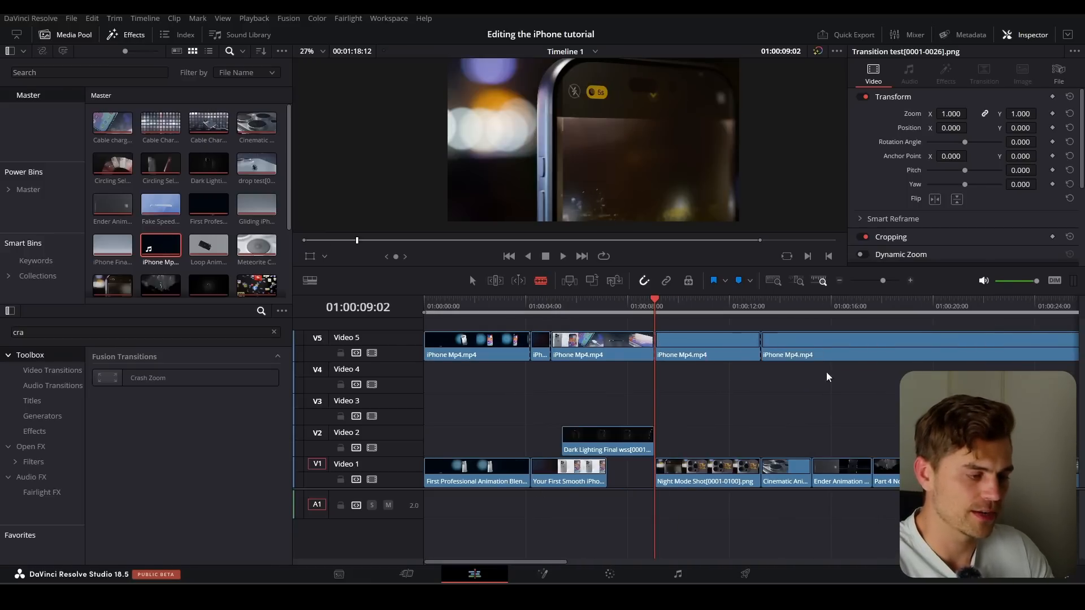
click(813, 342)
click(873, 343)
scroll(873, 343, right, 1)
click(771, 310)
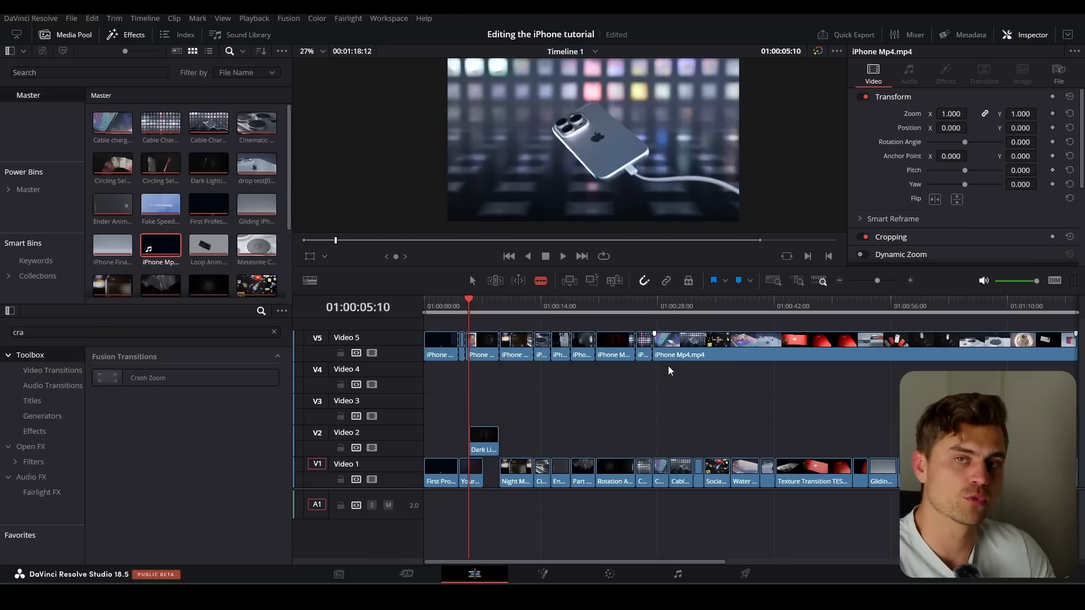
scroll(668, 375, down, 2)
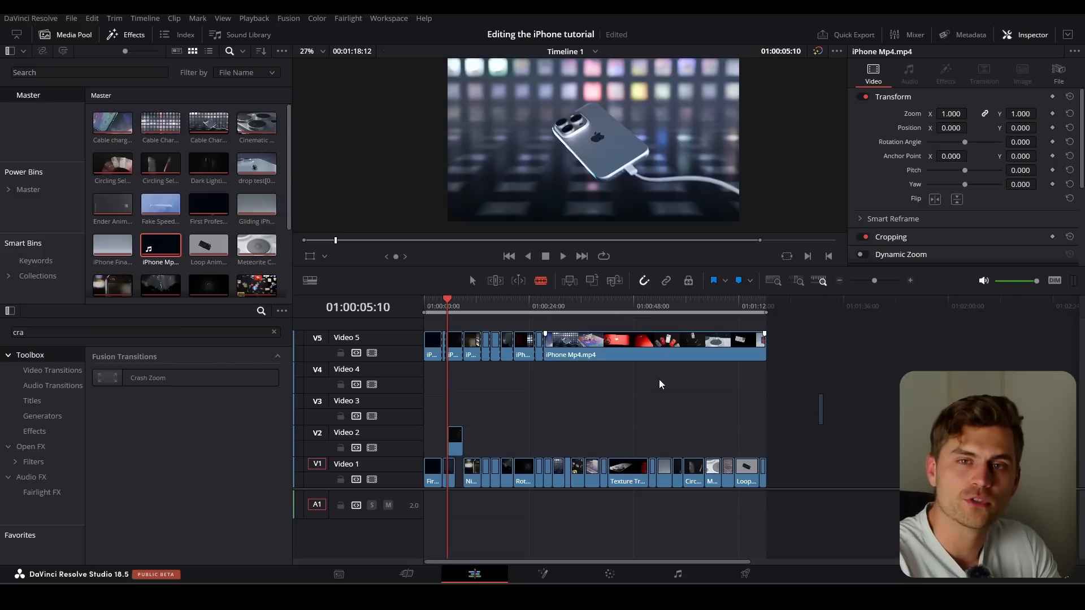